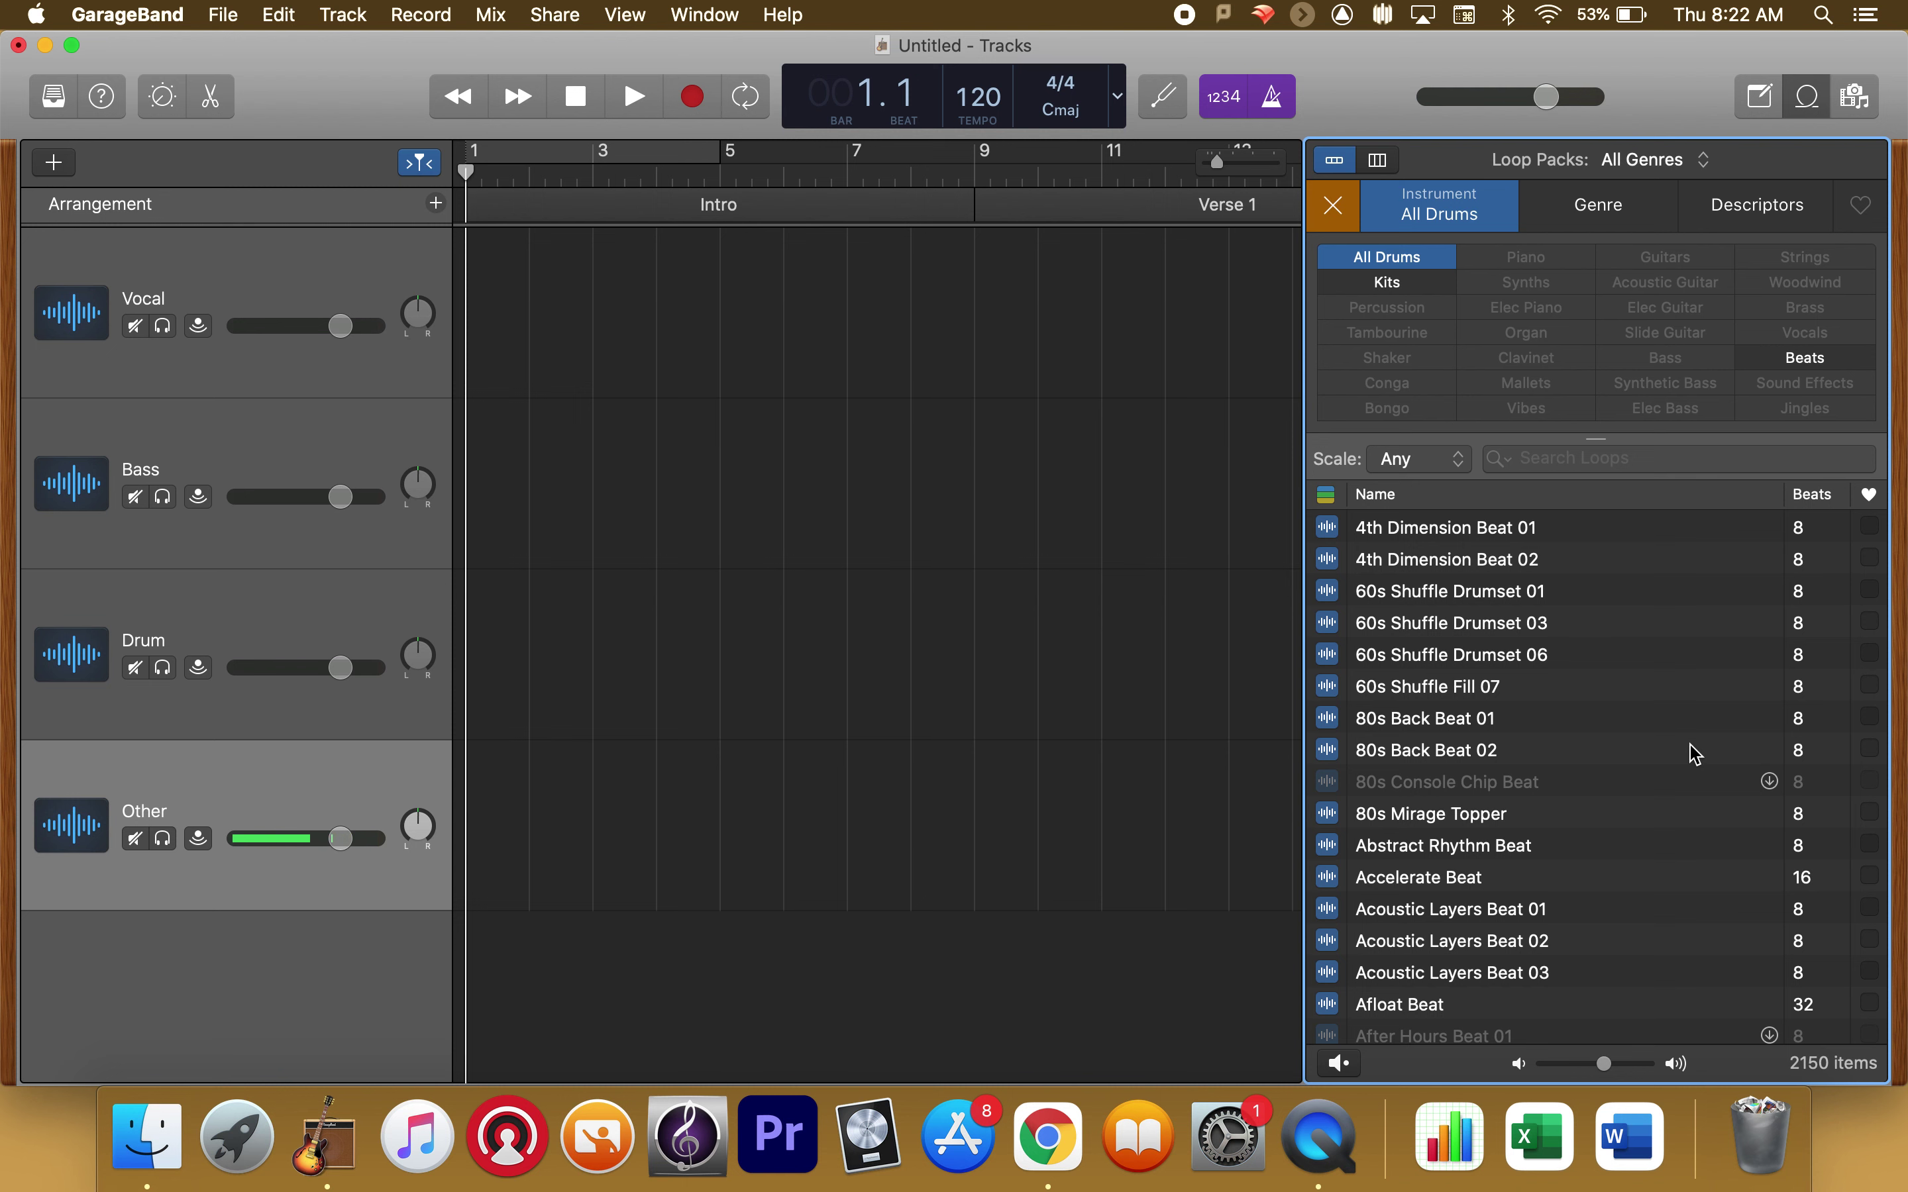
- Preview the drum loops 4th Dimension Beat 01 and 60s Shuffle Drumset 06, raising the system volume to hear them
click(1330, 530)
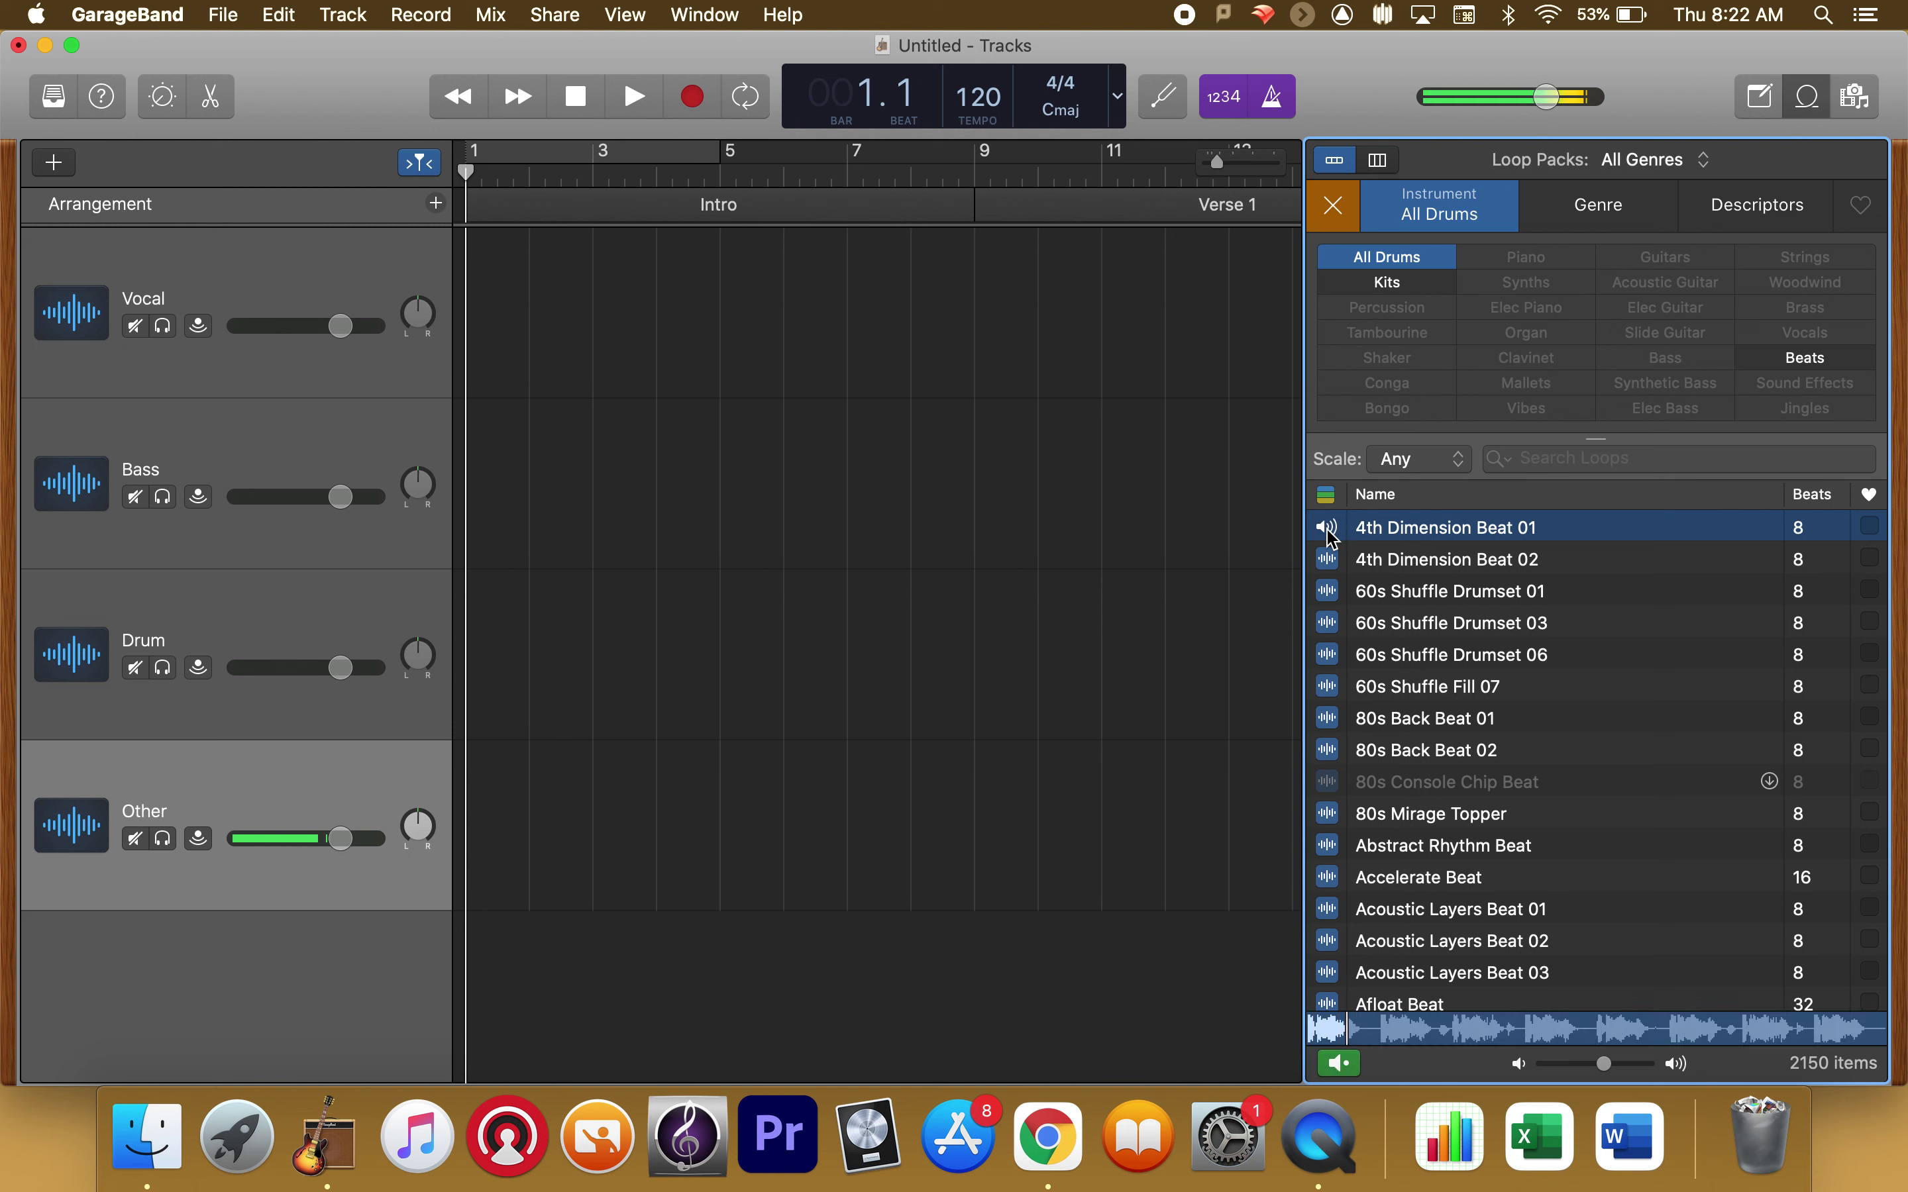
key(XF86AudioRaiseVolume)
key(XF86AudioRaiseVolume)
key(XF86AudioRaiseVolume)
key(XF86AudioRaiseVolume)
key(XF86AudioRaiseVolume)
key(XF86AudioRaiseVolume)
key(XF86AudioRaiseVolume)
key(XF86AudioRaiseVolume)
key(XF86AudioRaiseVolume)
key(XF86AudioRaiseVolume)
key(XF86AudioRaiseVolume)
key(XF86AudioRaiseVolume)
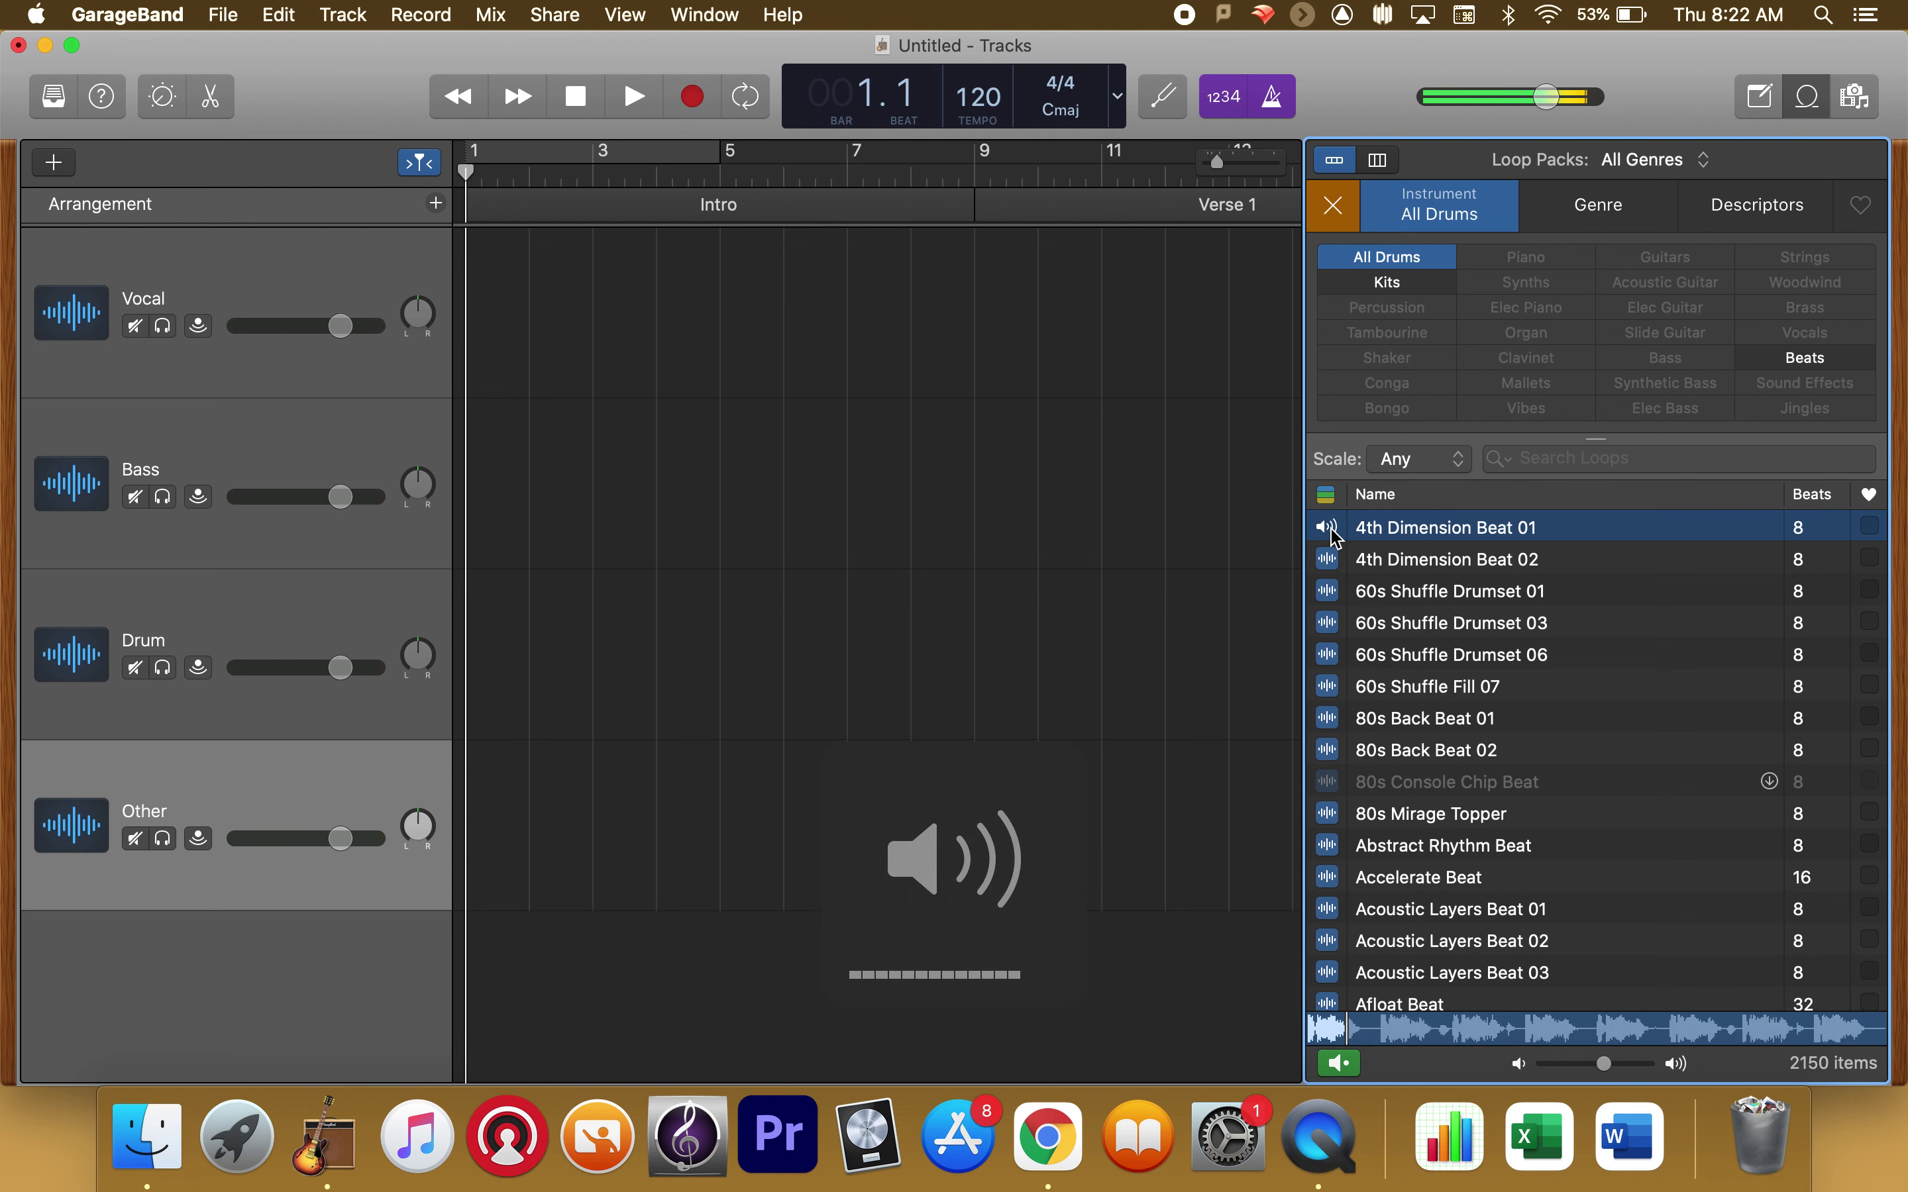
click(1330, 529)
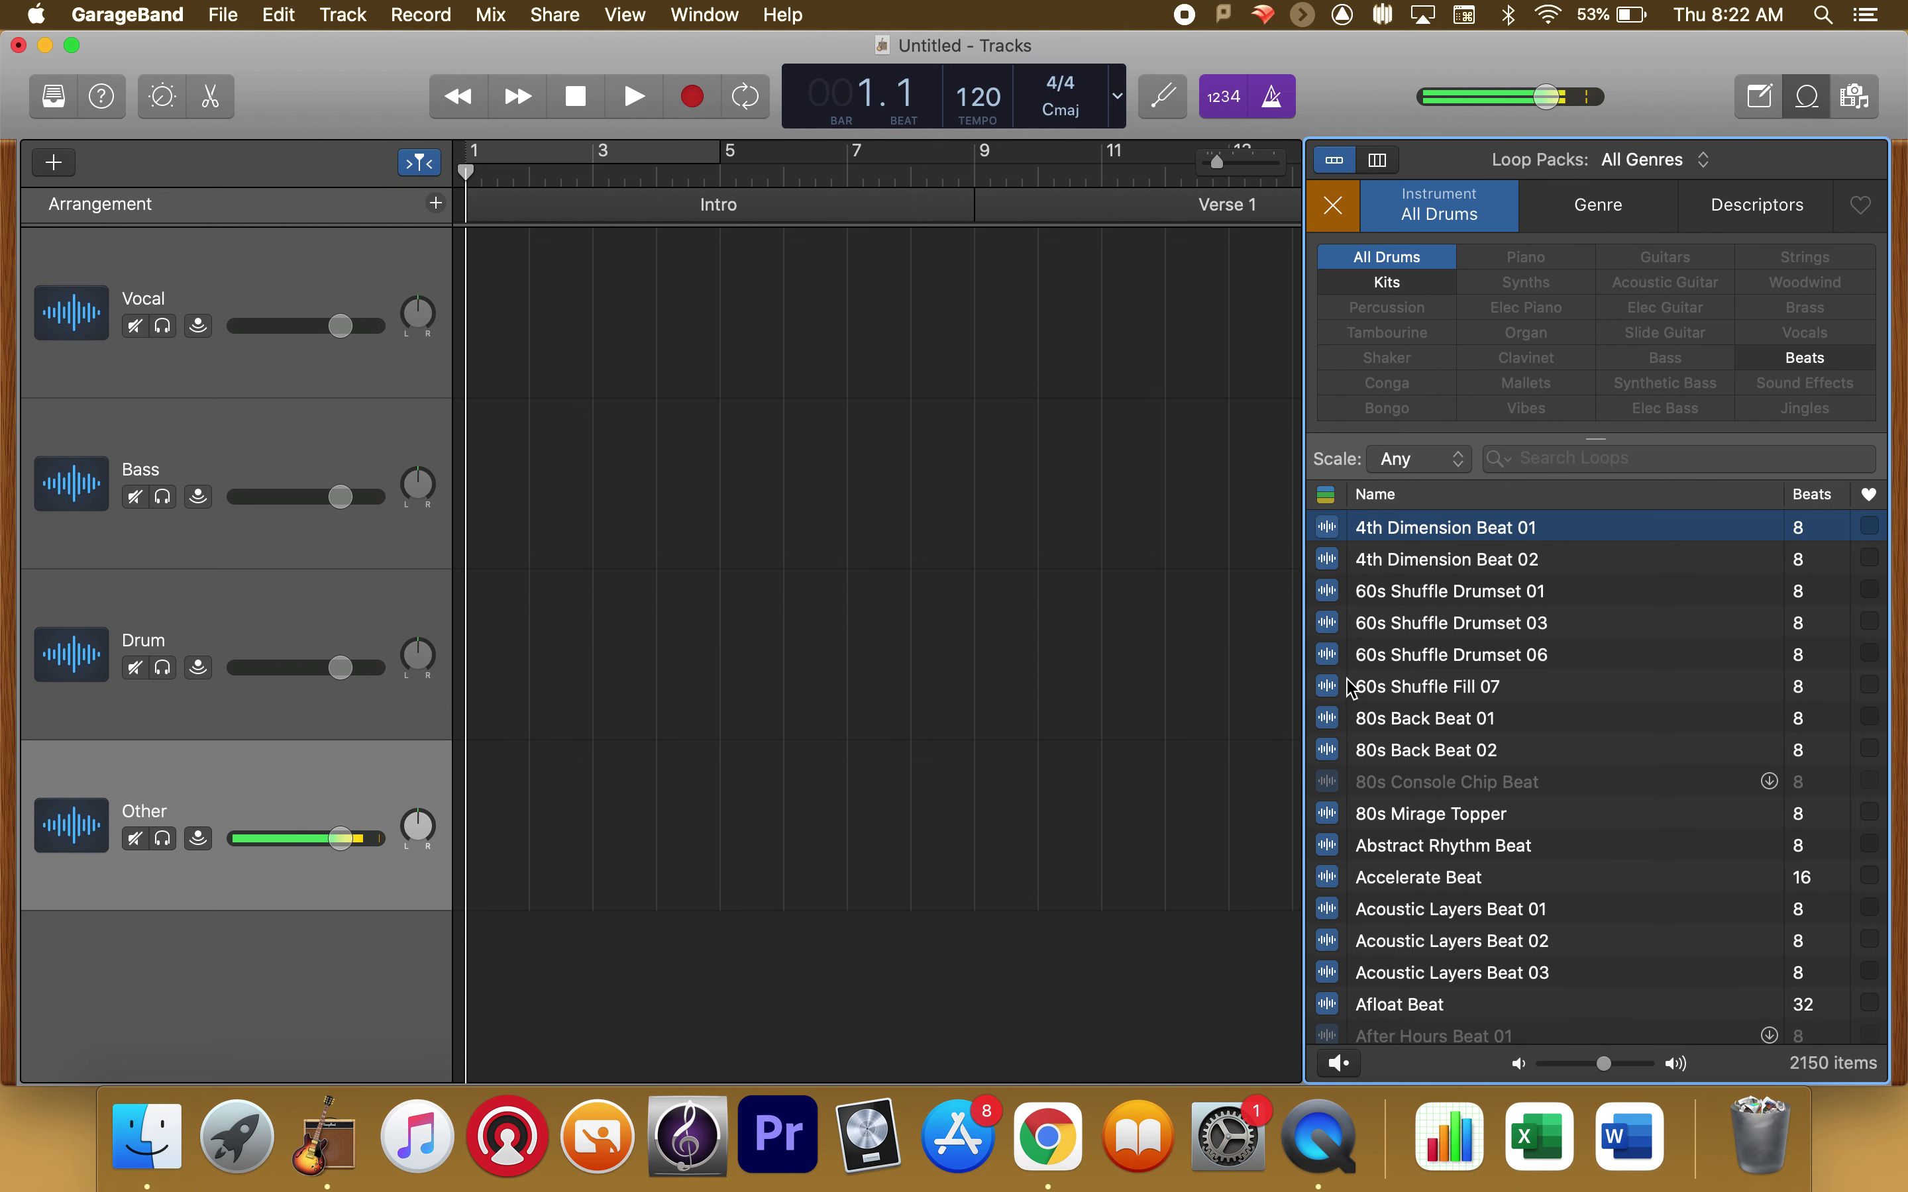
click(1331, 661)
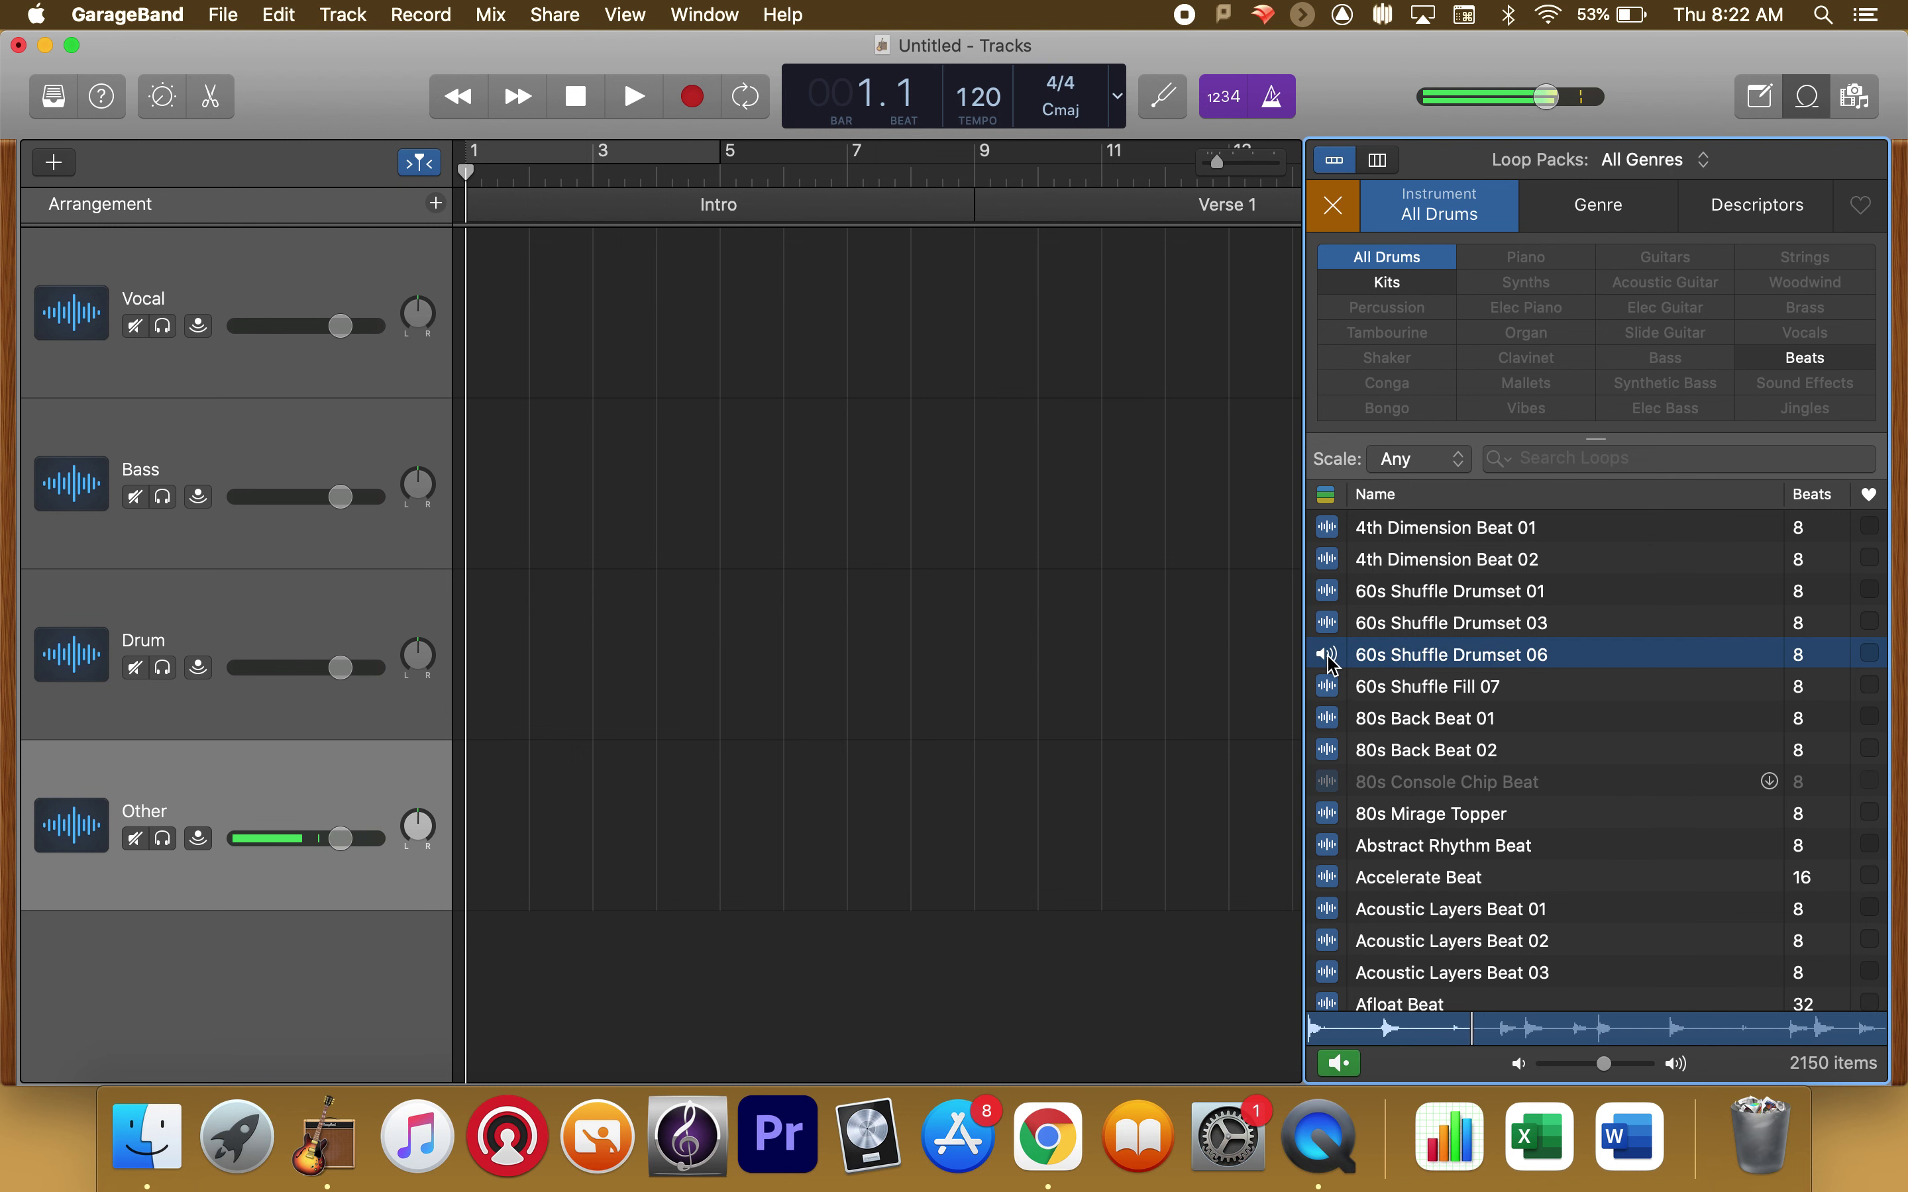
click(1331, 661)
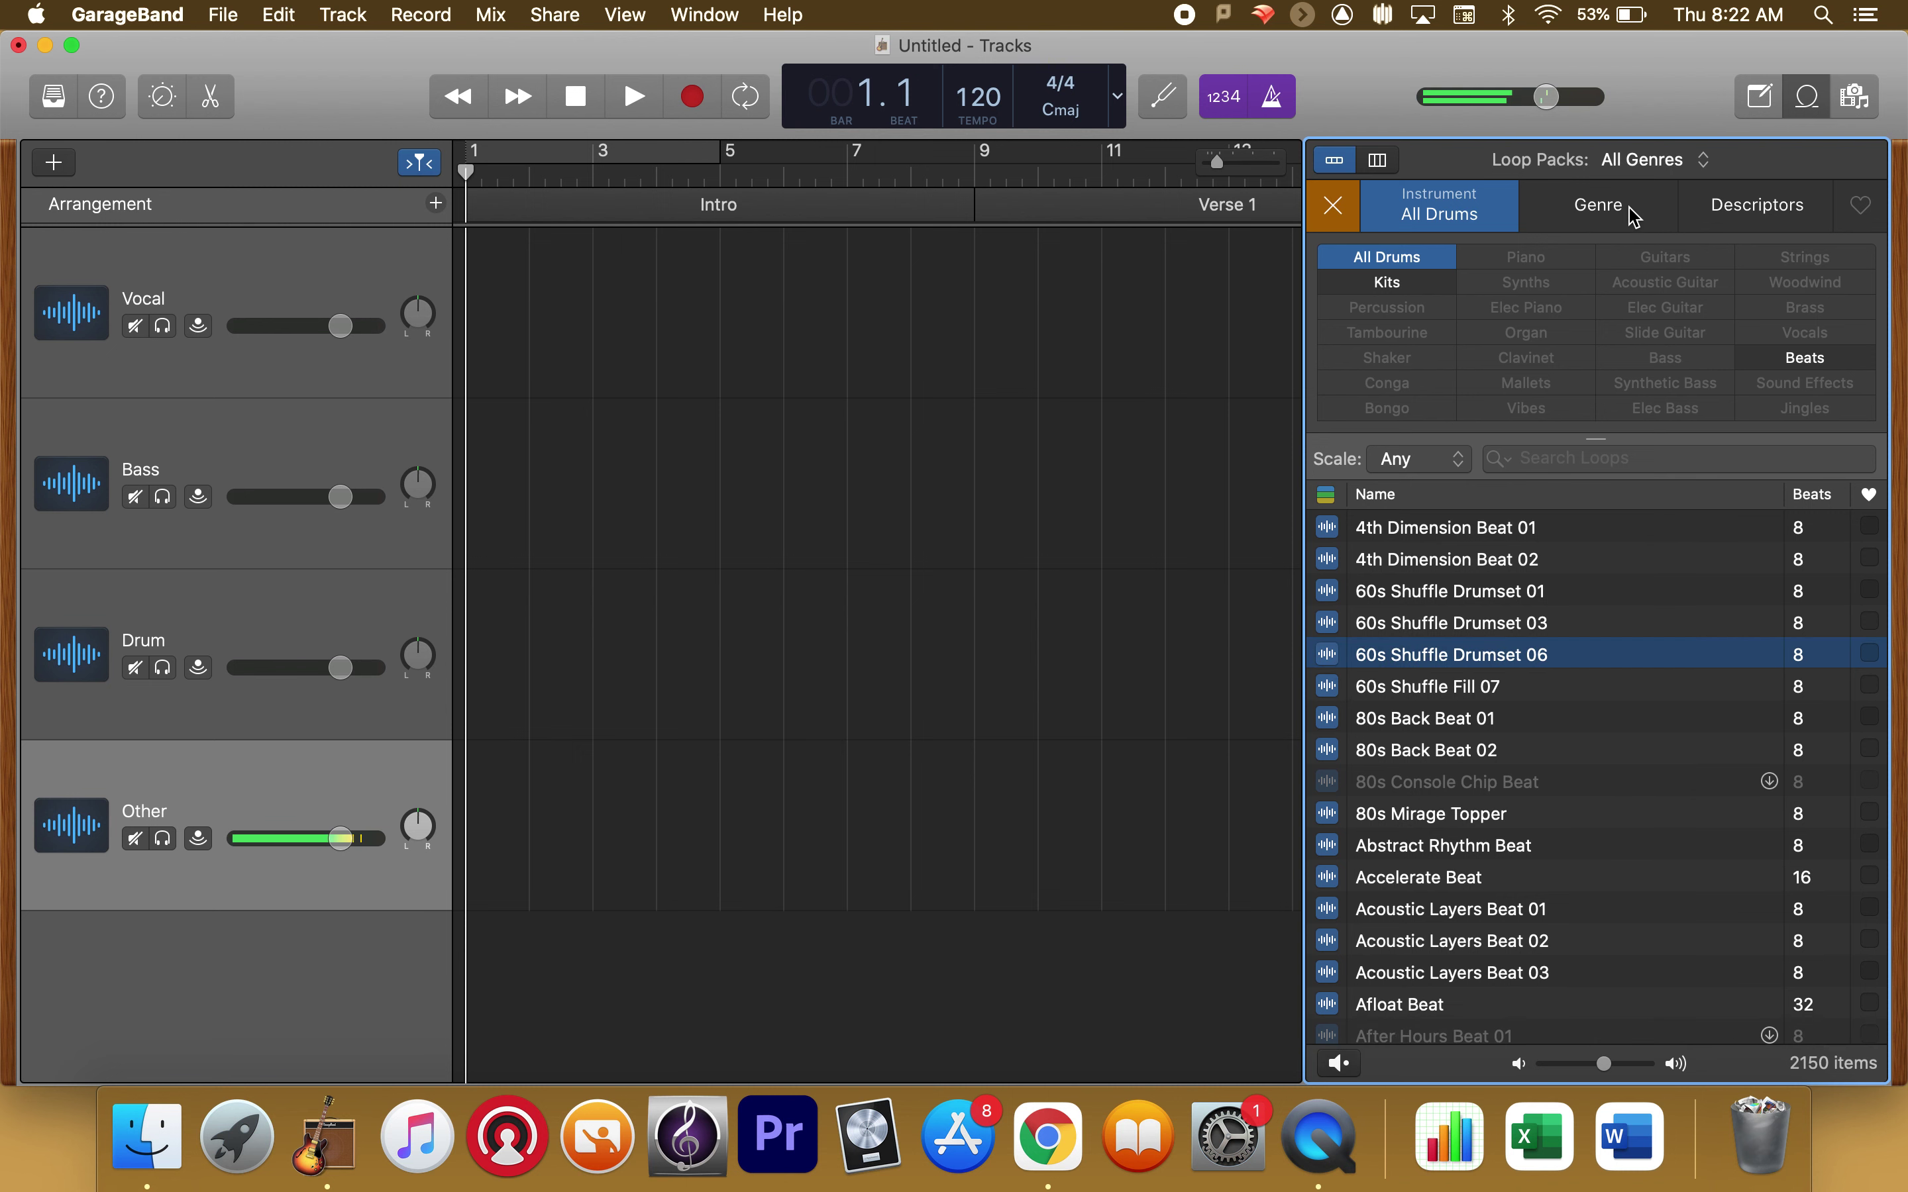
- Filter the drum loops to the Hip Hop genre and preview Afloat Beat and Amber Slow Beat 01
click(1630, 229)
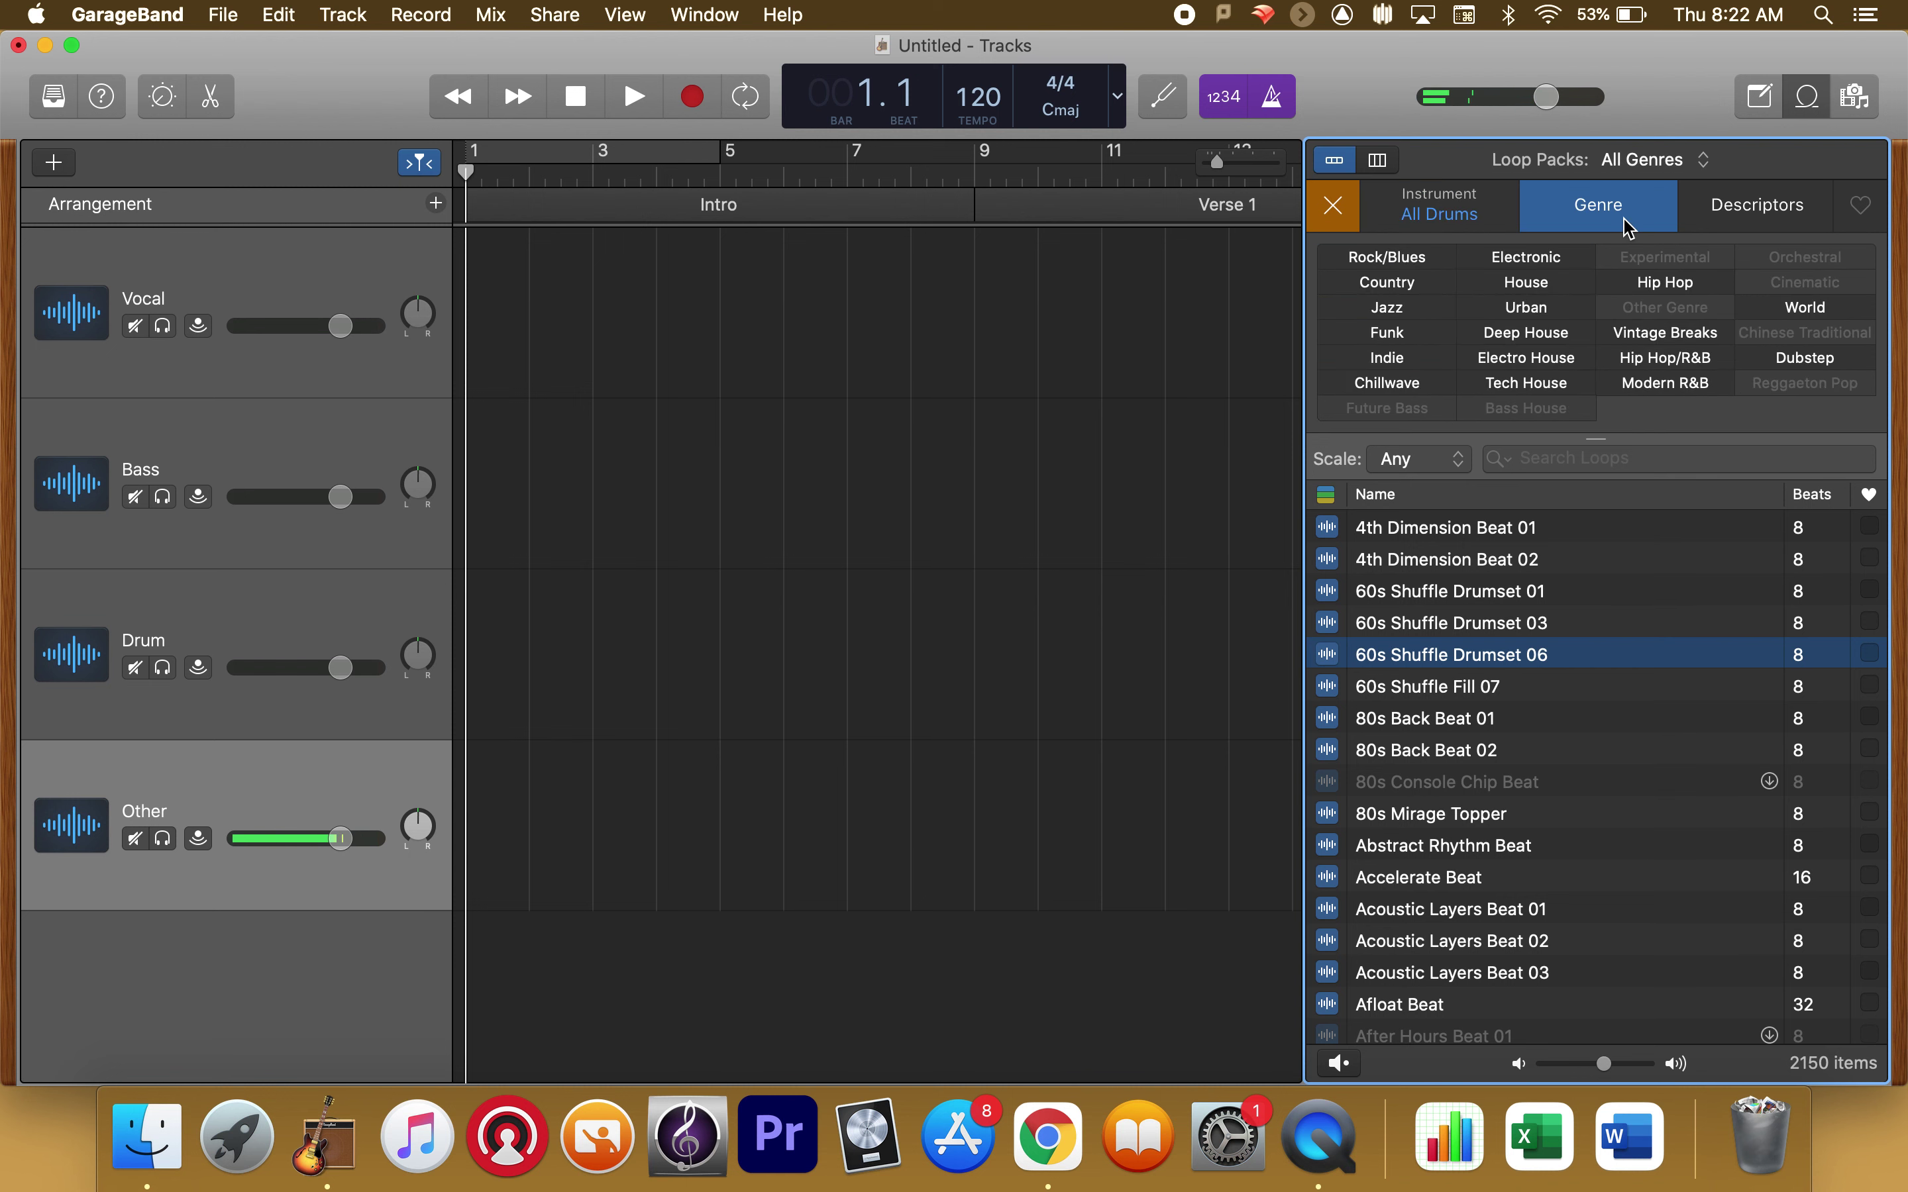
click(1648, 288)
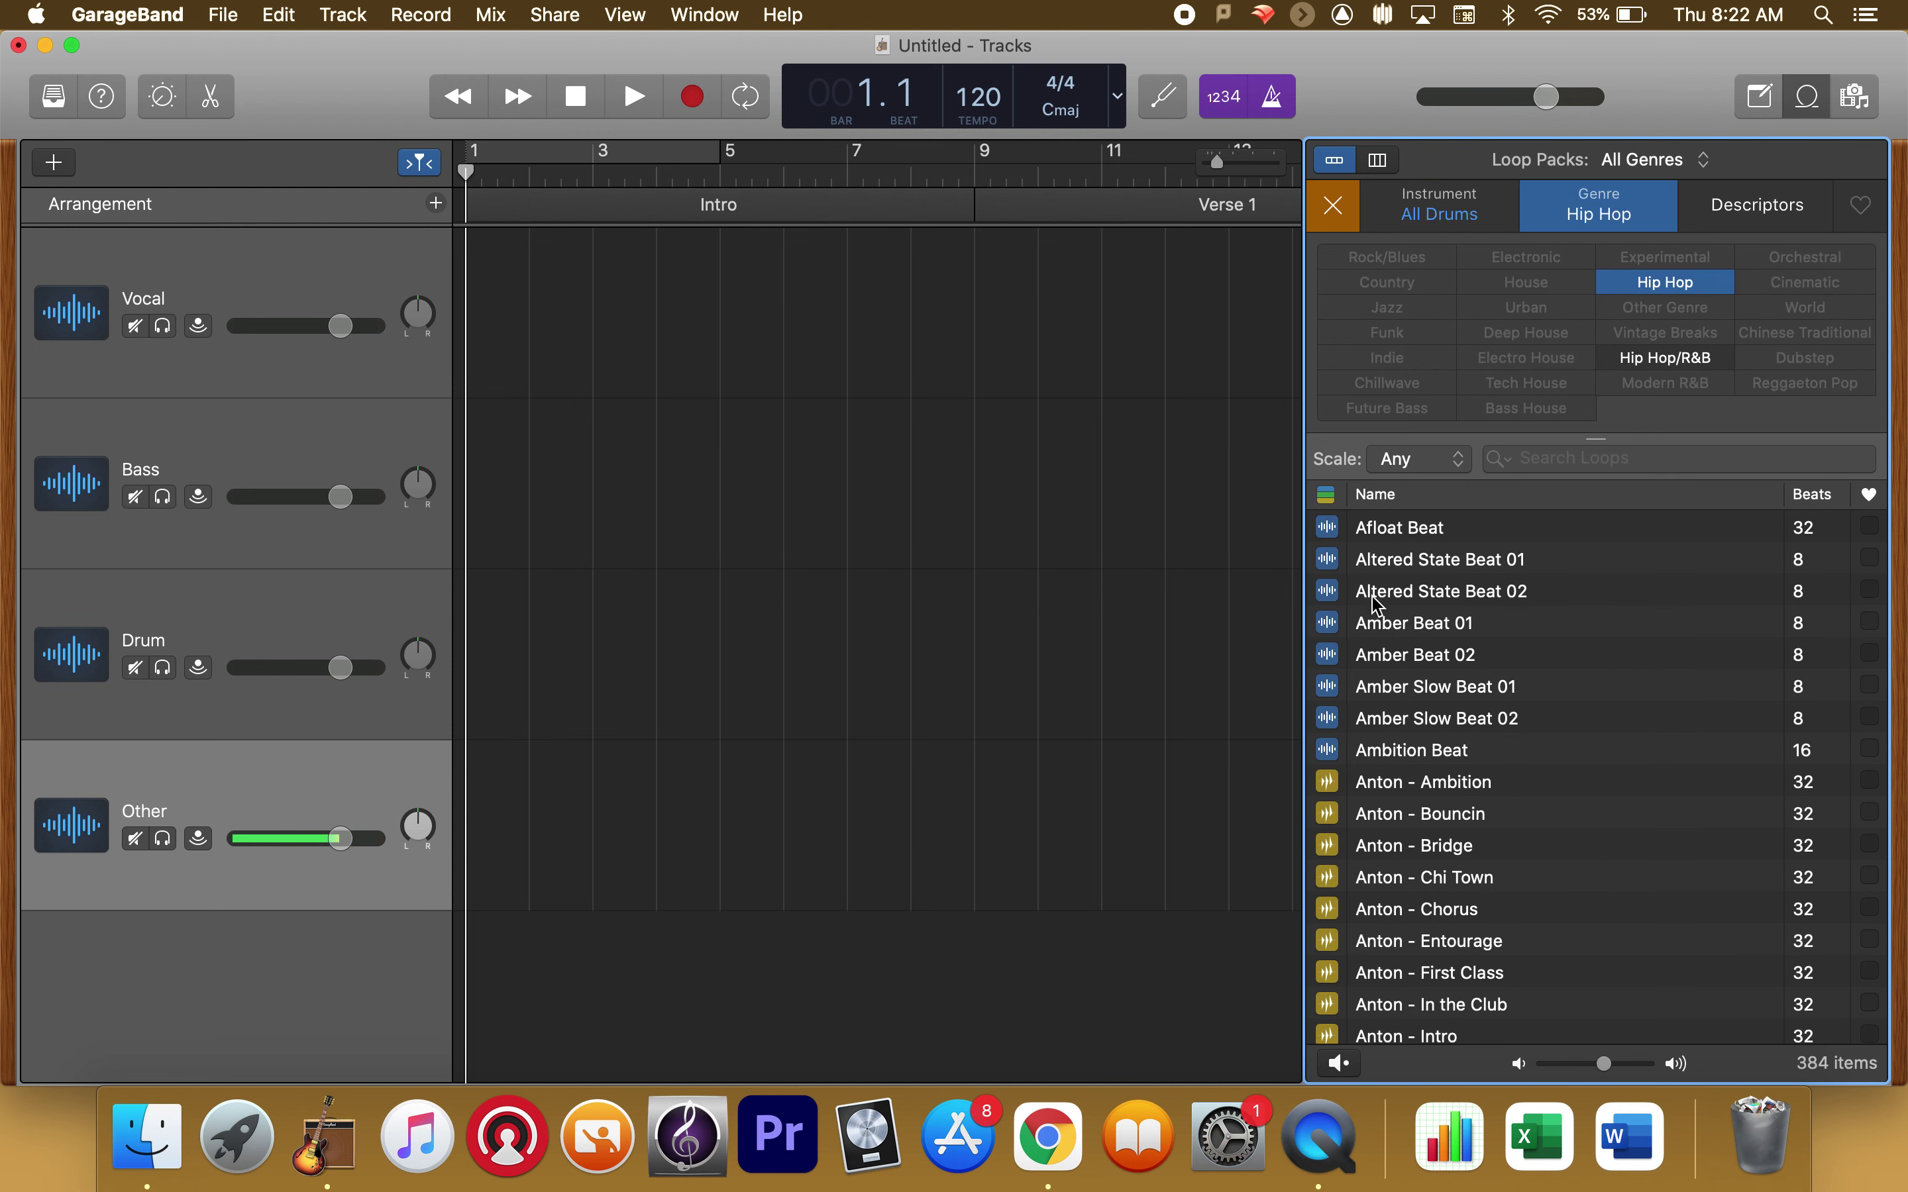
click(1332, 533)
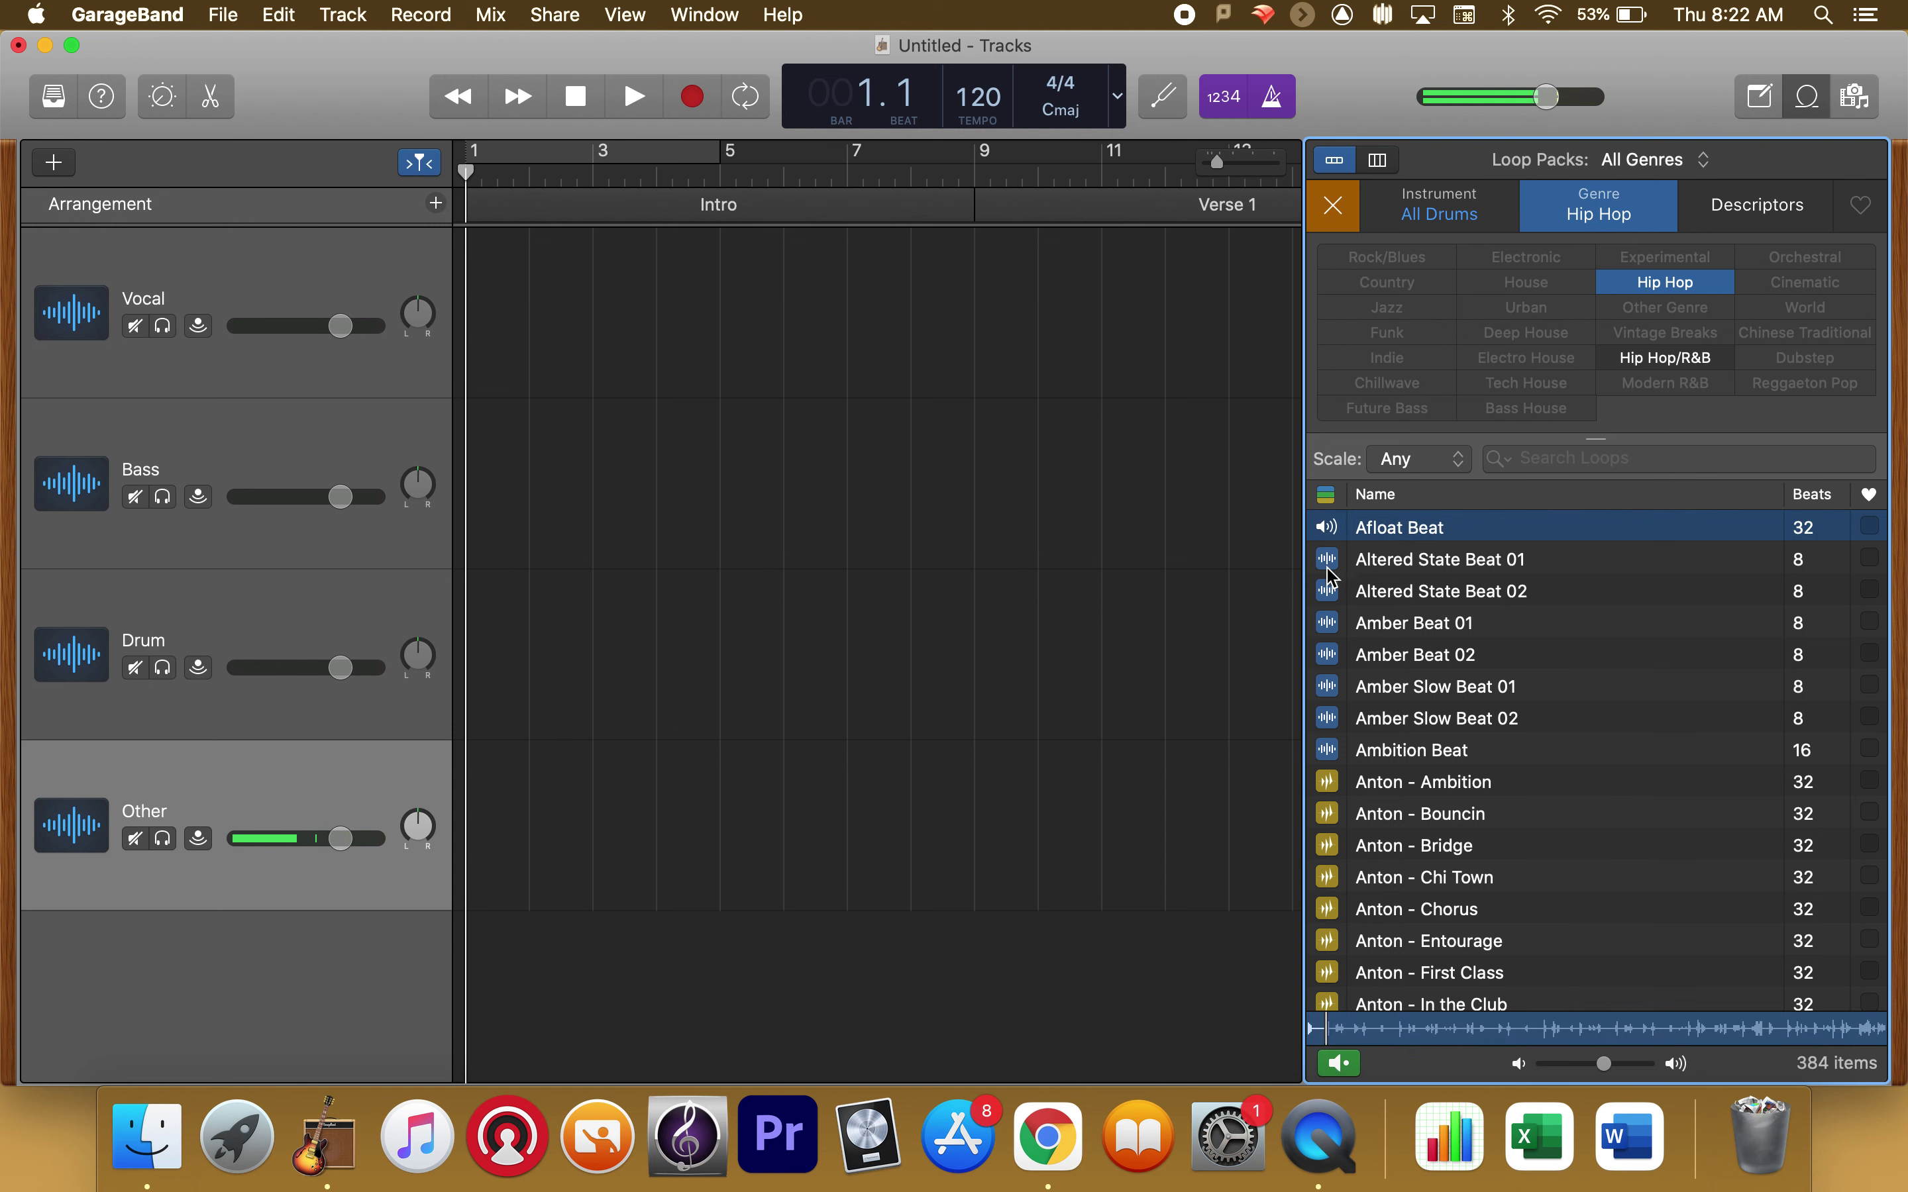
click(1332, 689)
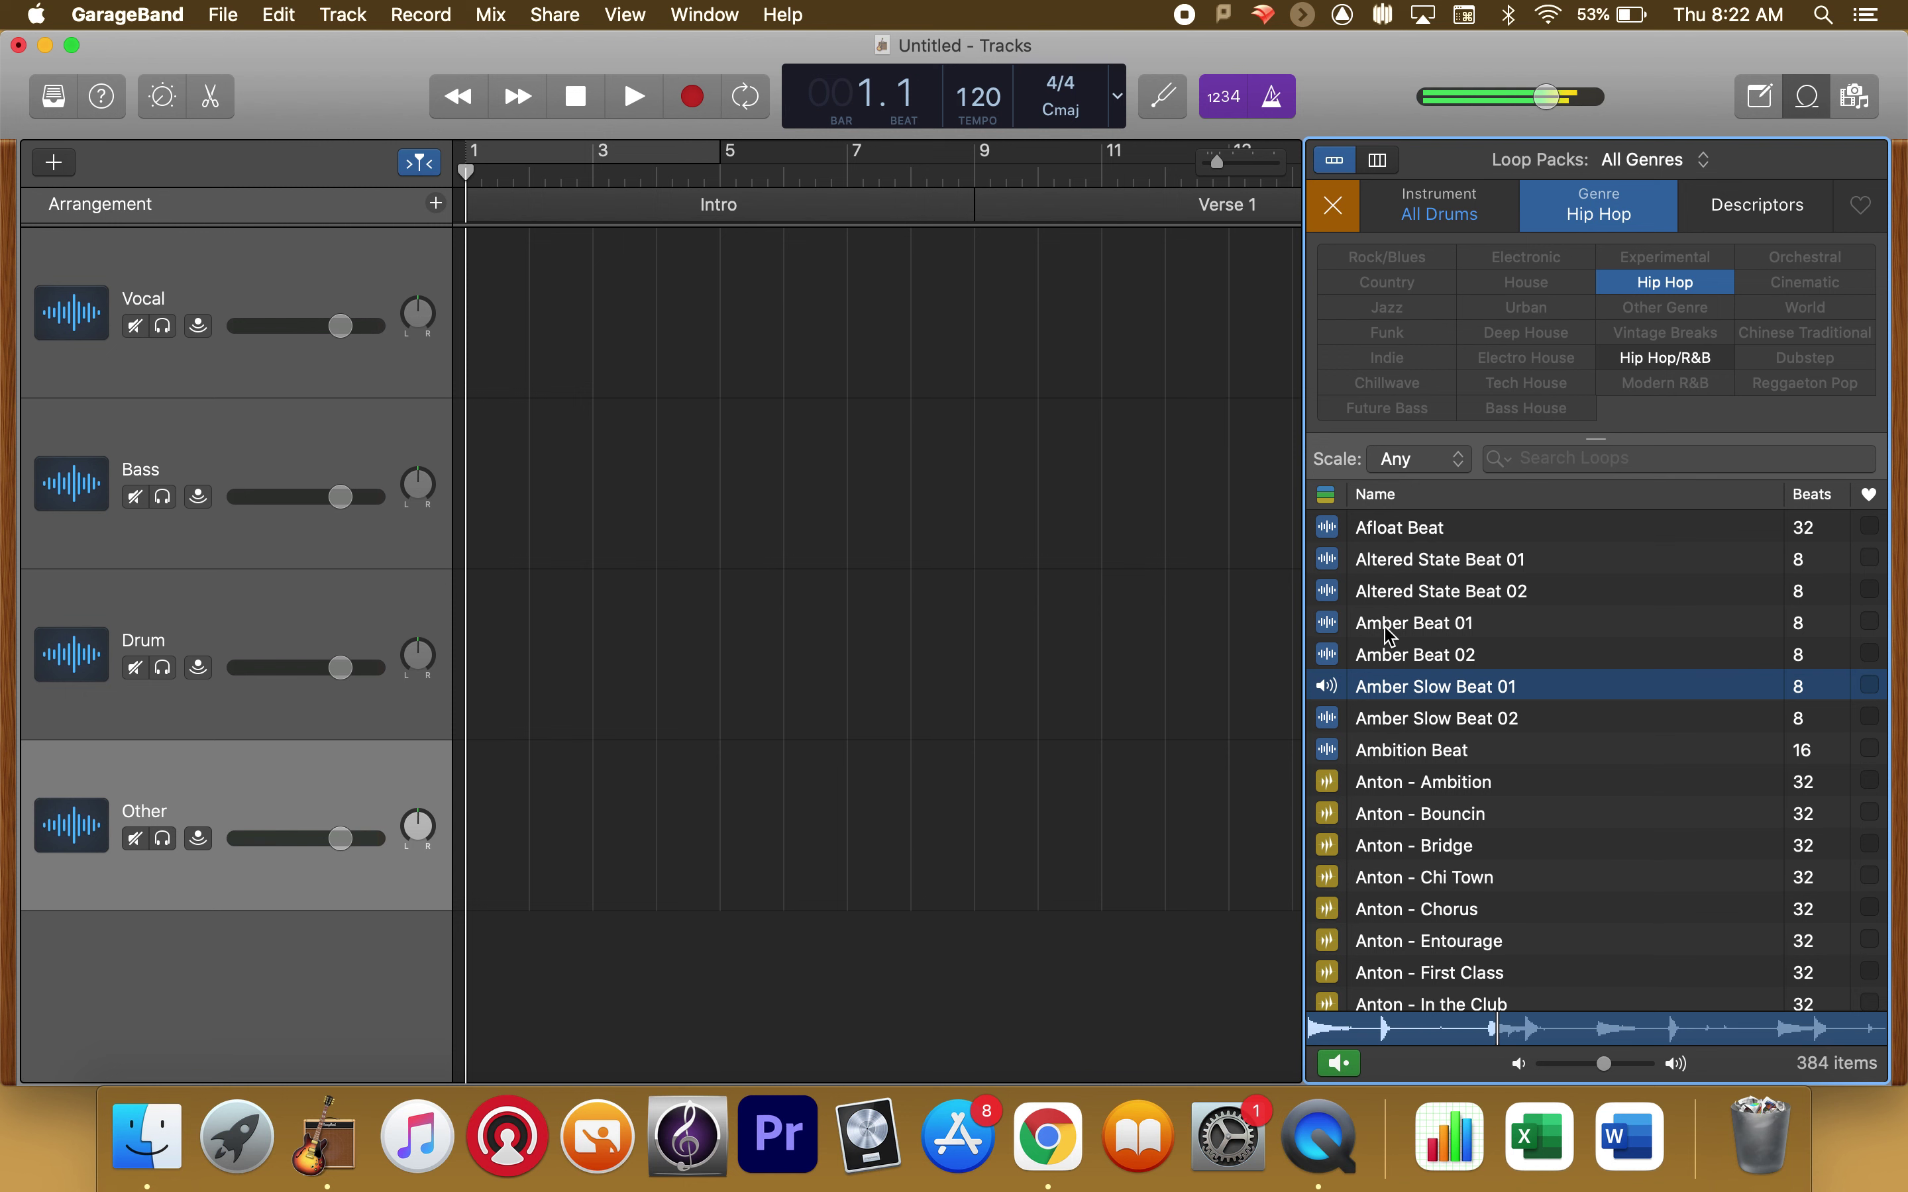
key(space)
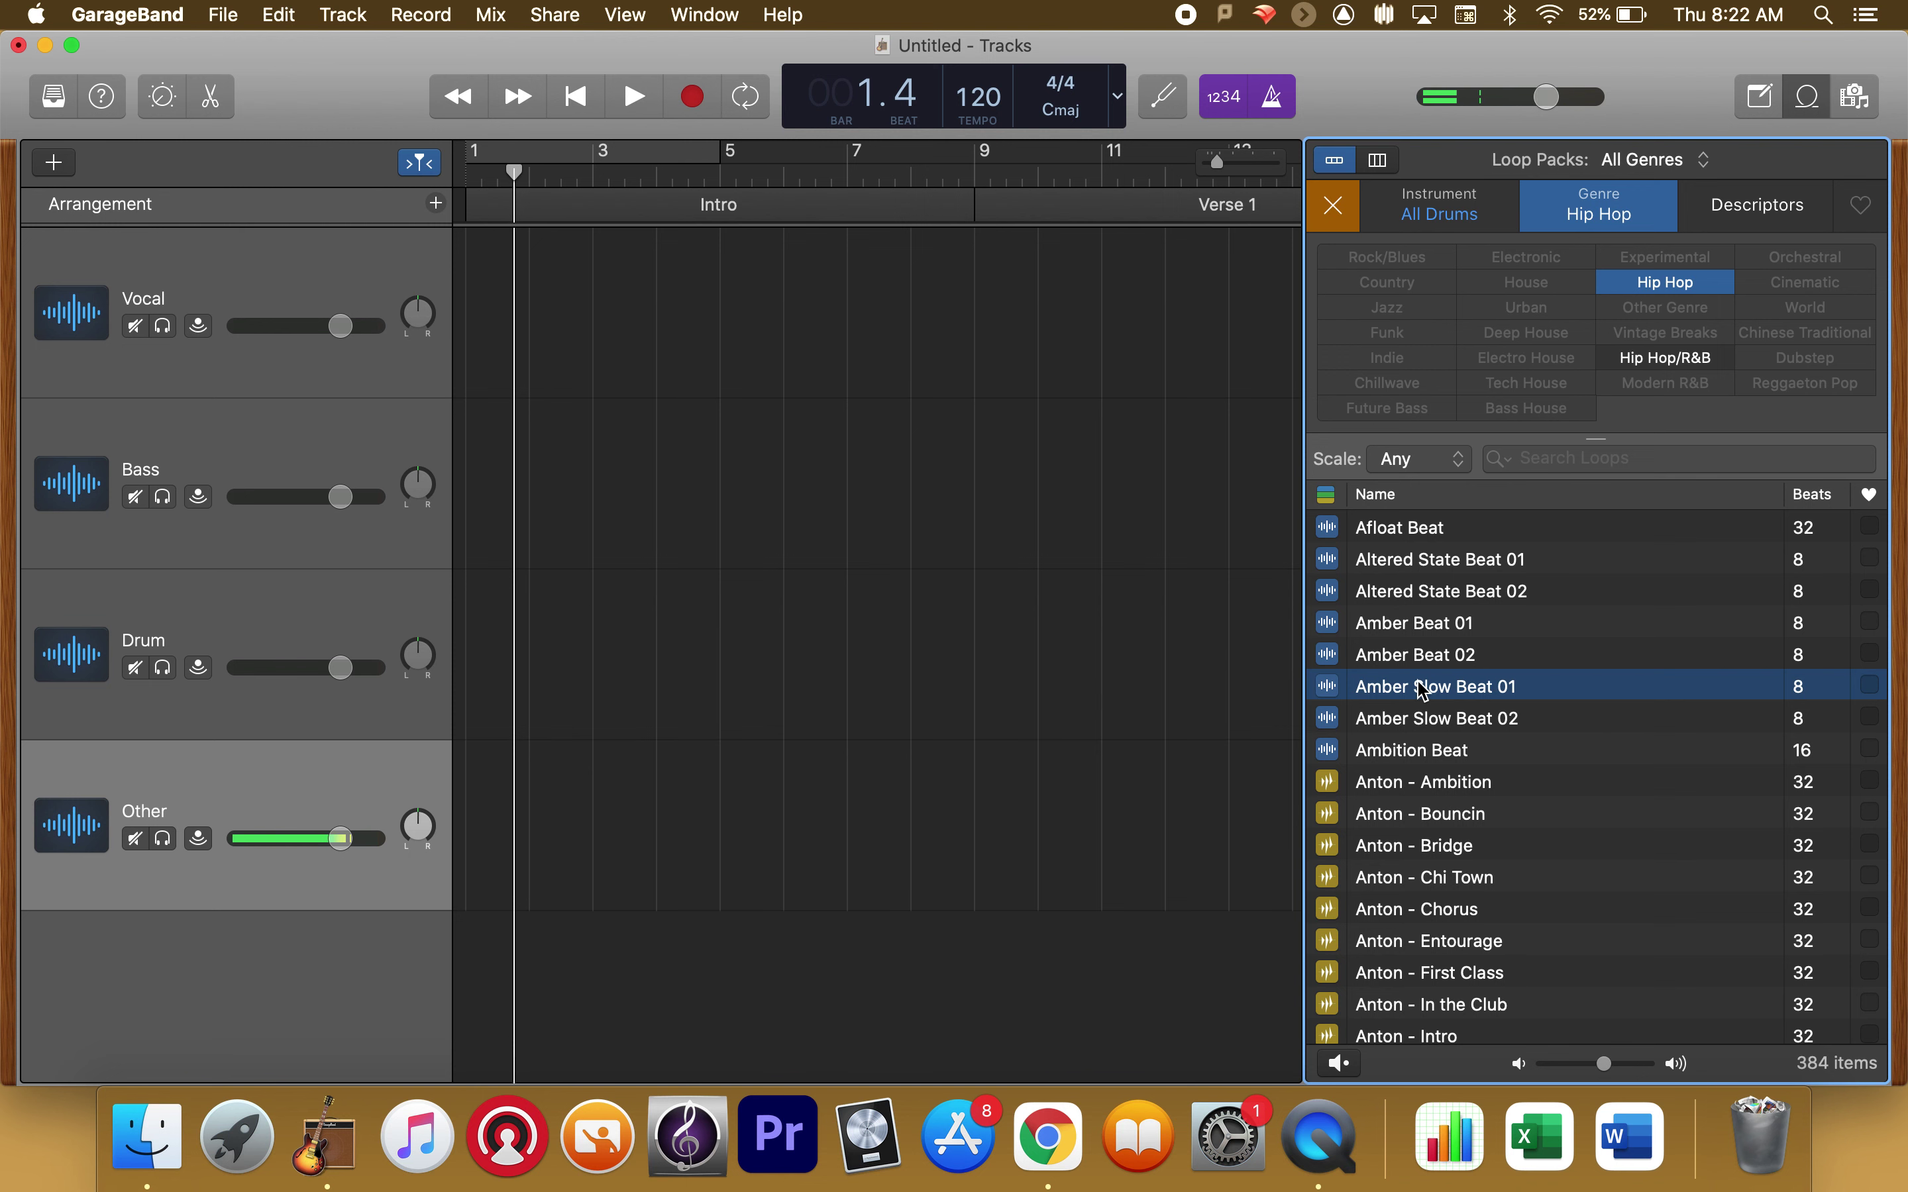
- Place the Amber Slow Beat 01 loop on the Drum track at bar 1
drag(1424, 691, 472, 658)
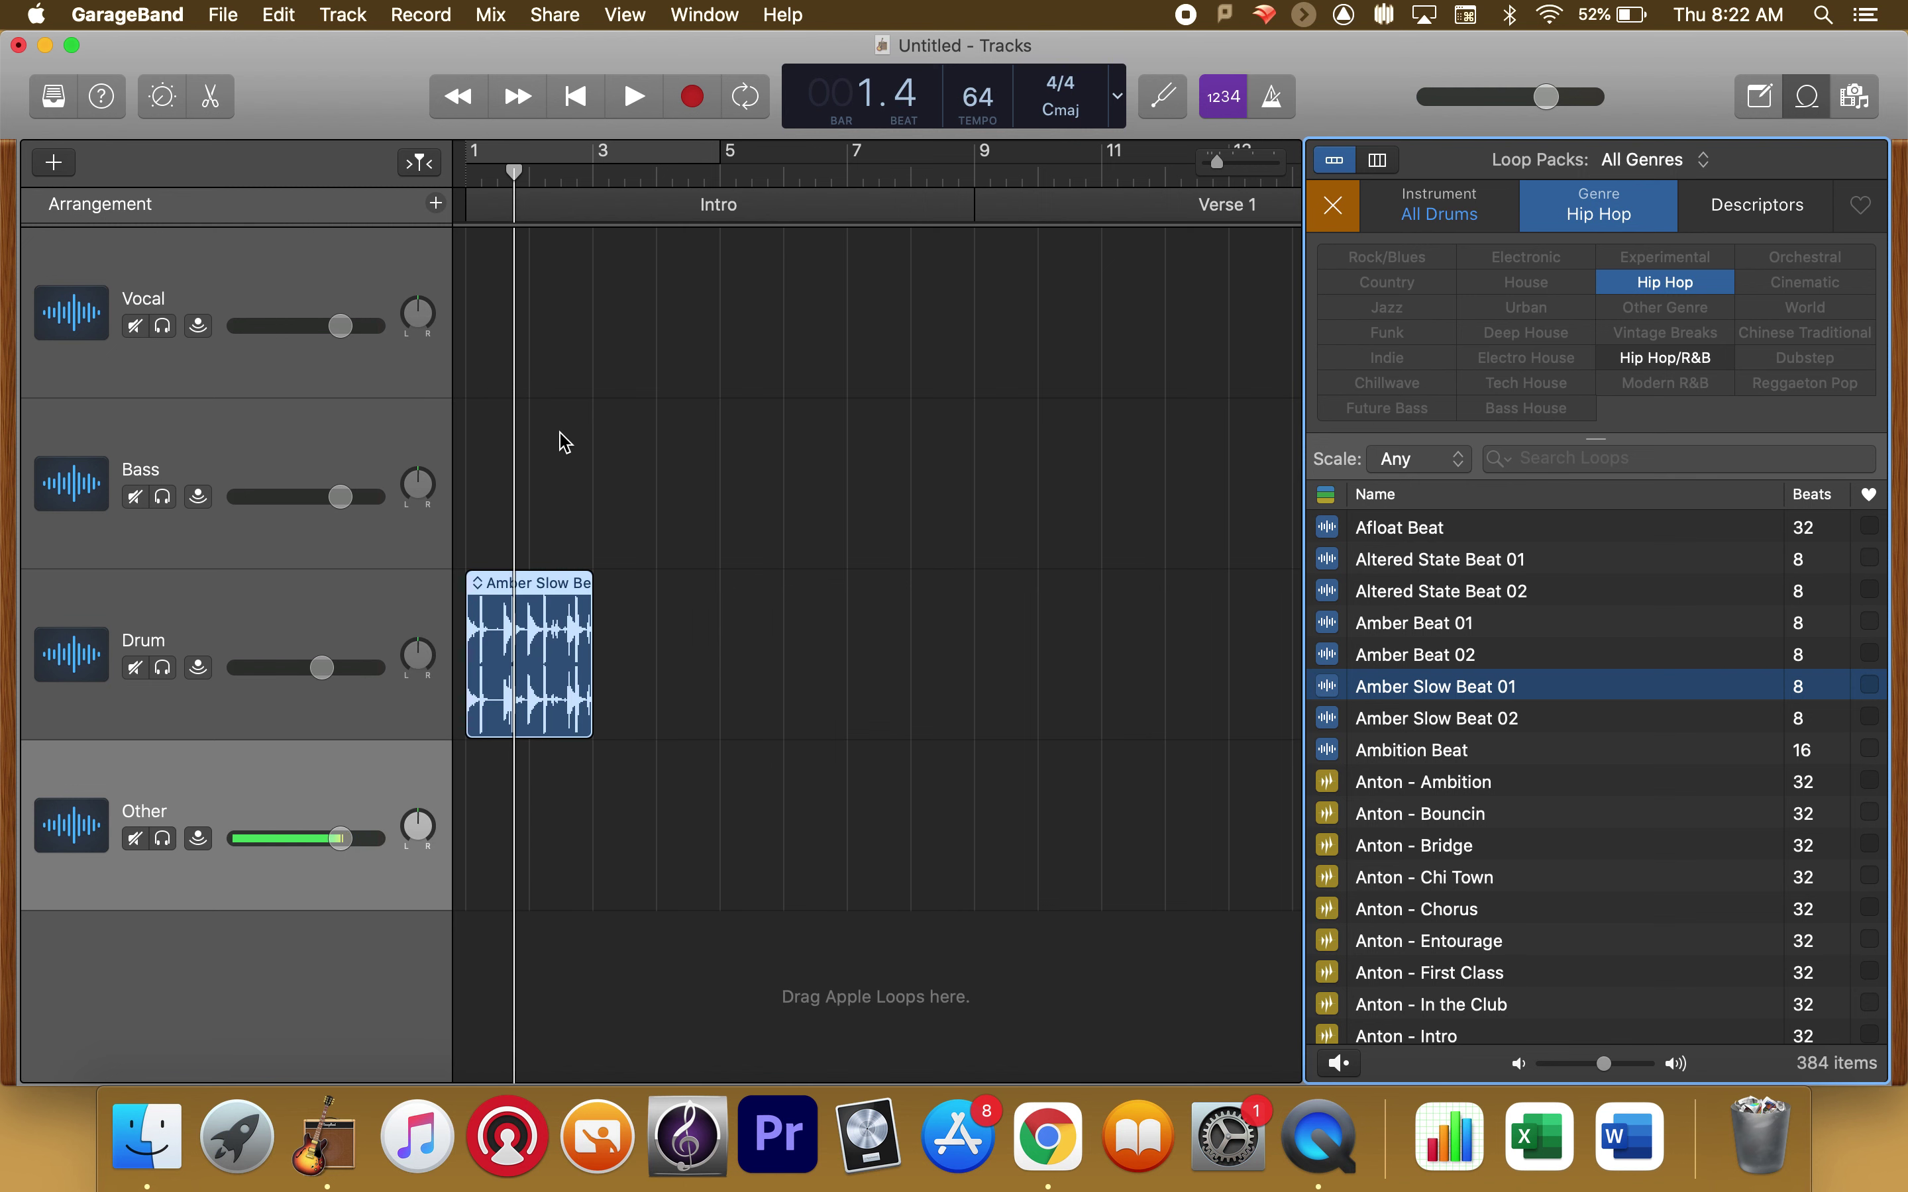
key(super+Right)
key(super+Right)
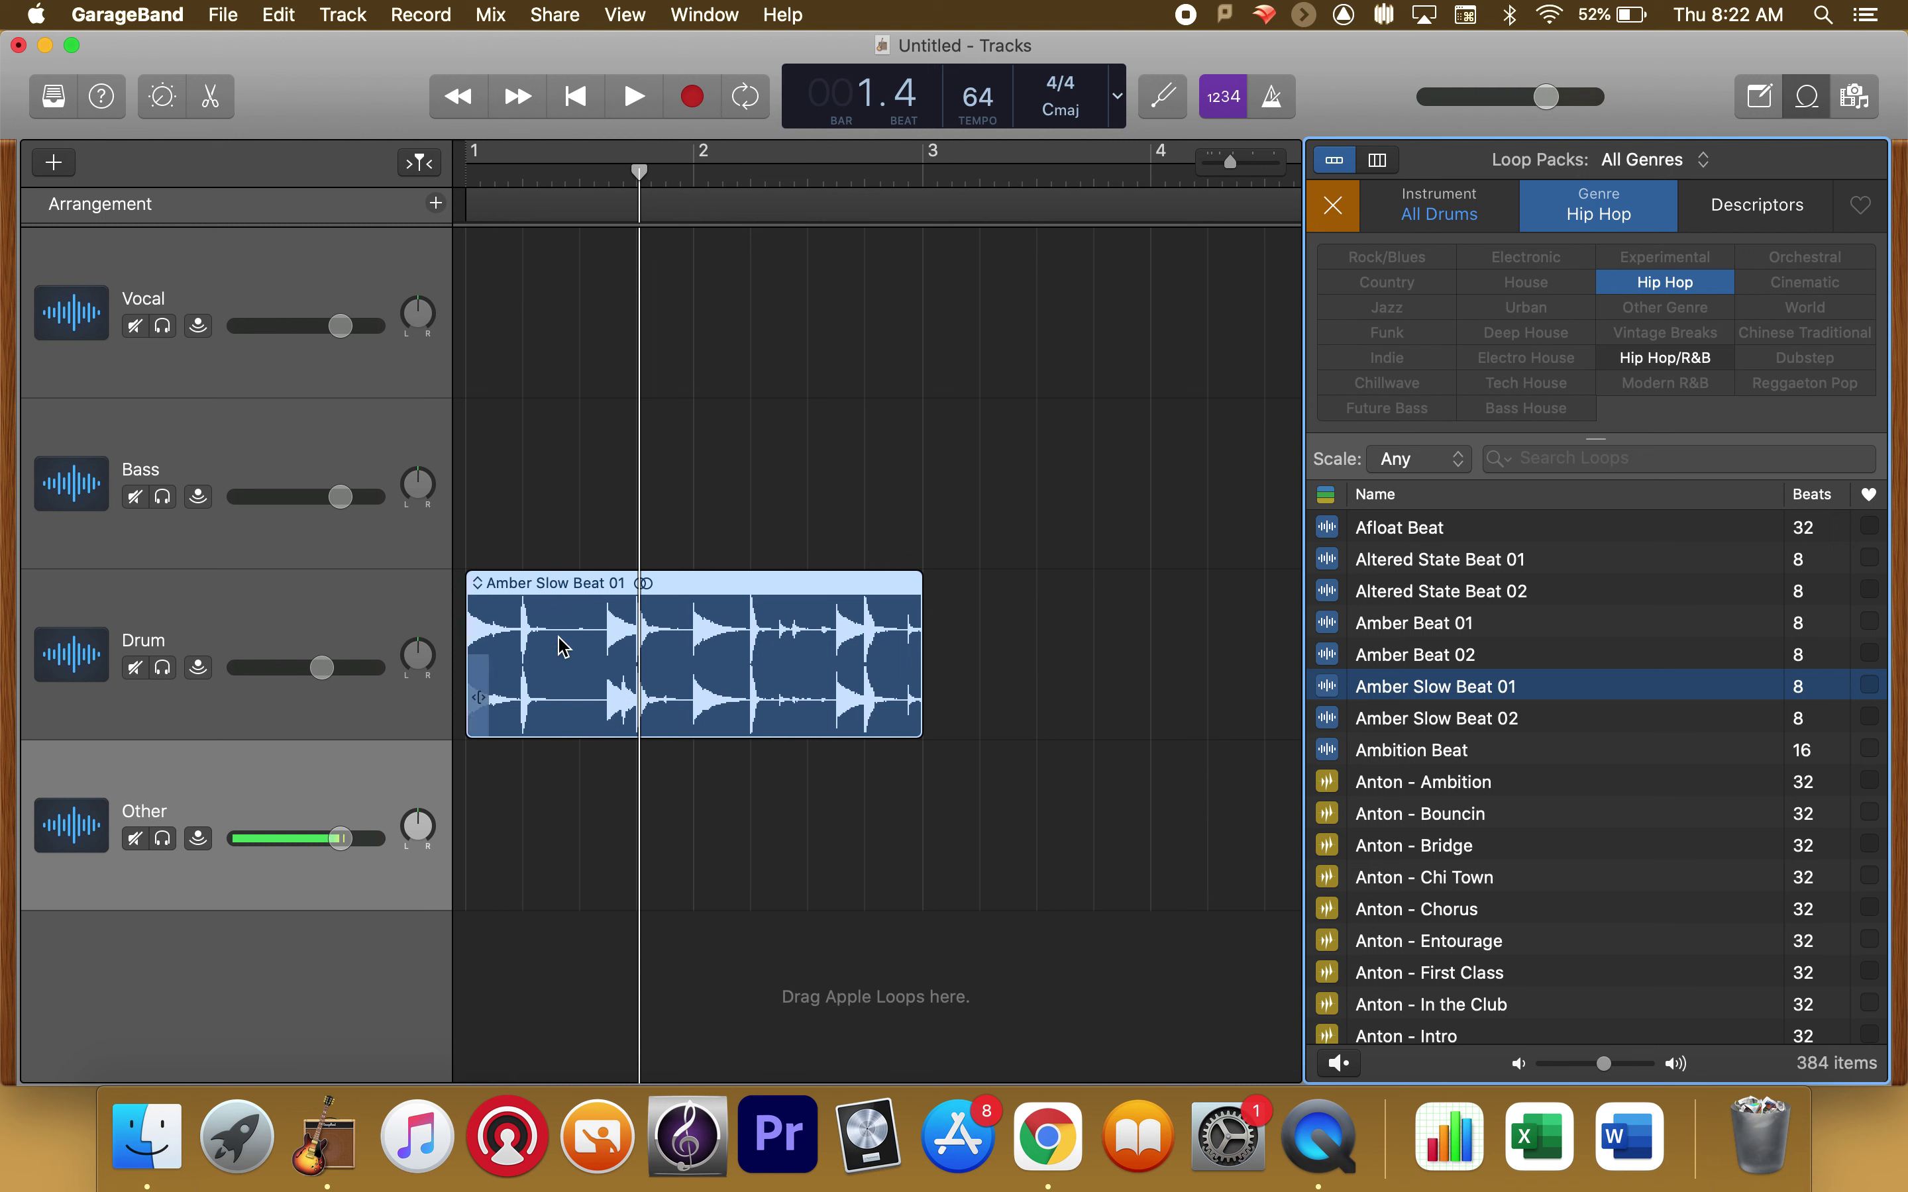
mouse_move(564, 593)
mouse_down()
mouse_move(626, 589)
mouse_move(564, 593)
mouse_up()
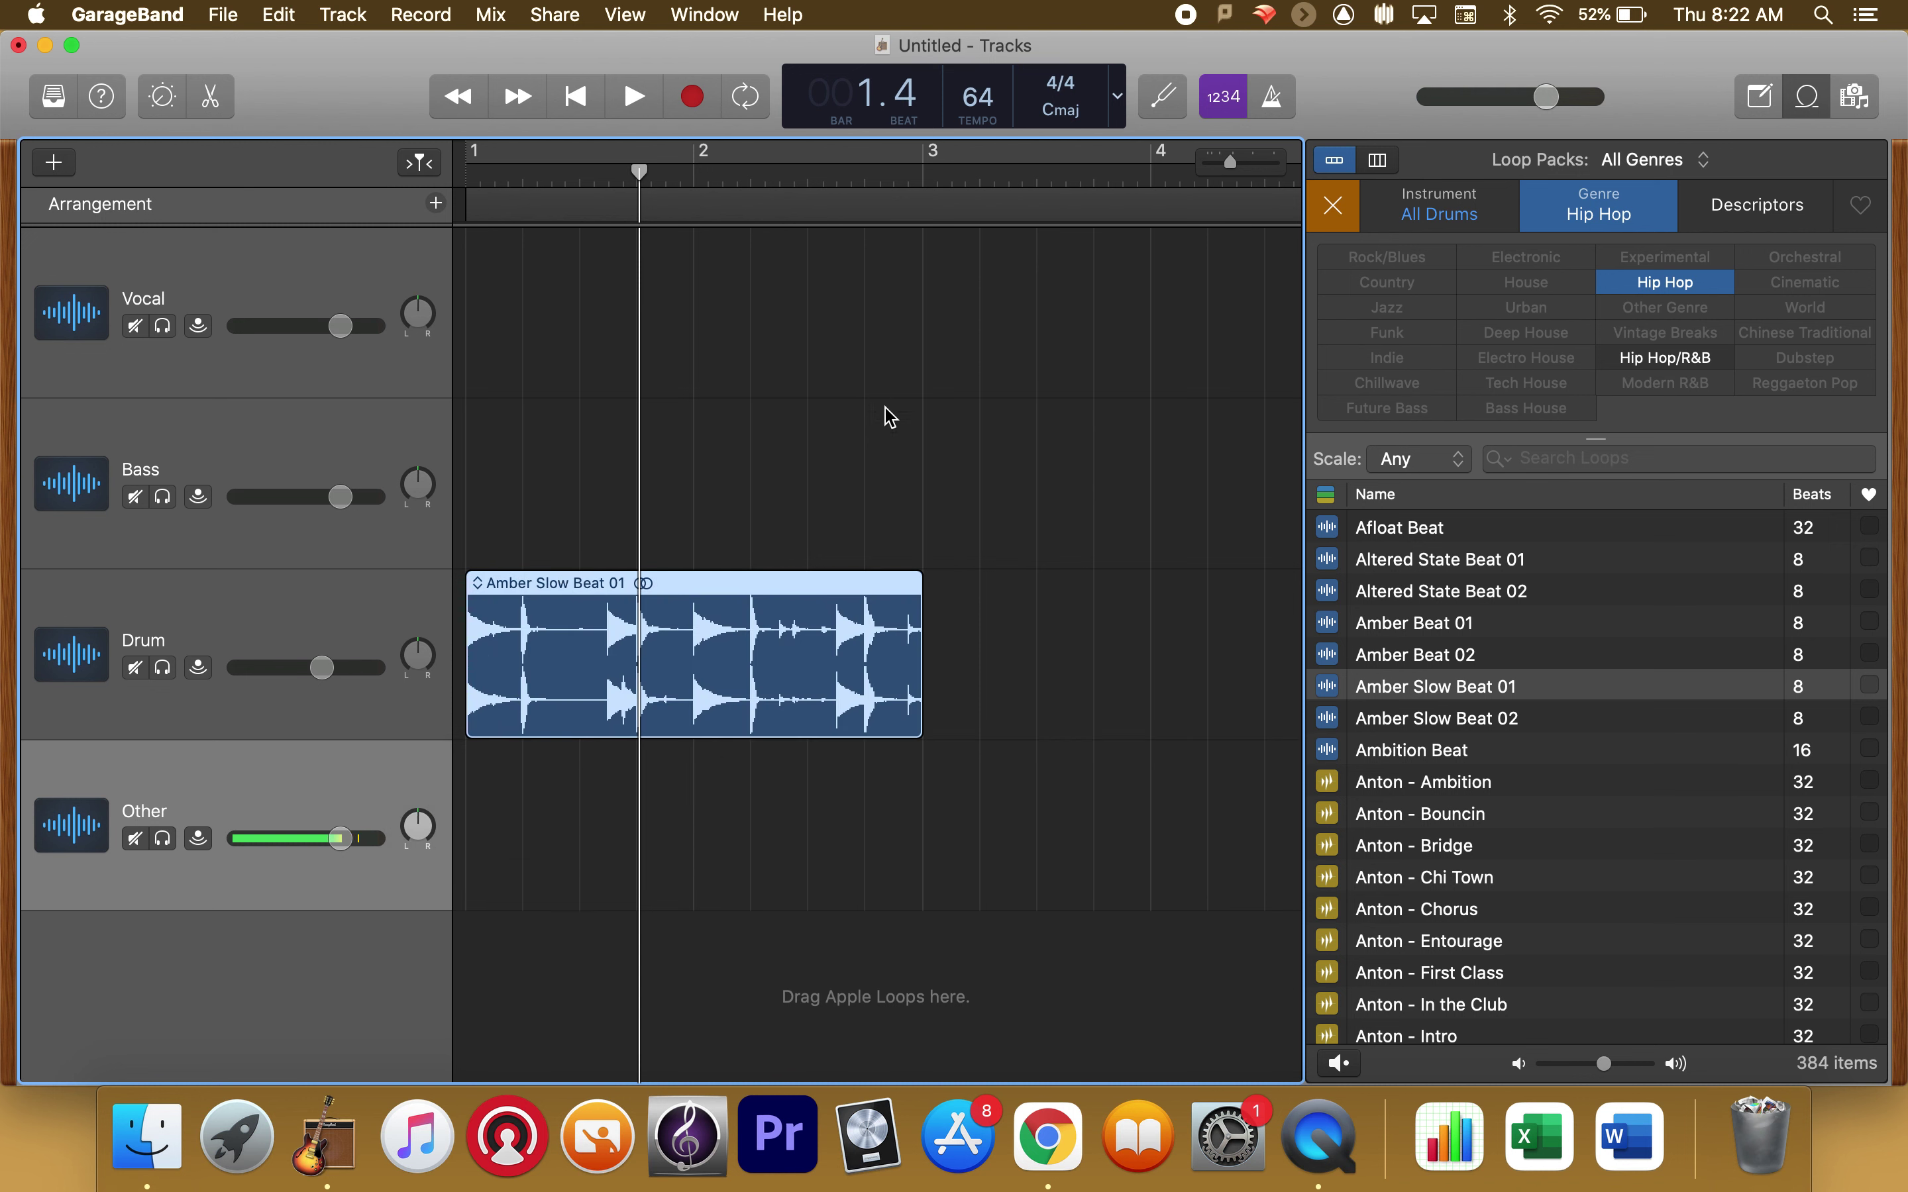
- Play the Drum track's loop from the start of the song and stop it
click(577, 96)
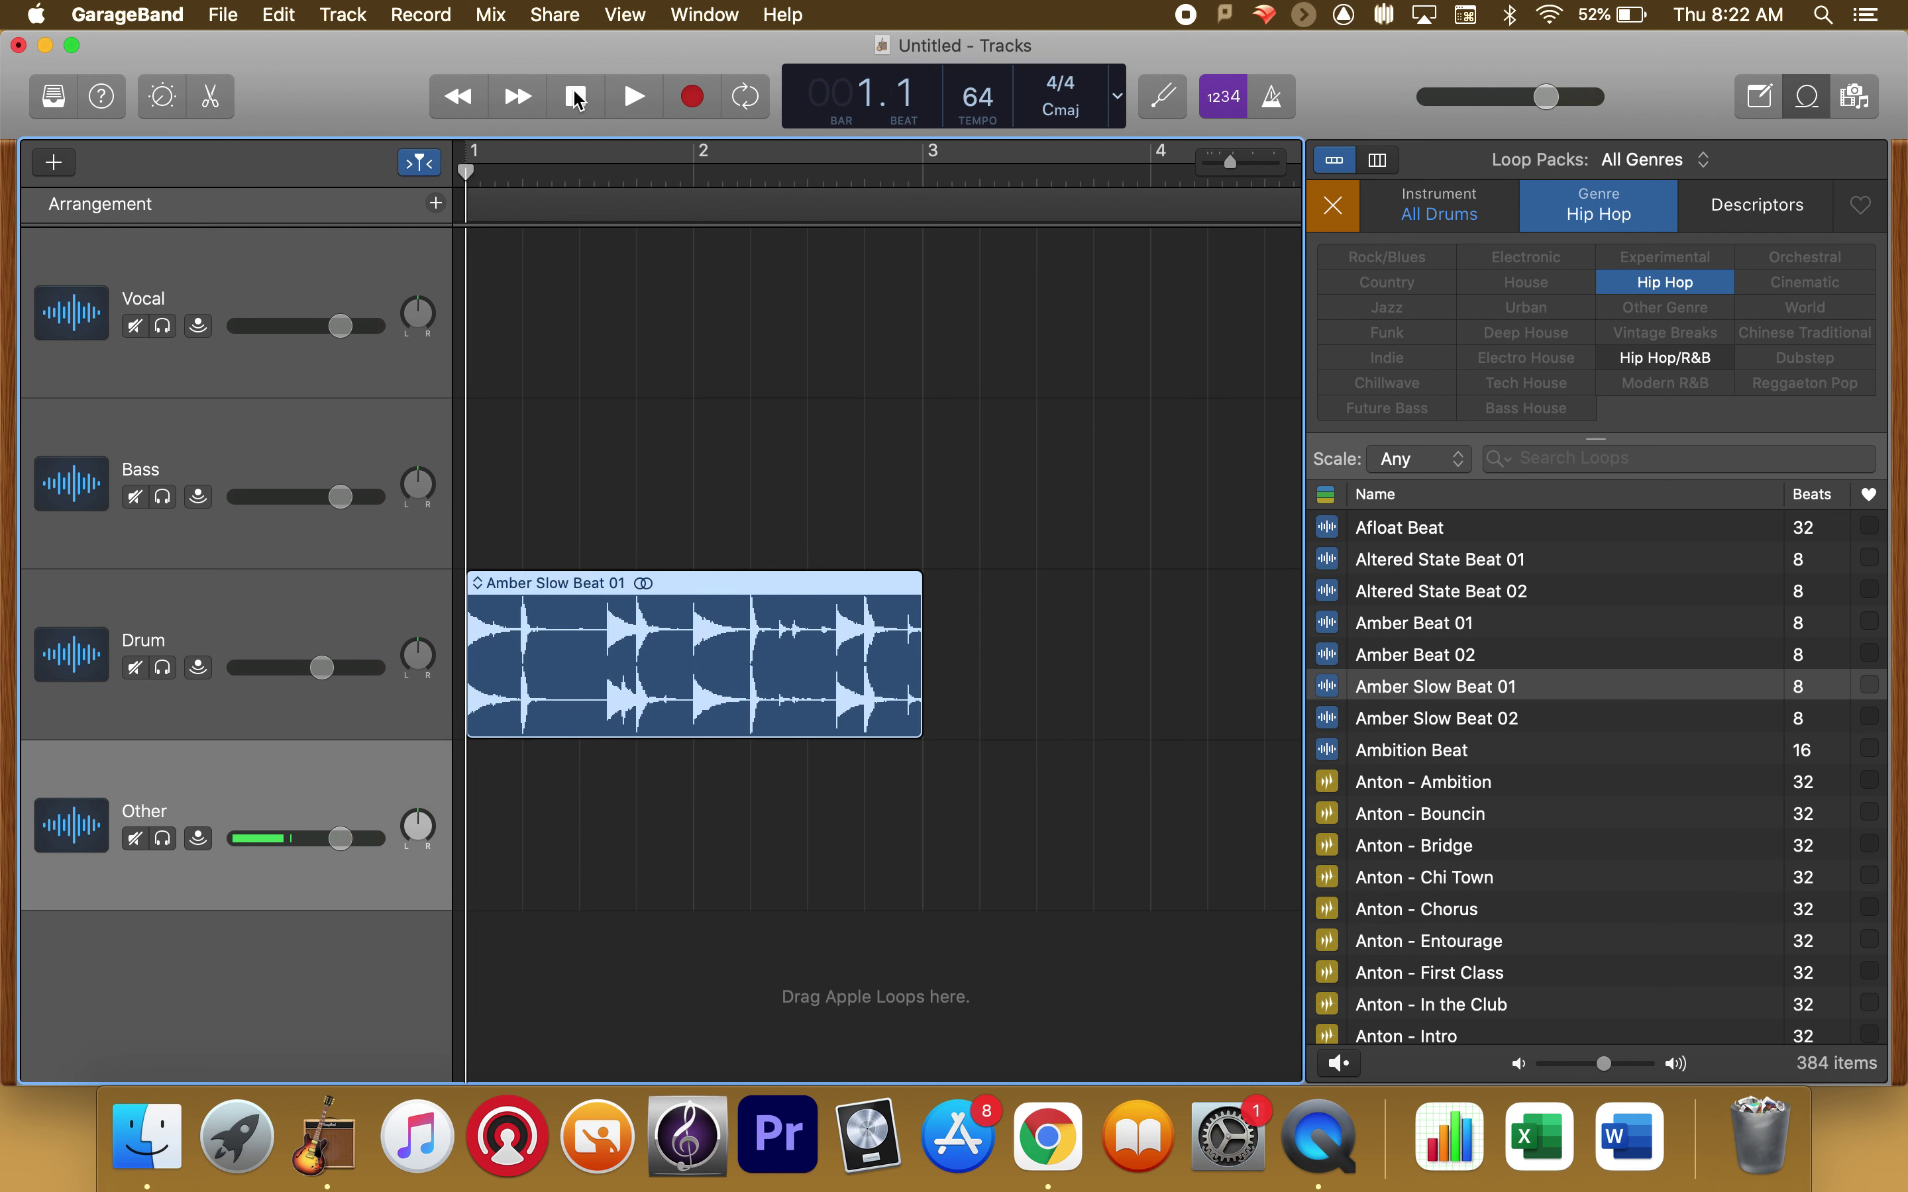
key(space)
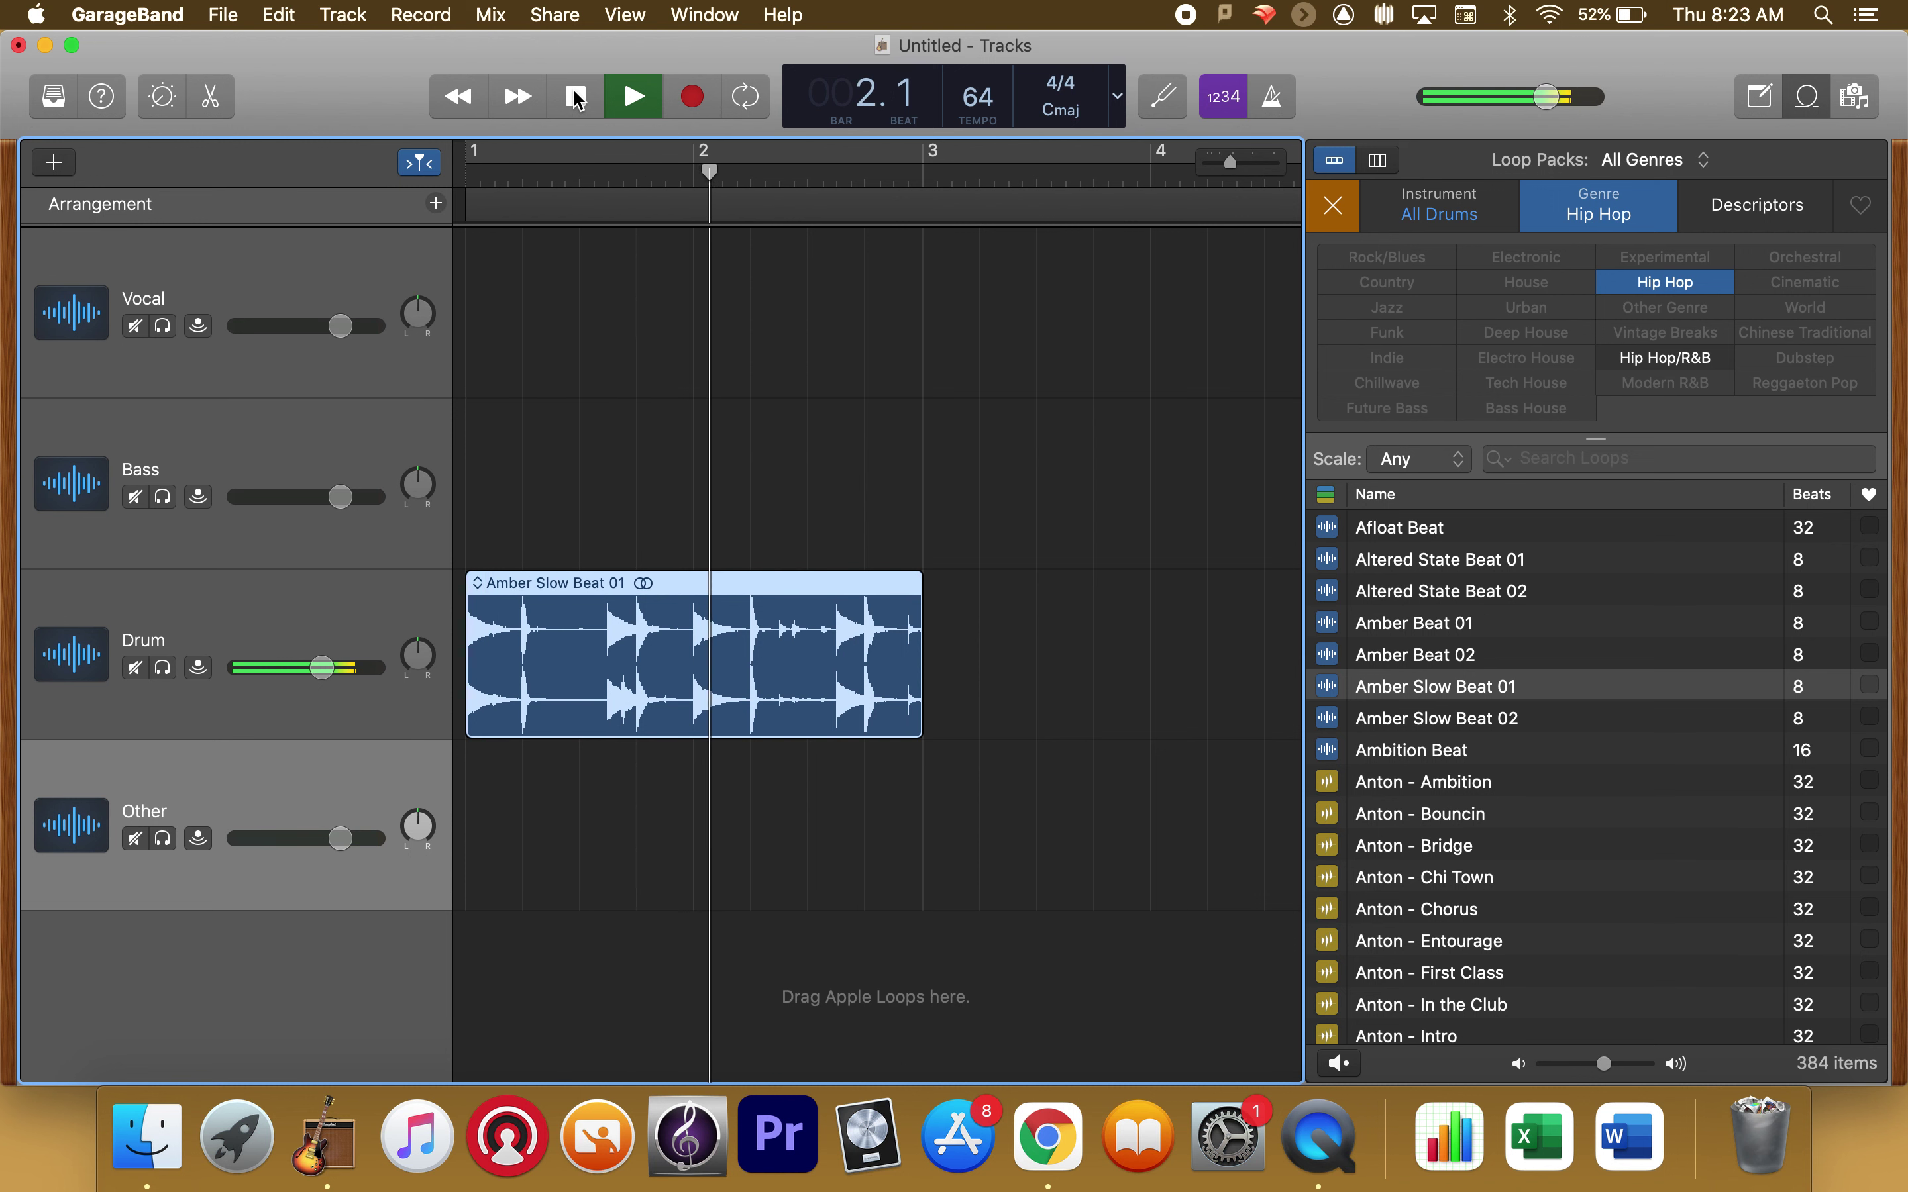
click(577, 96)
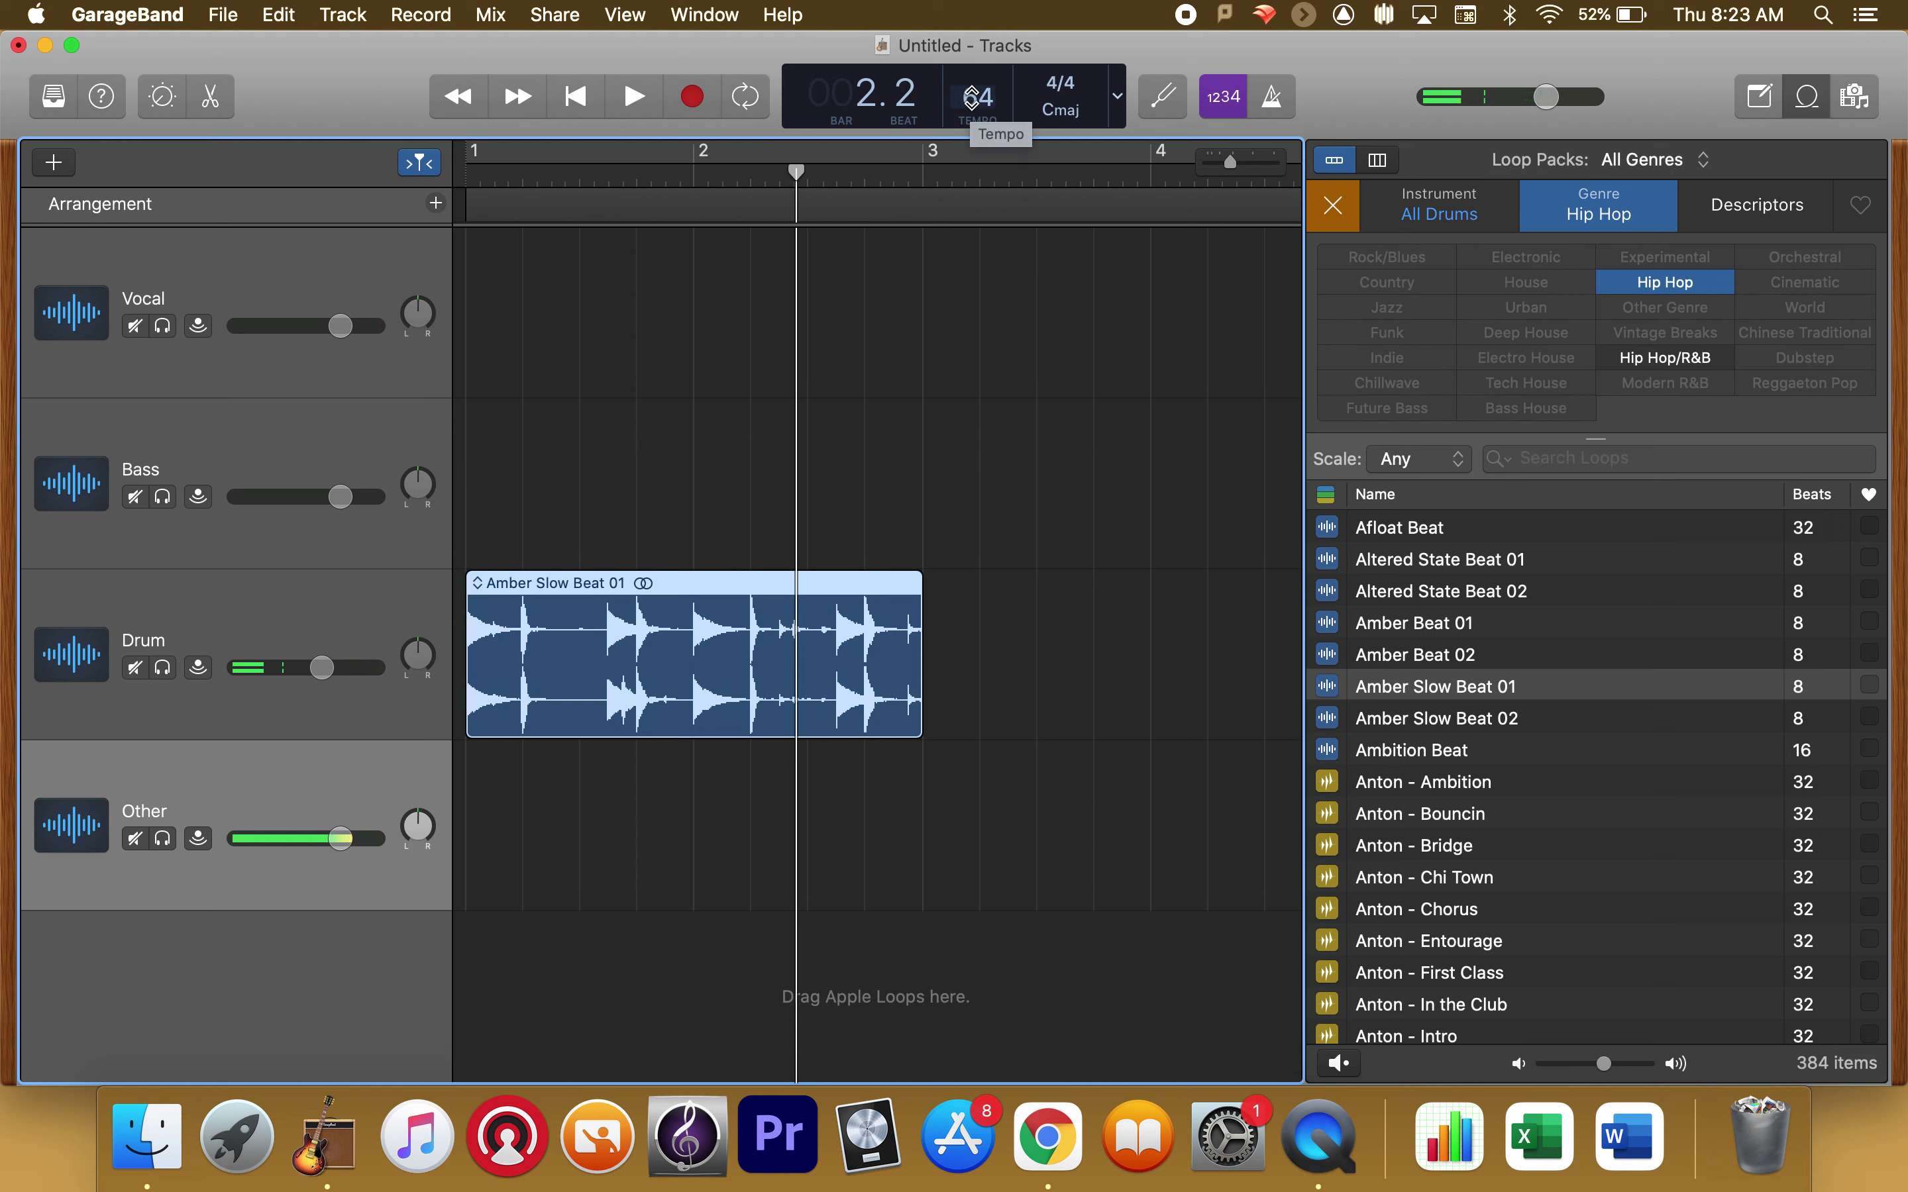
- Try a project tempo of 71, set it to 96, and play the beat from the start
drag(971, 96, 980, 74)
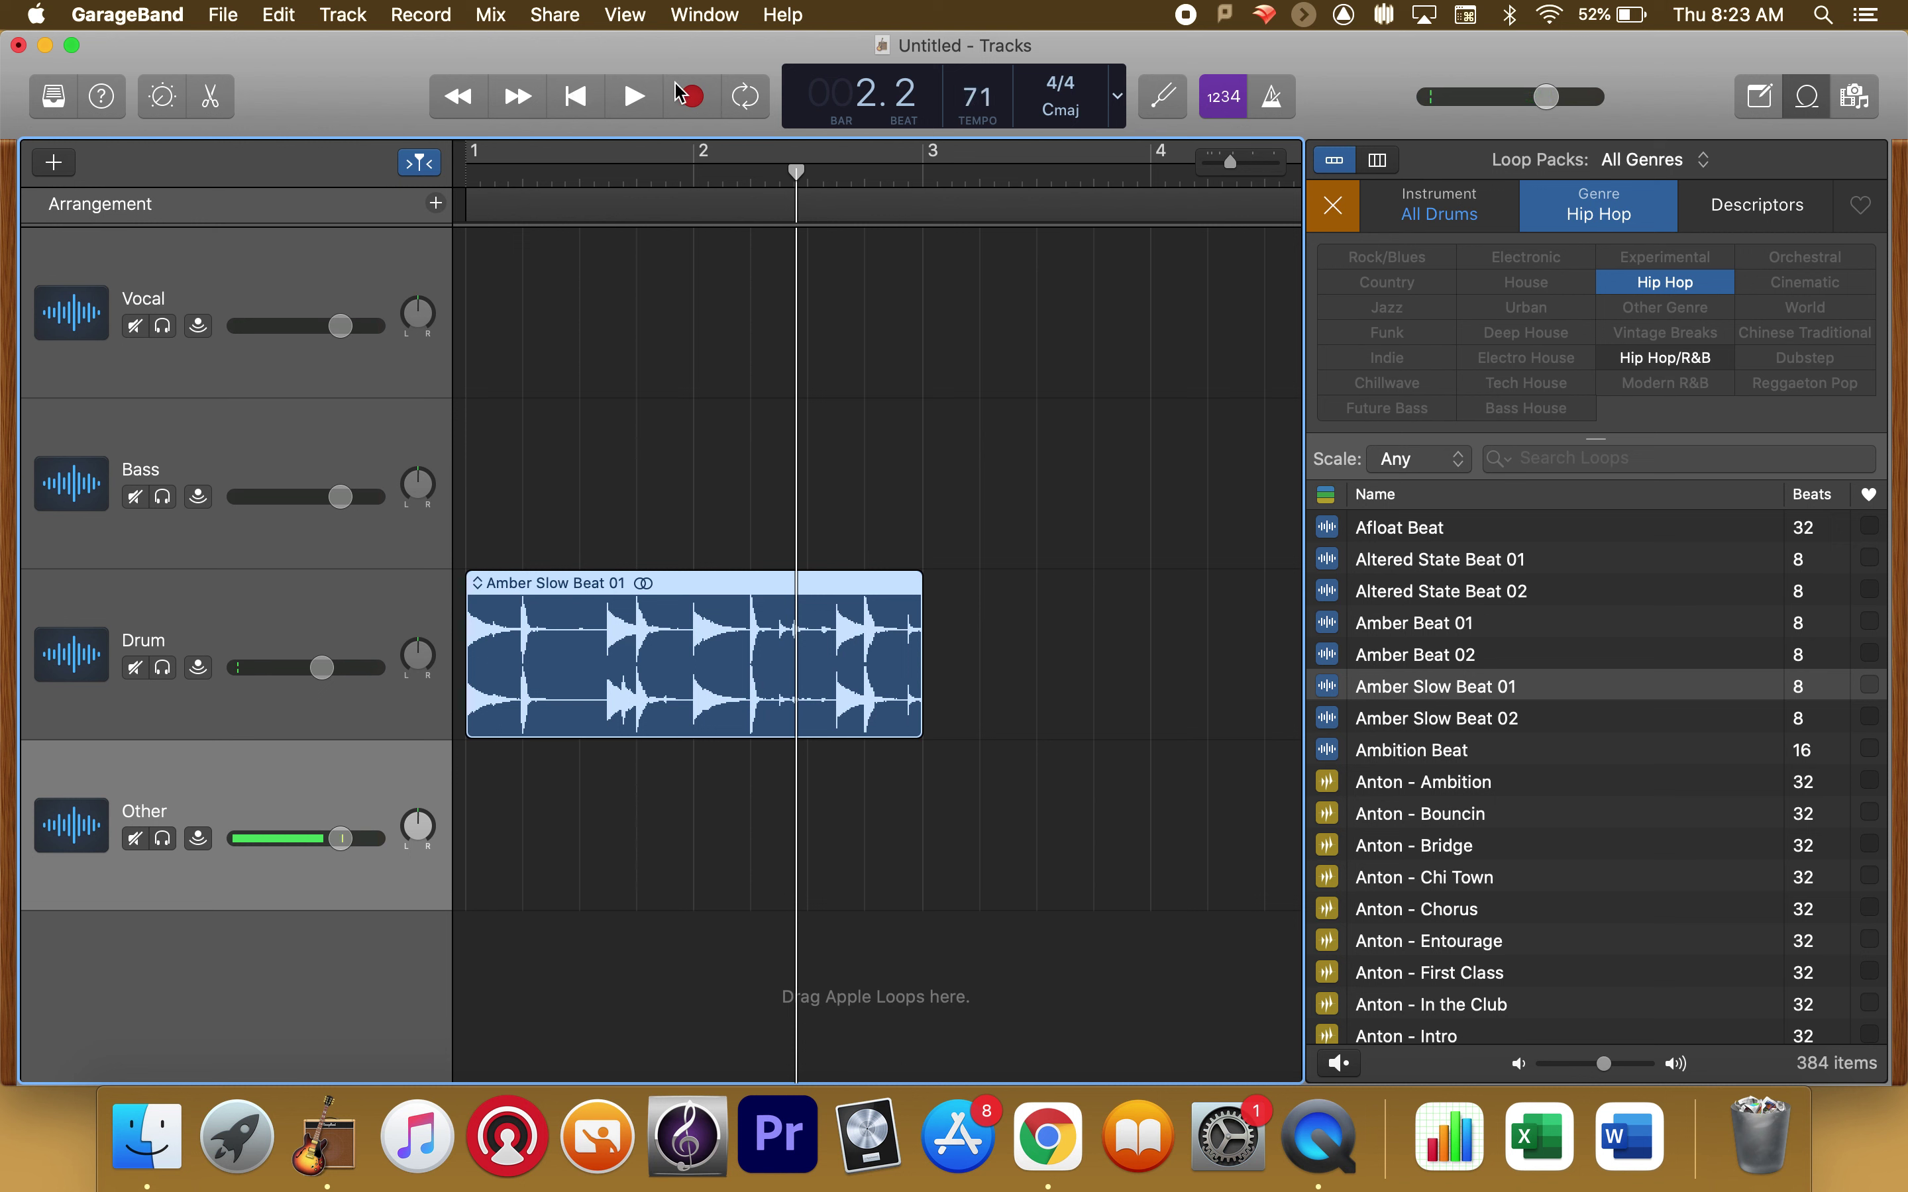
click(635, 96)
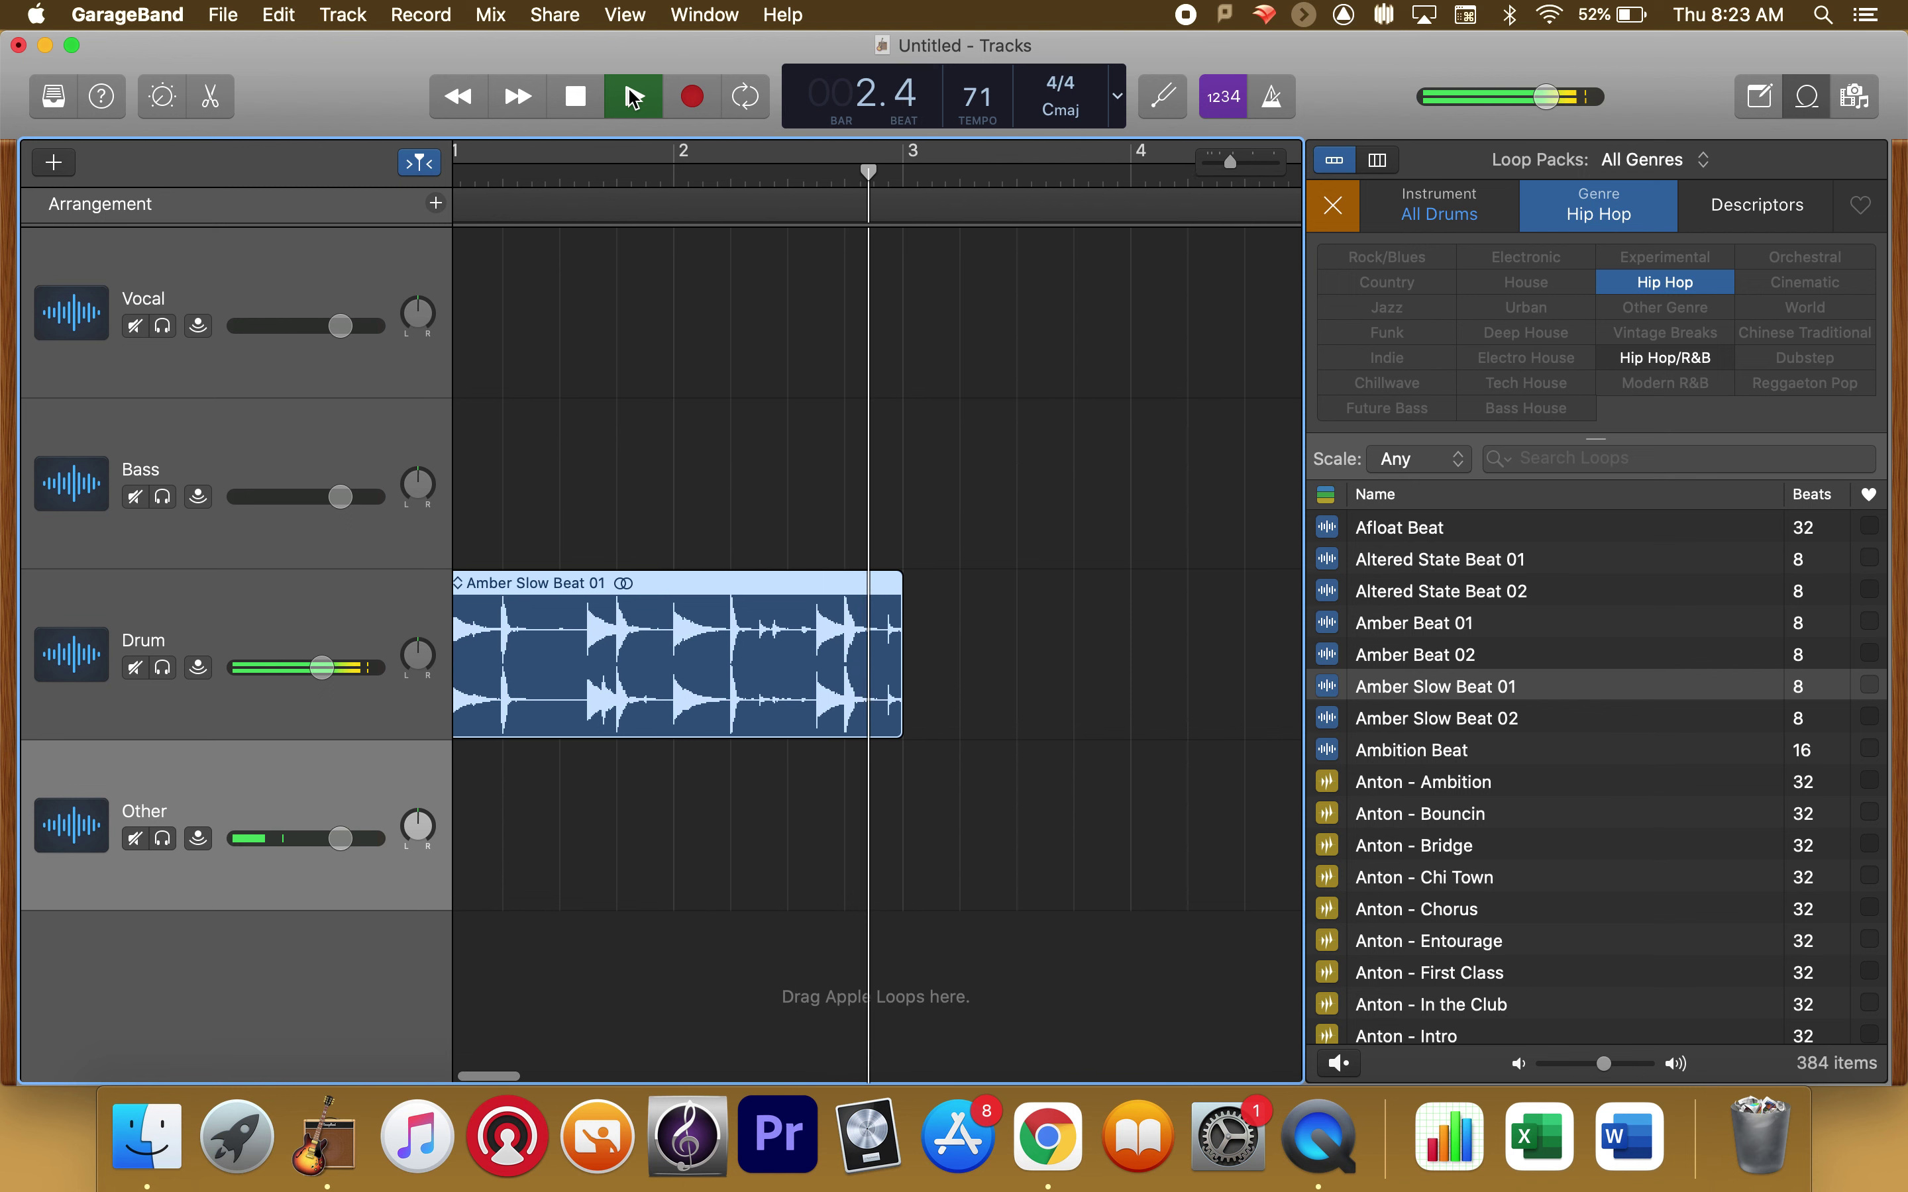
drag(978, 95, 973, 9)
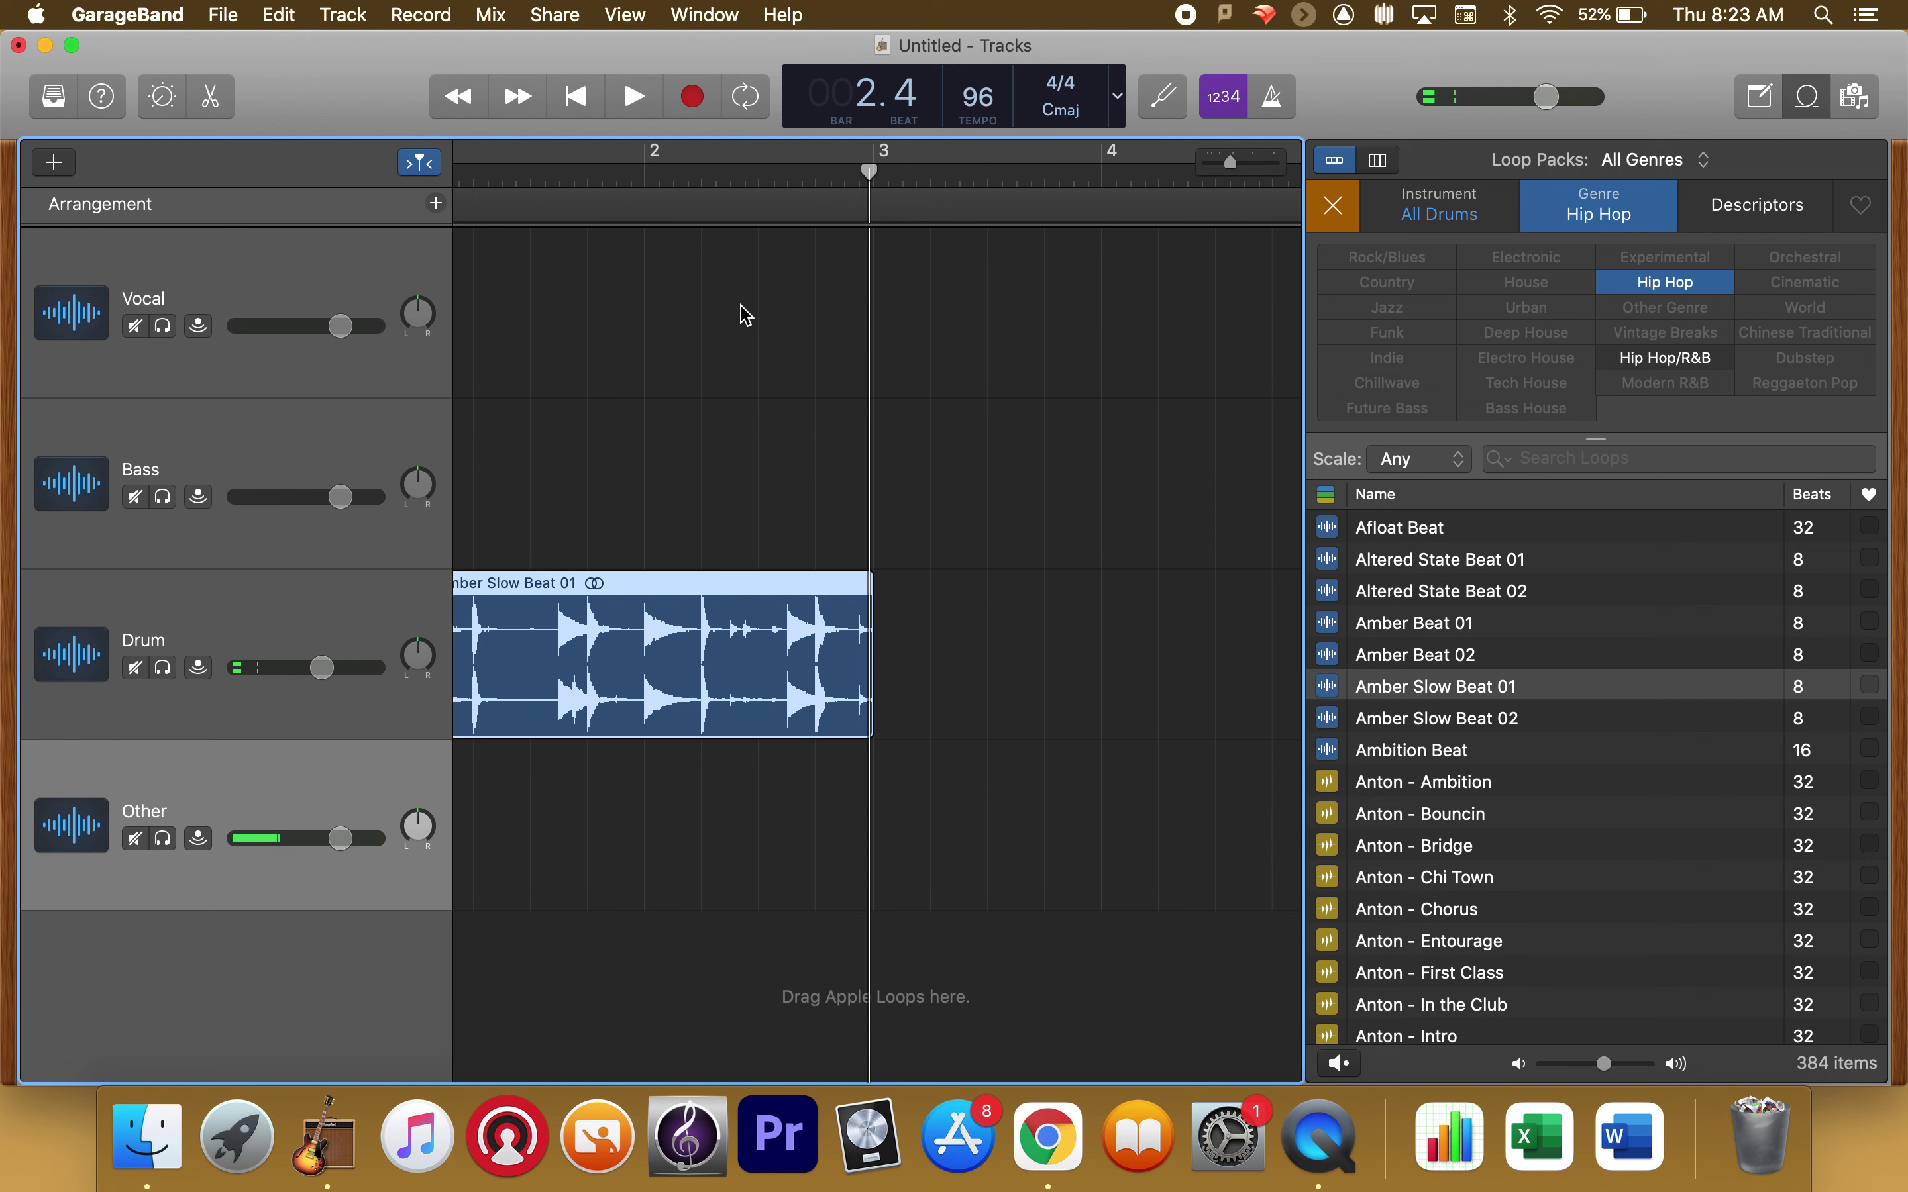
click(576, 96)
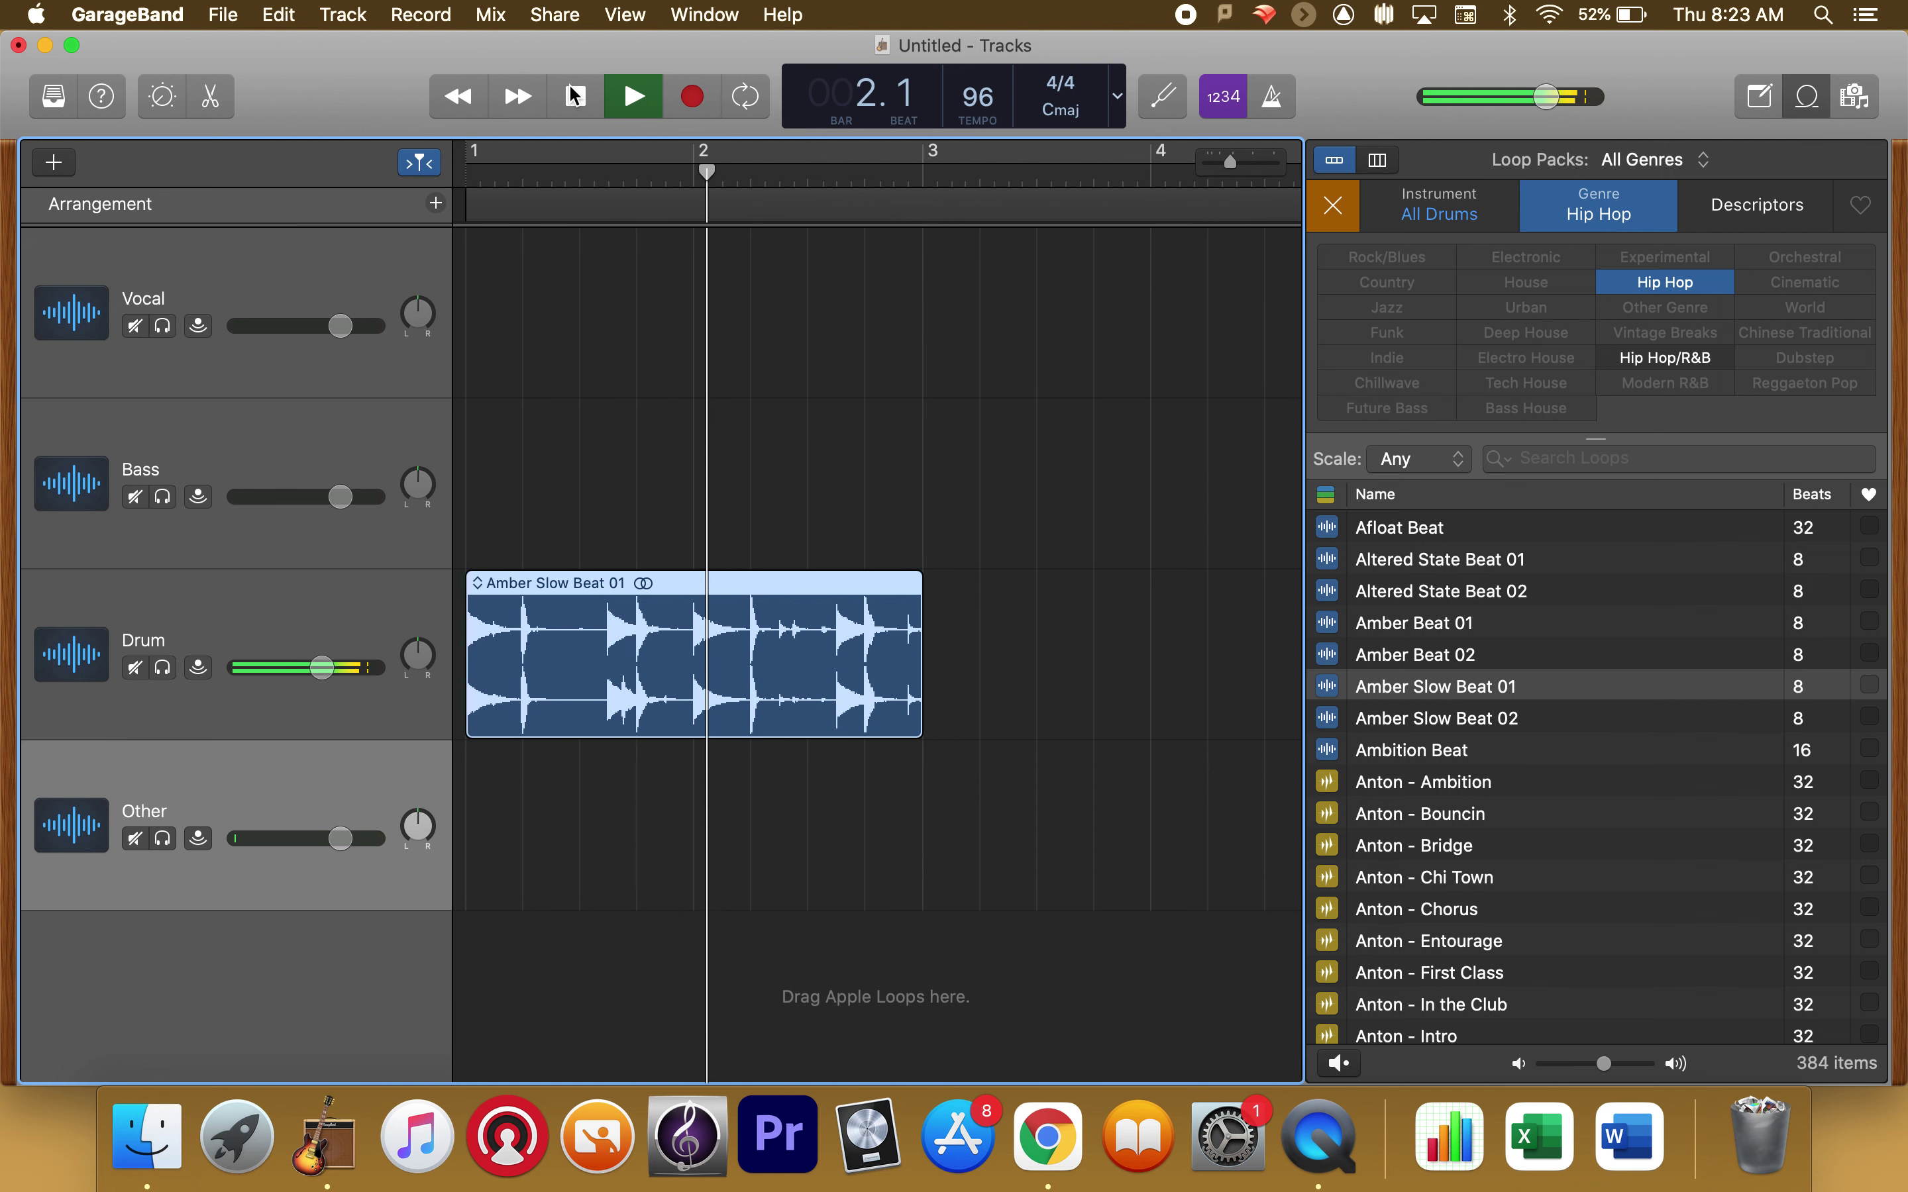
key(space)
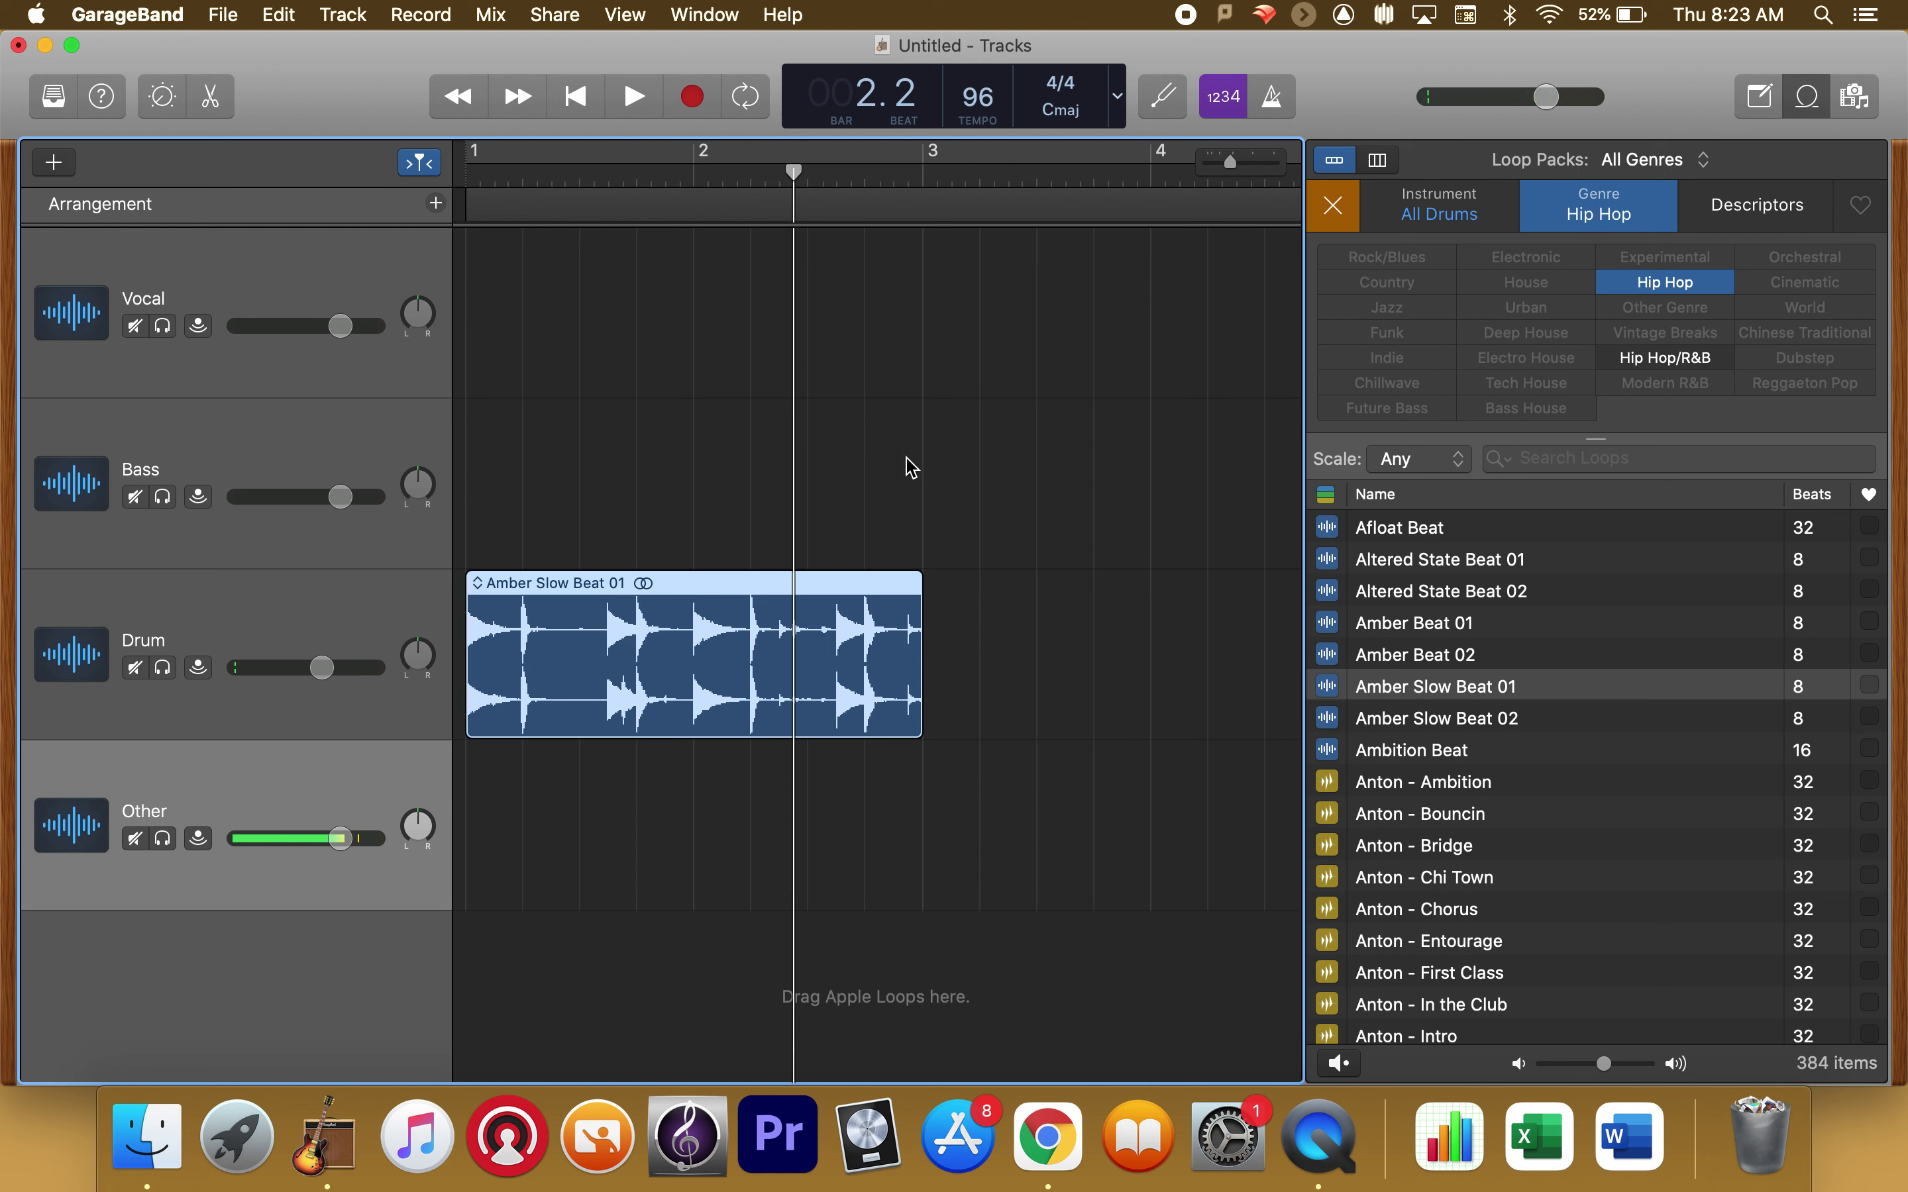
- Repeat the Amber Slow Beat 01 region on the Drum track out to bar 11
scroll(1061, 448, down, 5)
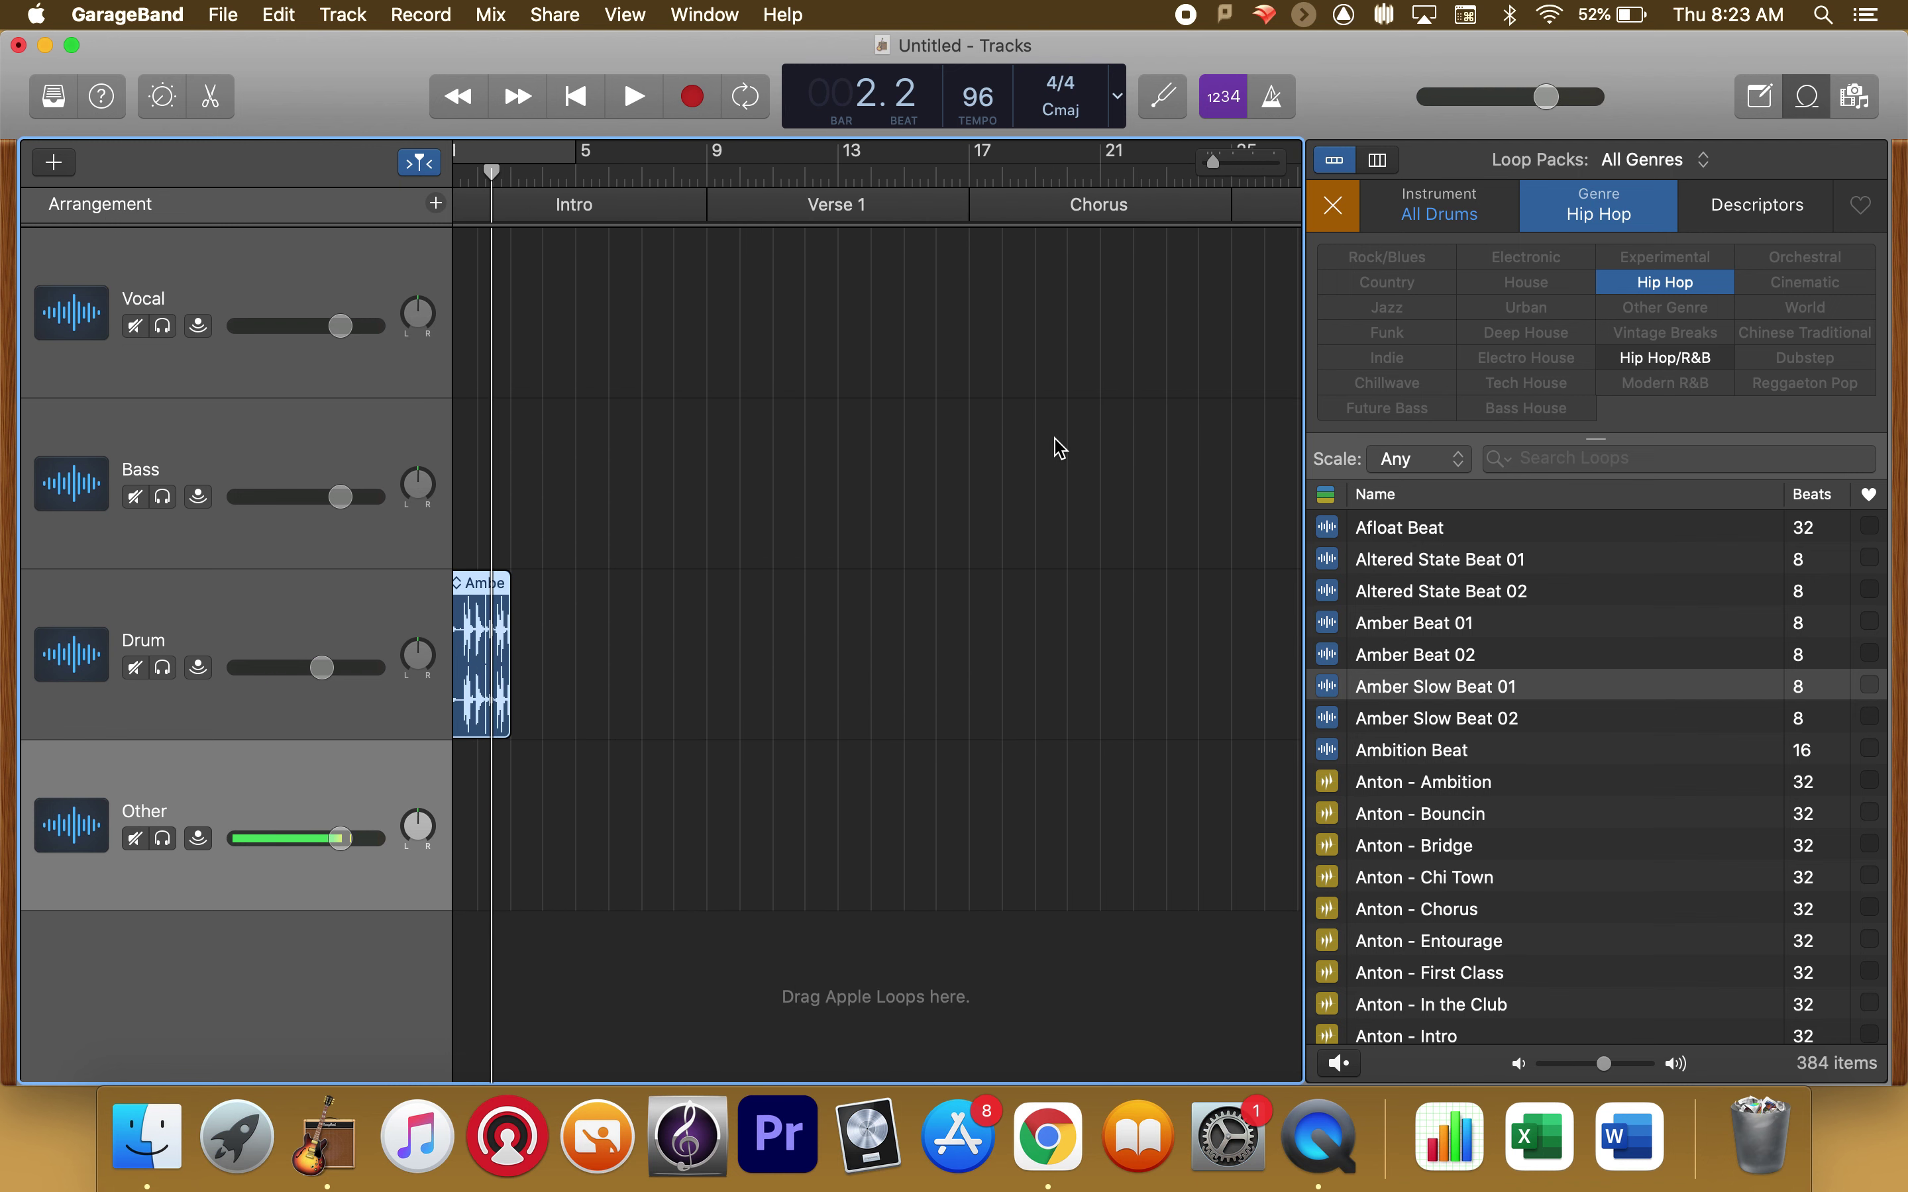
scroll(1060, 448, left, 2)
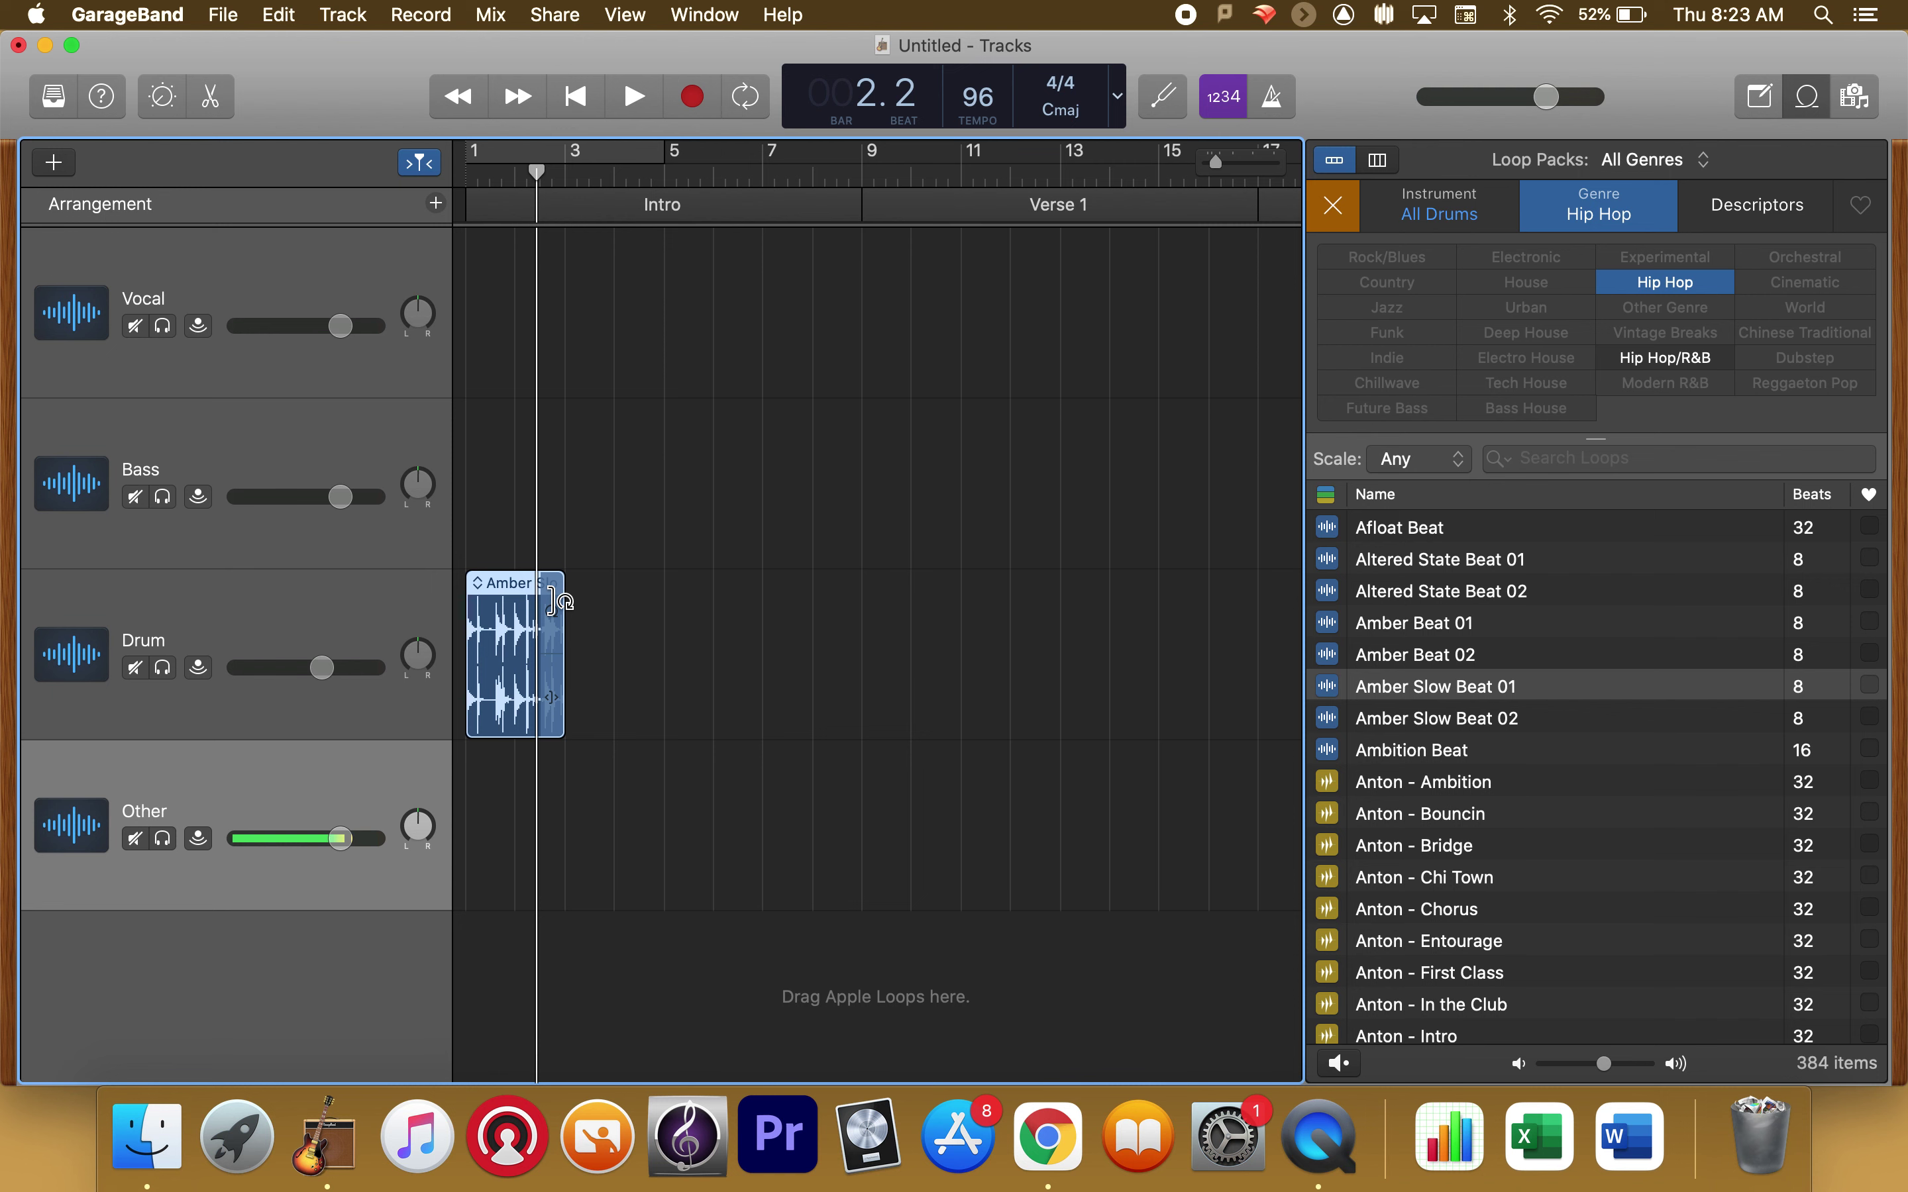
drag(554, 602, 958, 571)
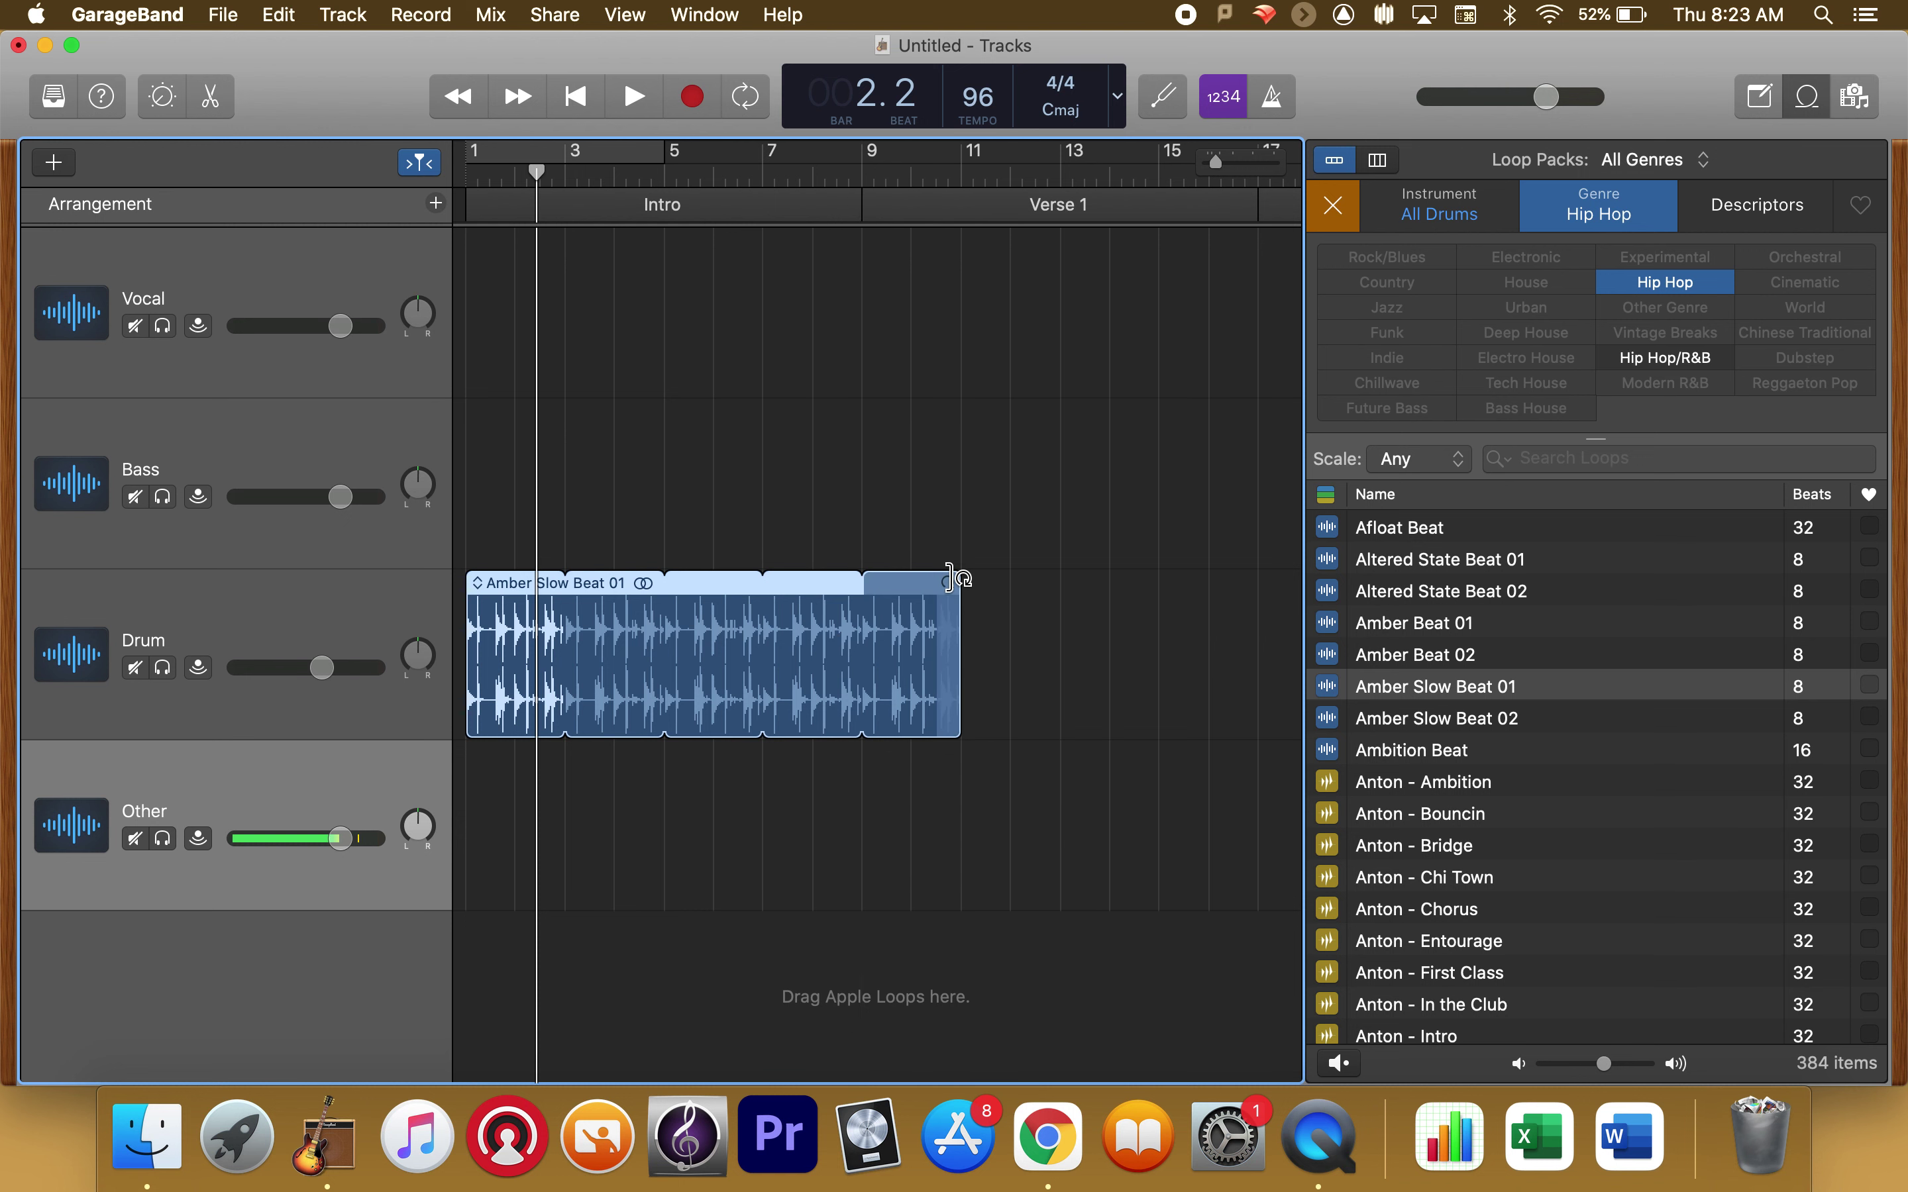
- Extend the looped Amber Slow Beat 01 region to bar 17, at the end of Verse 1
key(super+Right)
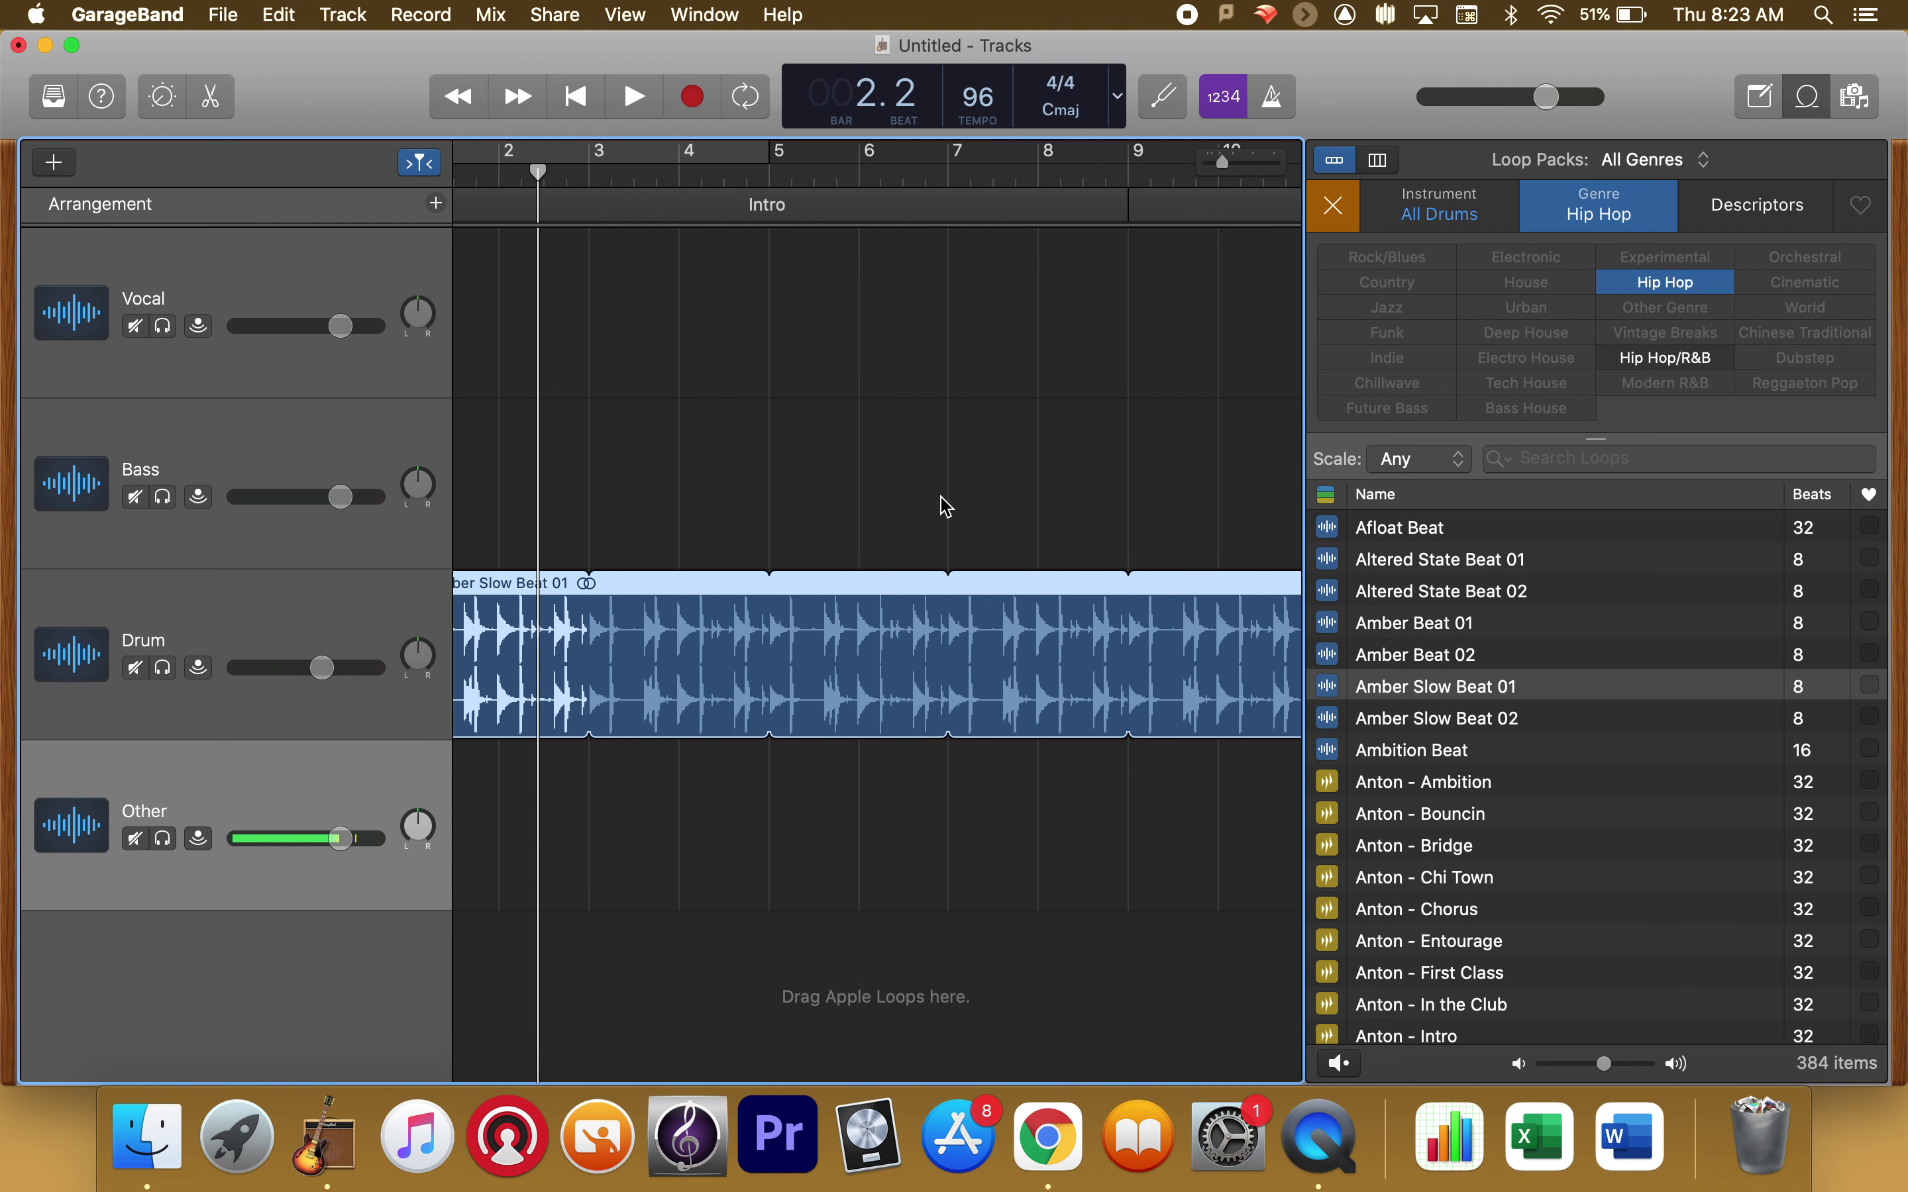
scroll(1022, 529, down, 1)
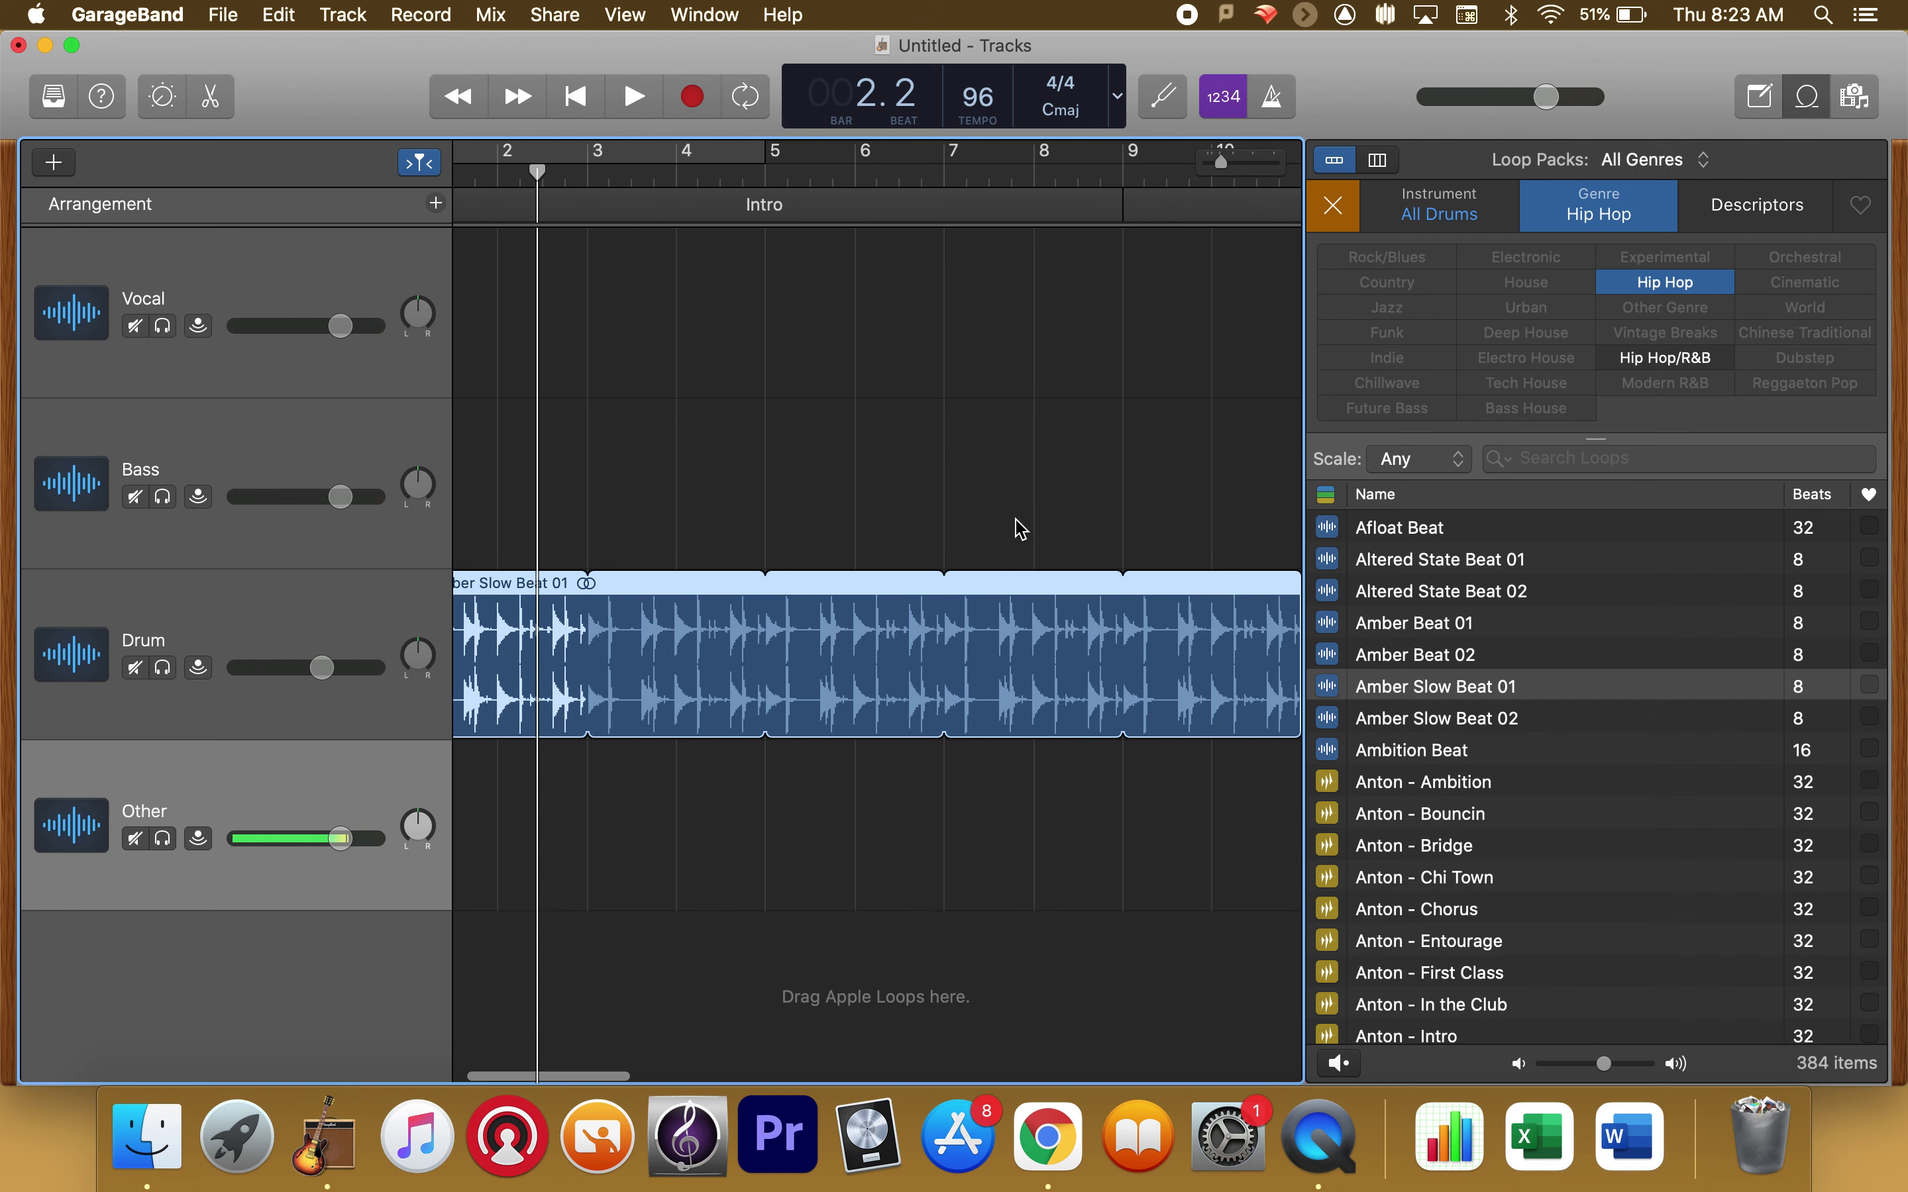
scroll(1021, 529, down, 5)
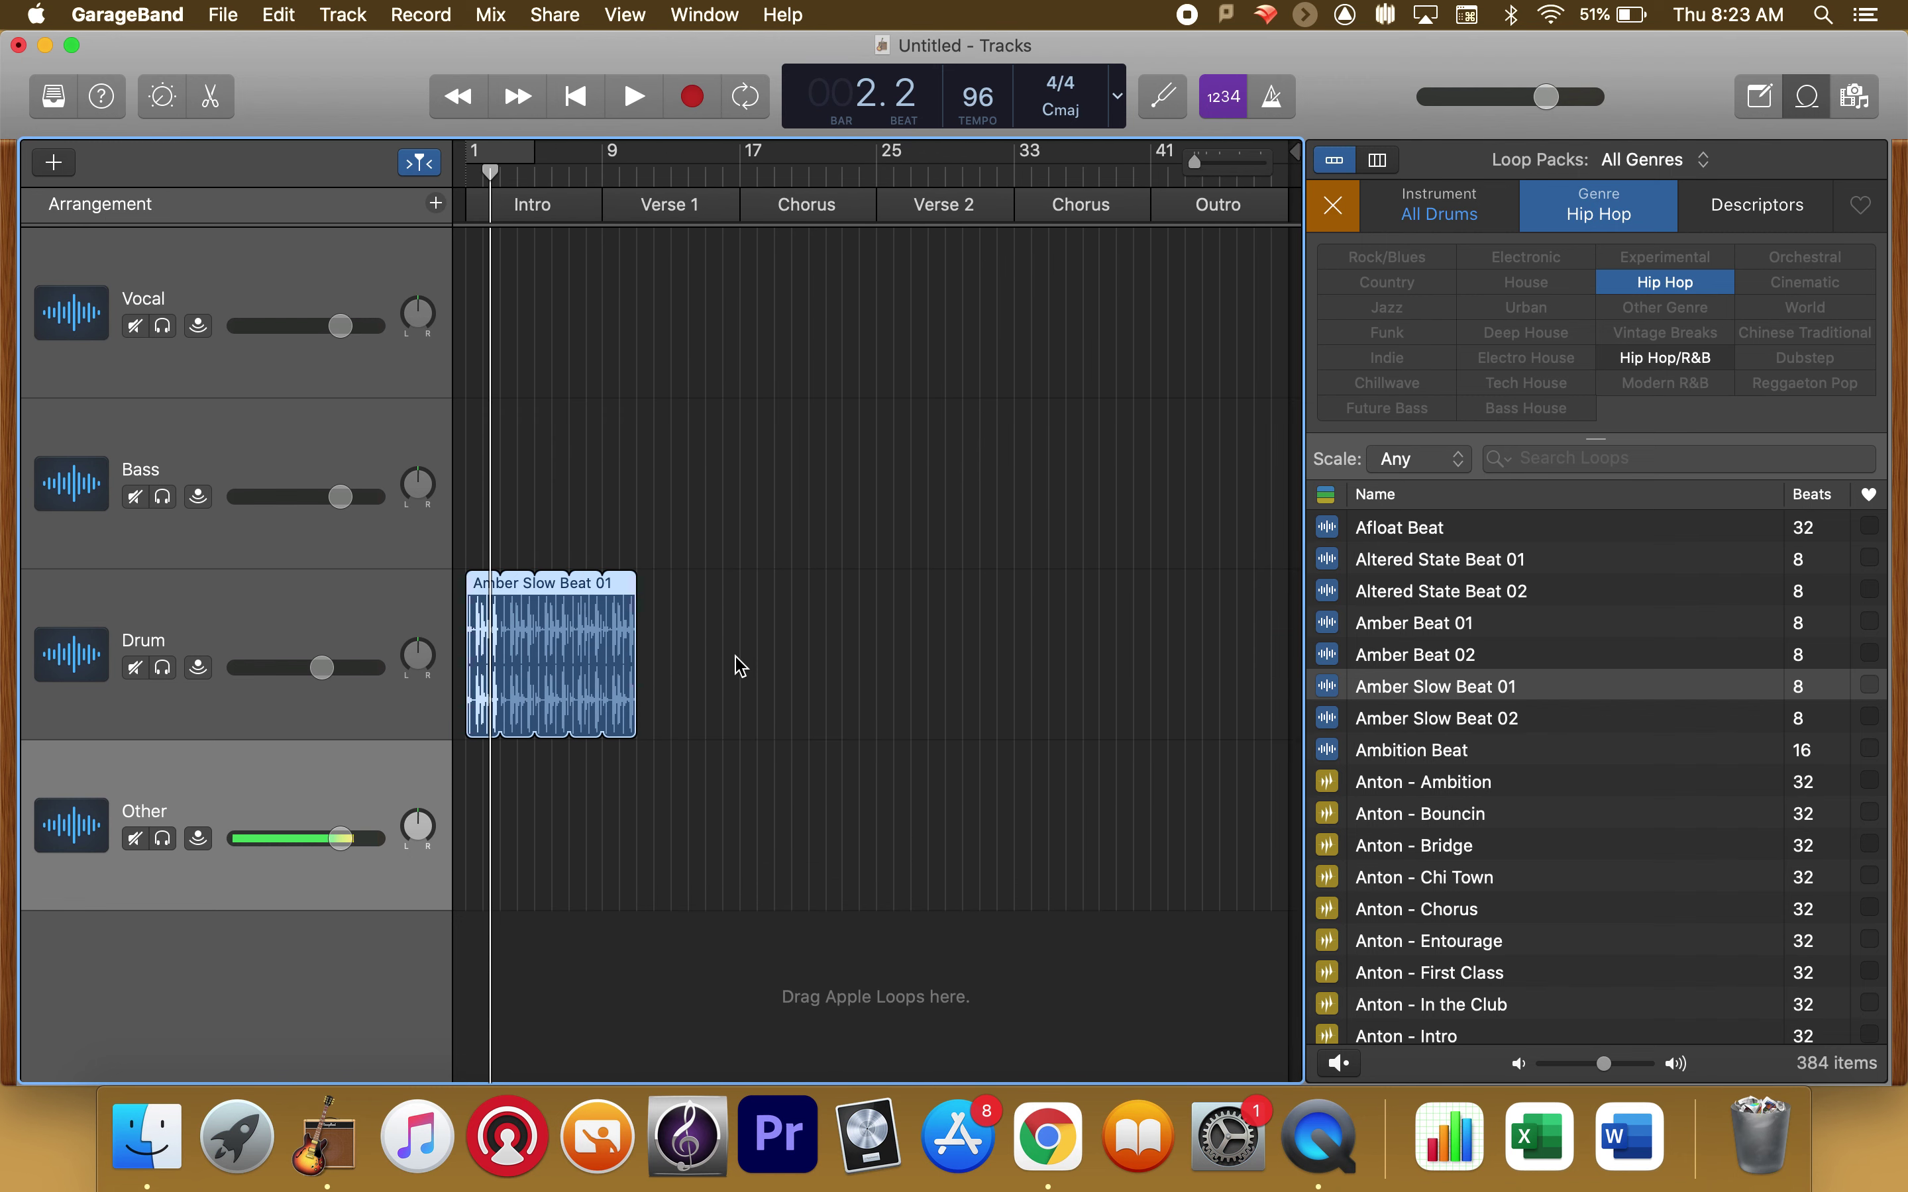
scroll(738, 666, up, 5)
scroll(739, 667, down, 5)
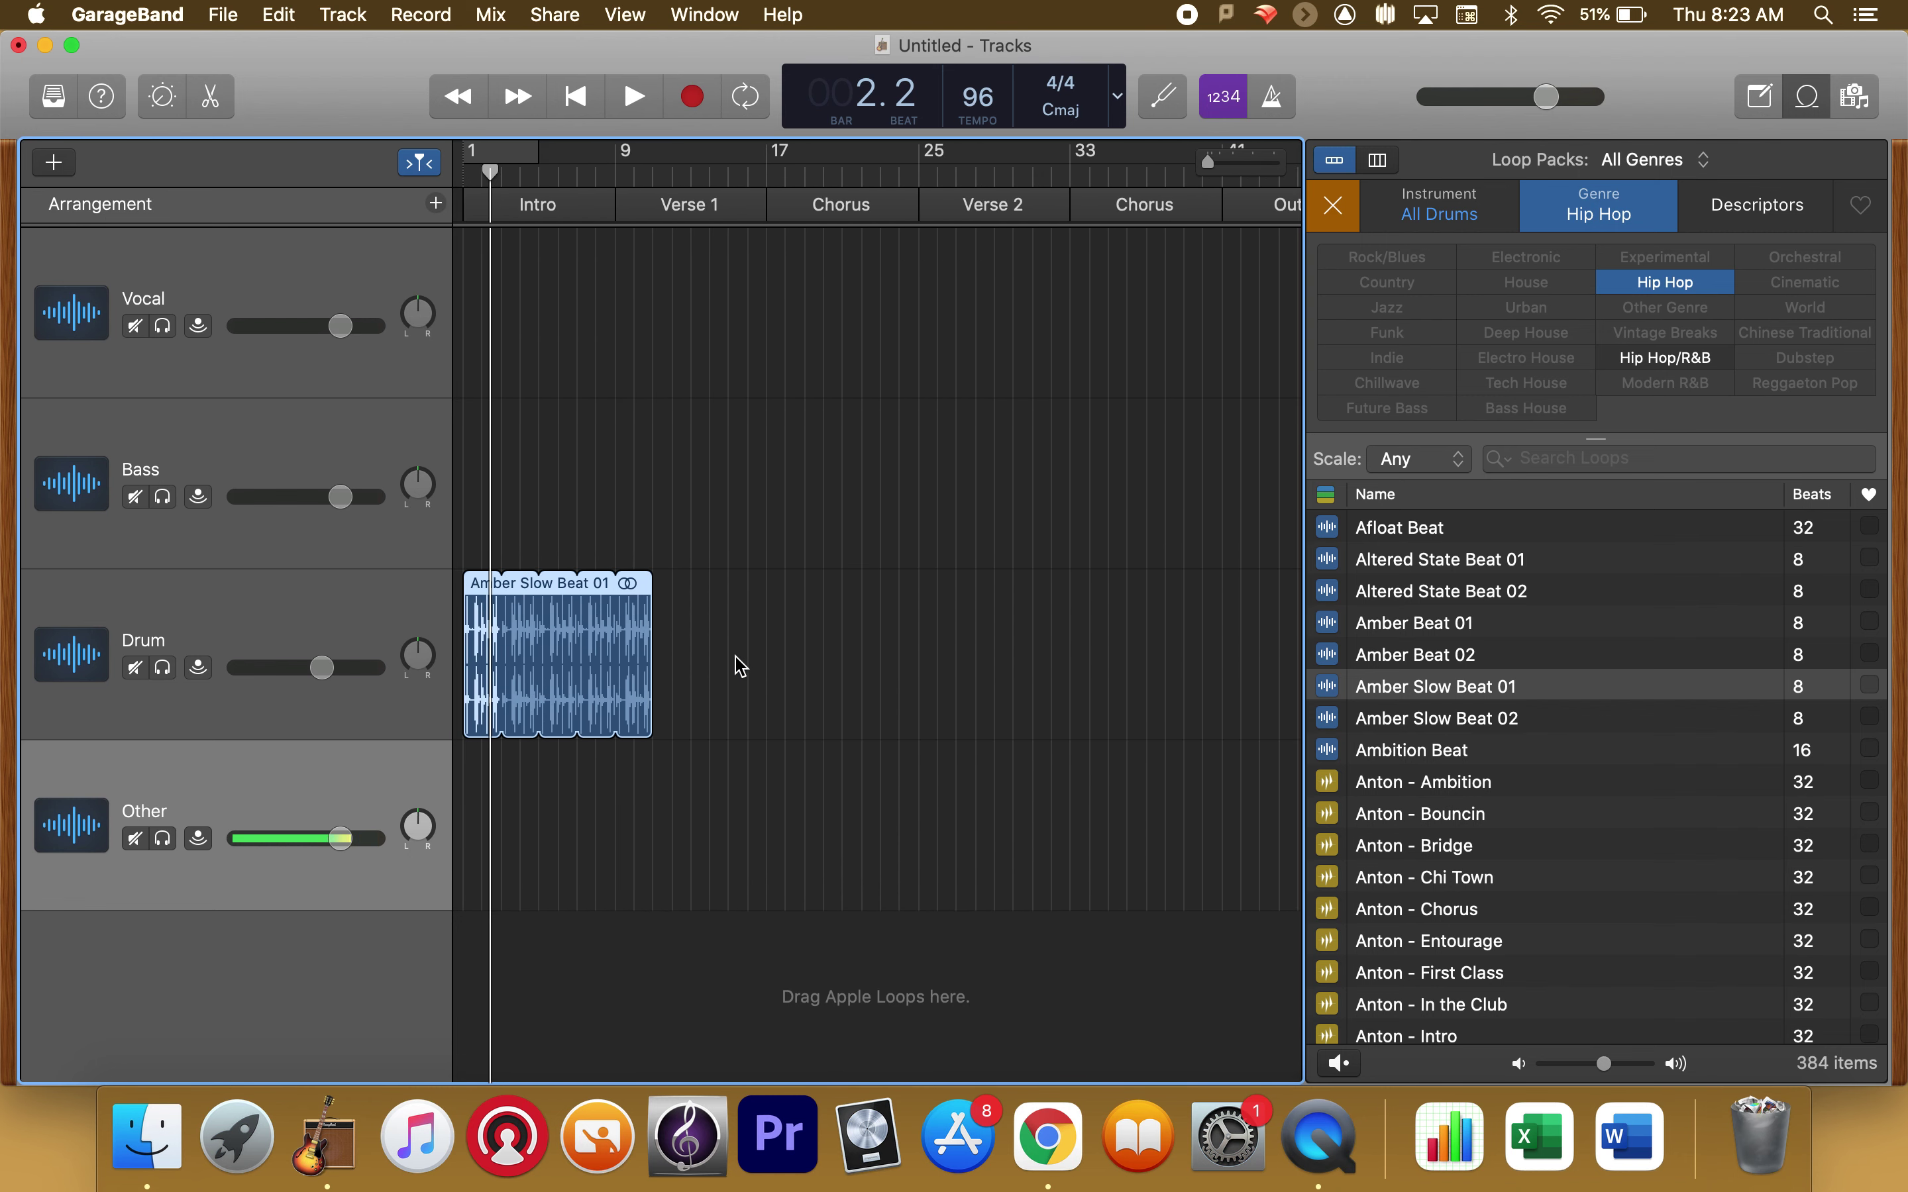
scroll(739, 666, up, 3)
drag(938, 609, 1265, 587)
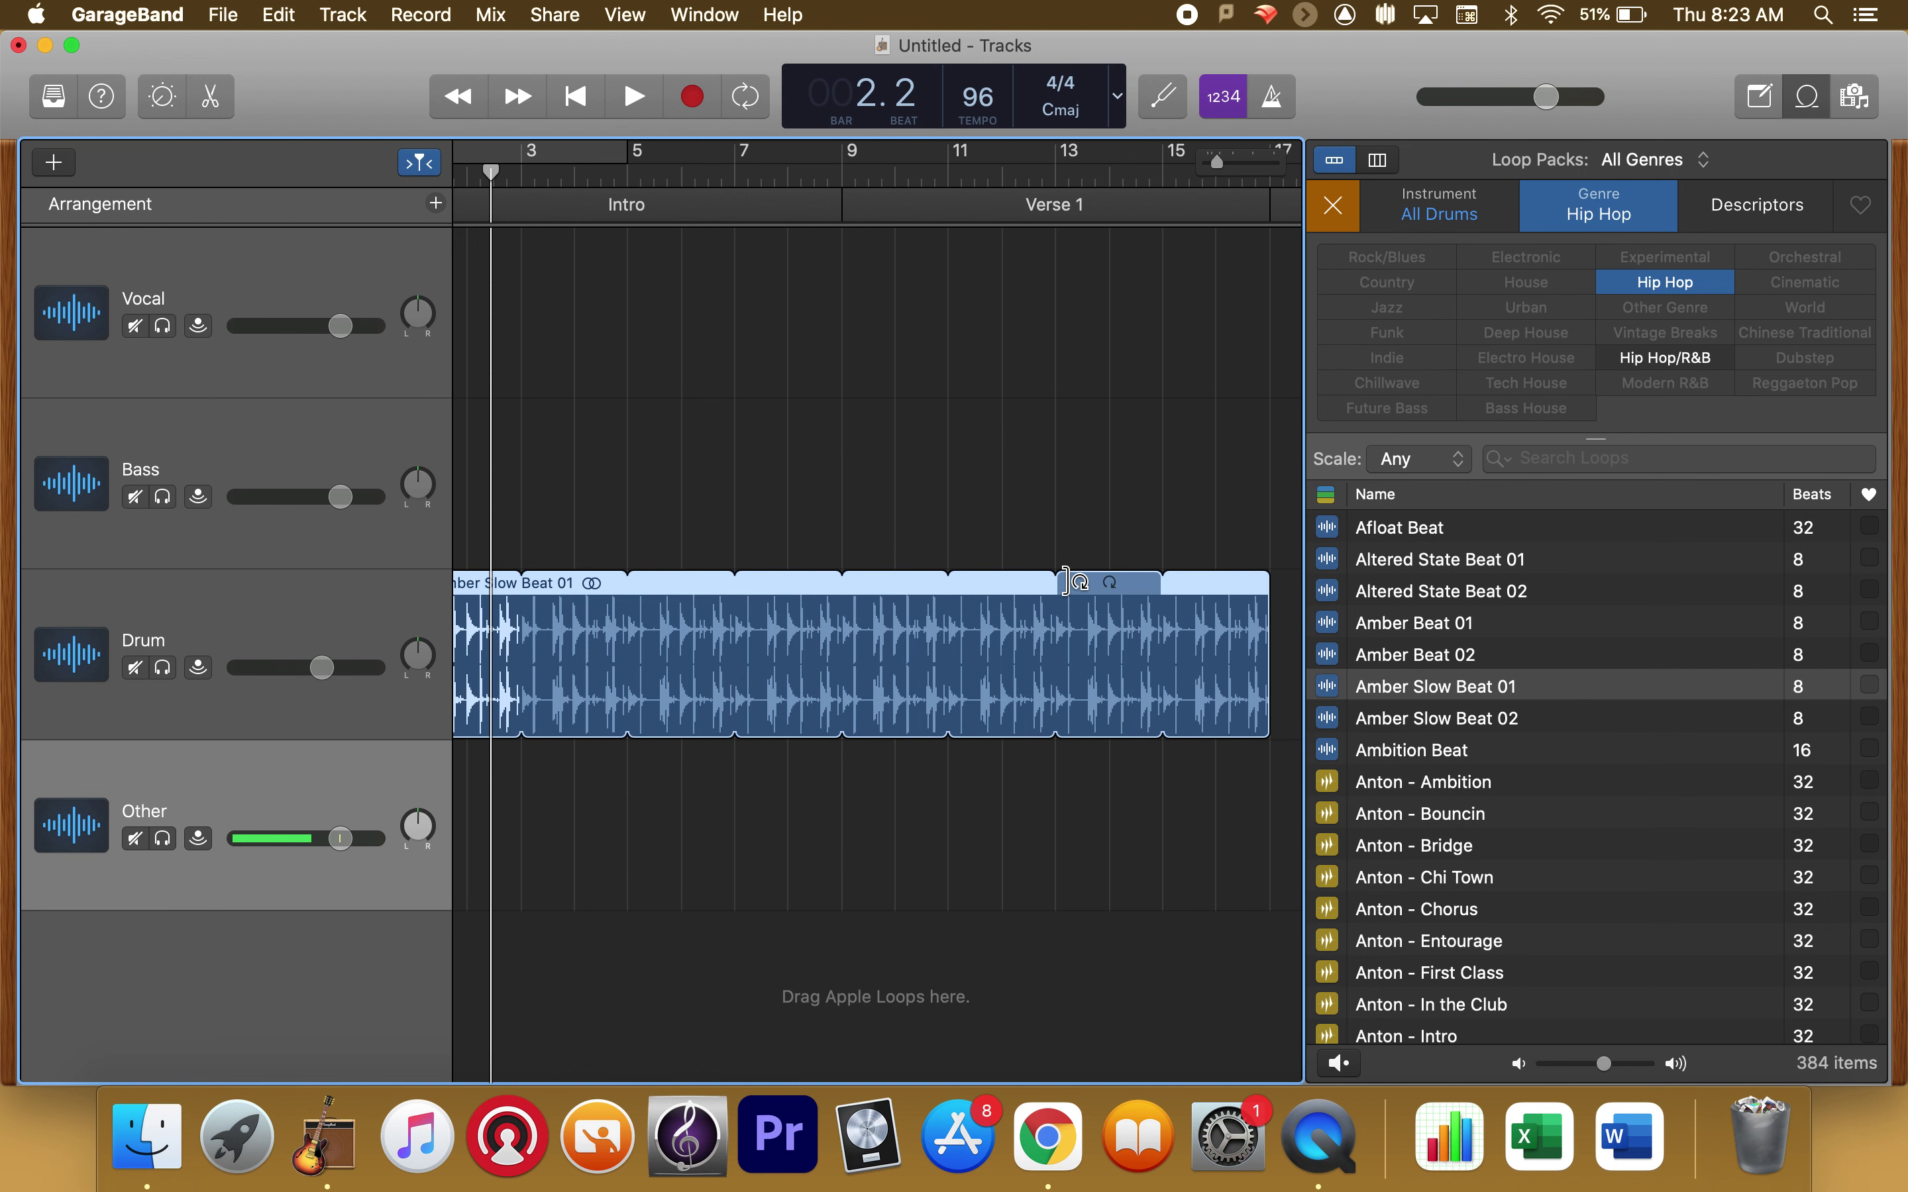
scroll(963, 515, left, 2)
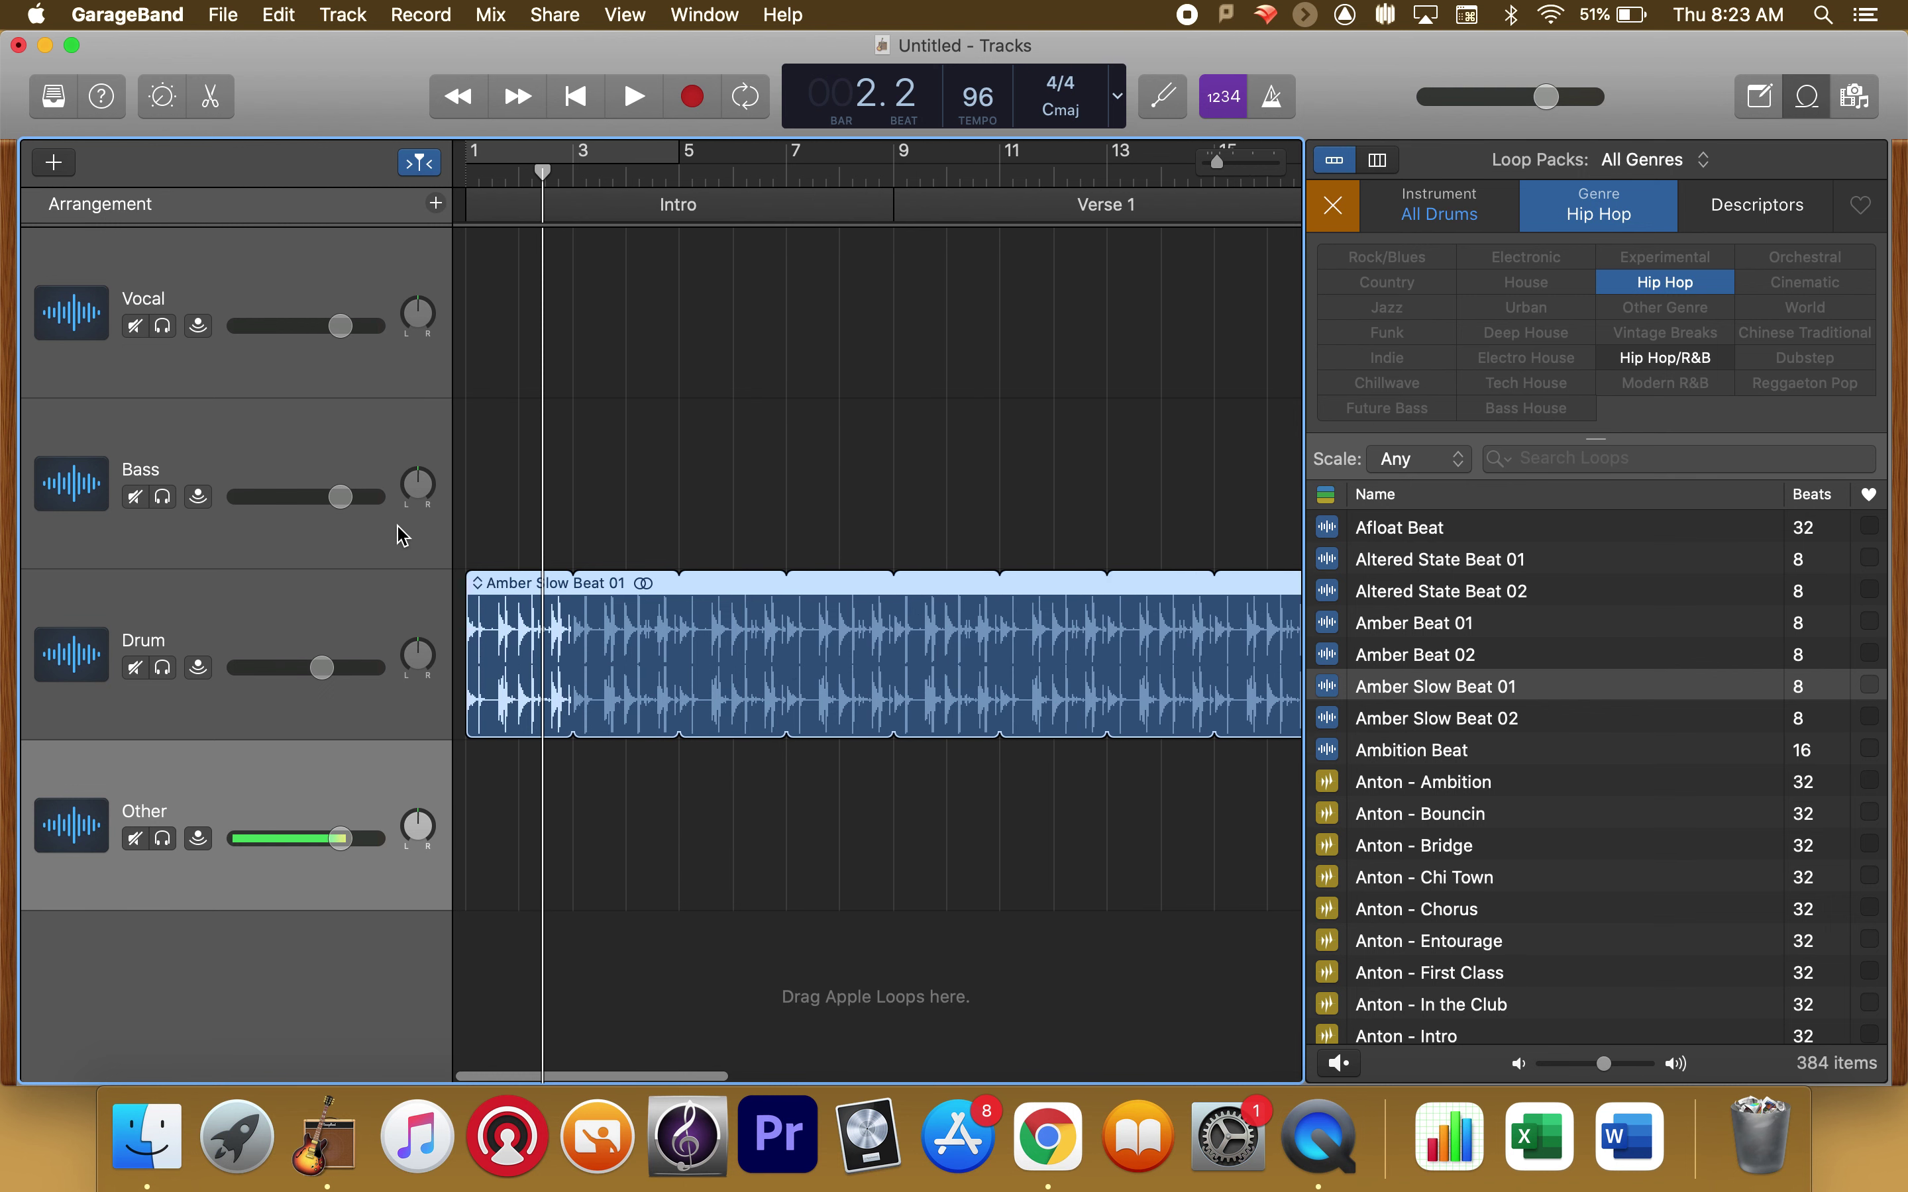
- Select the Bass track, clear the loop filters, and filter the loops by the Synthetic Bass instrument
click(357, 442)
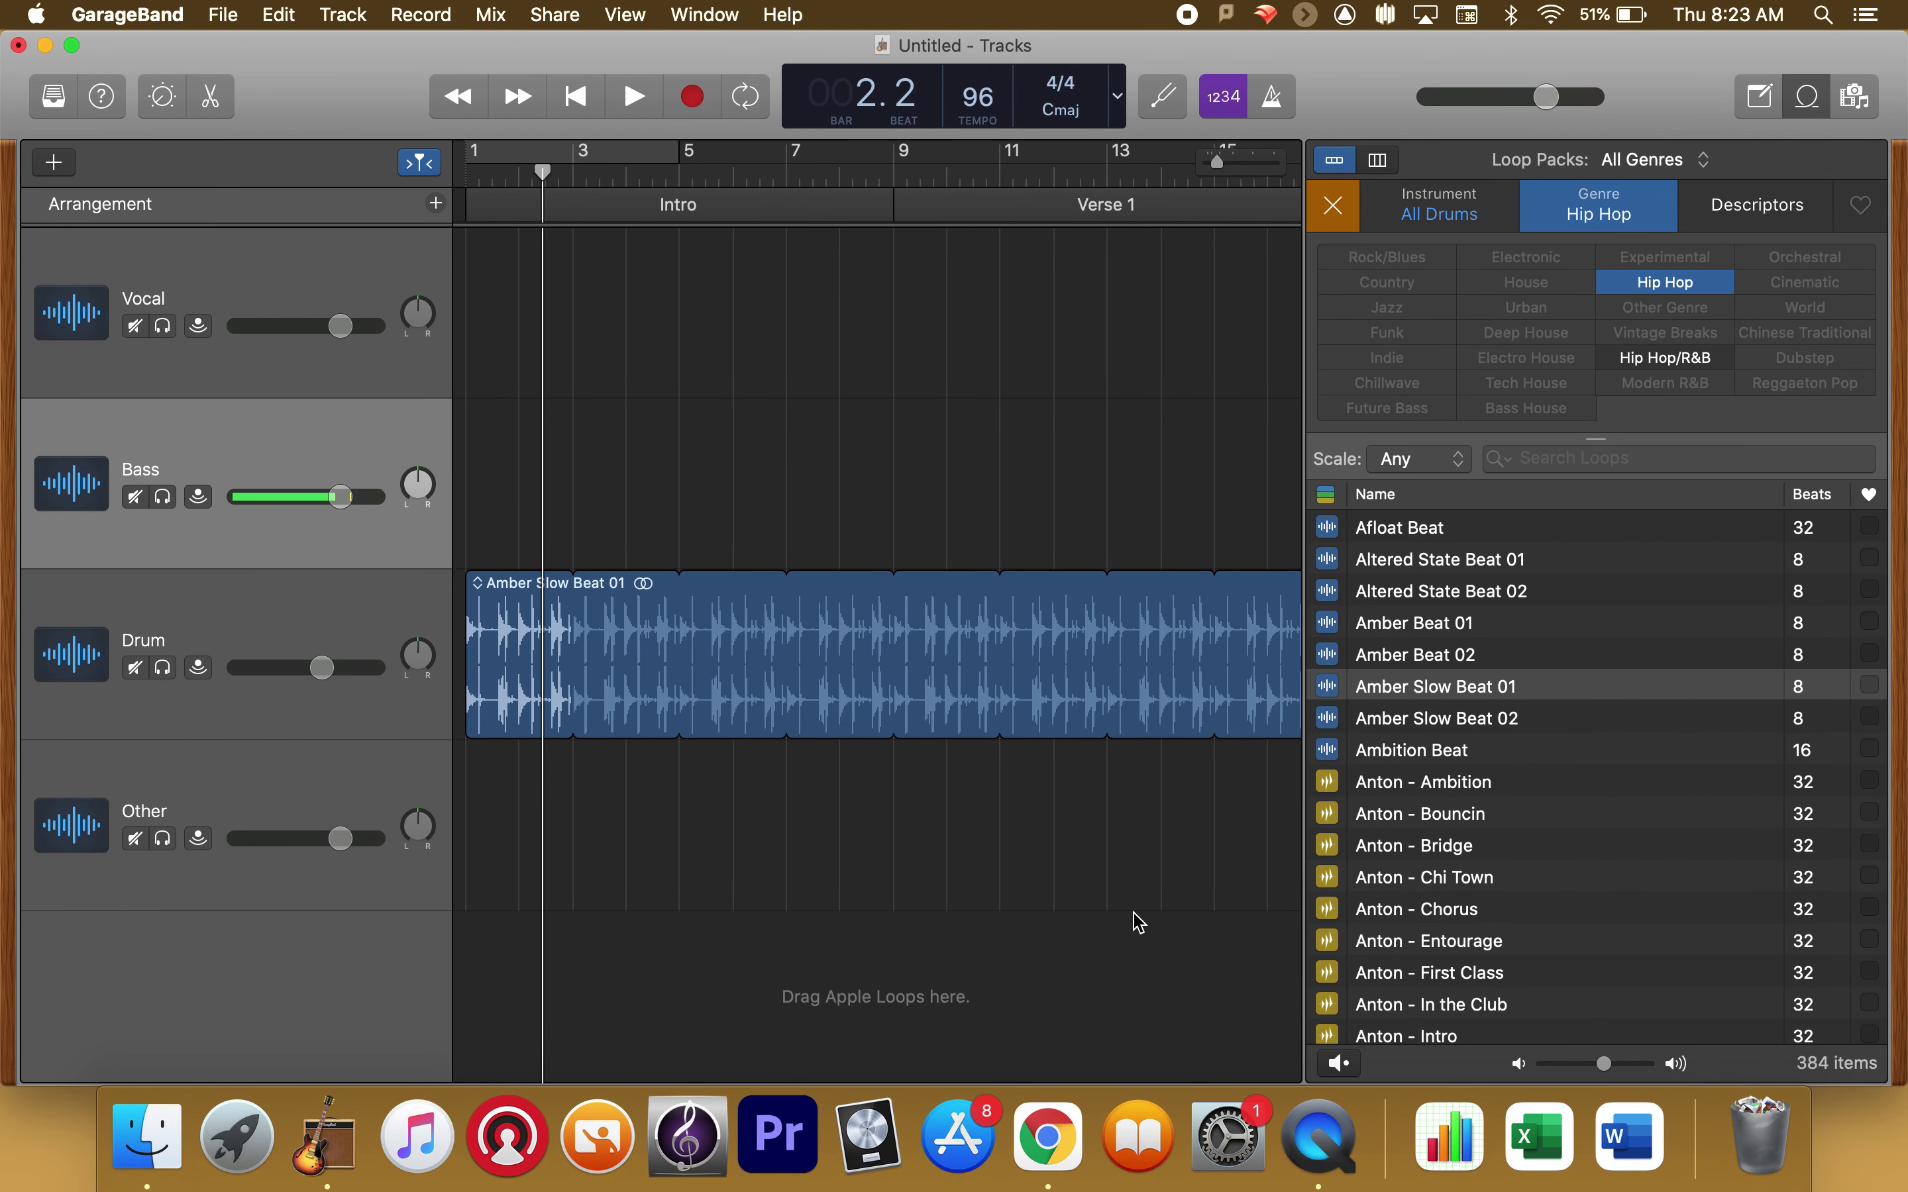
click(1141, 923)
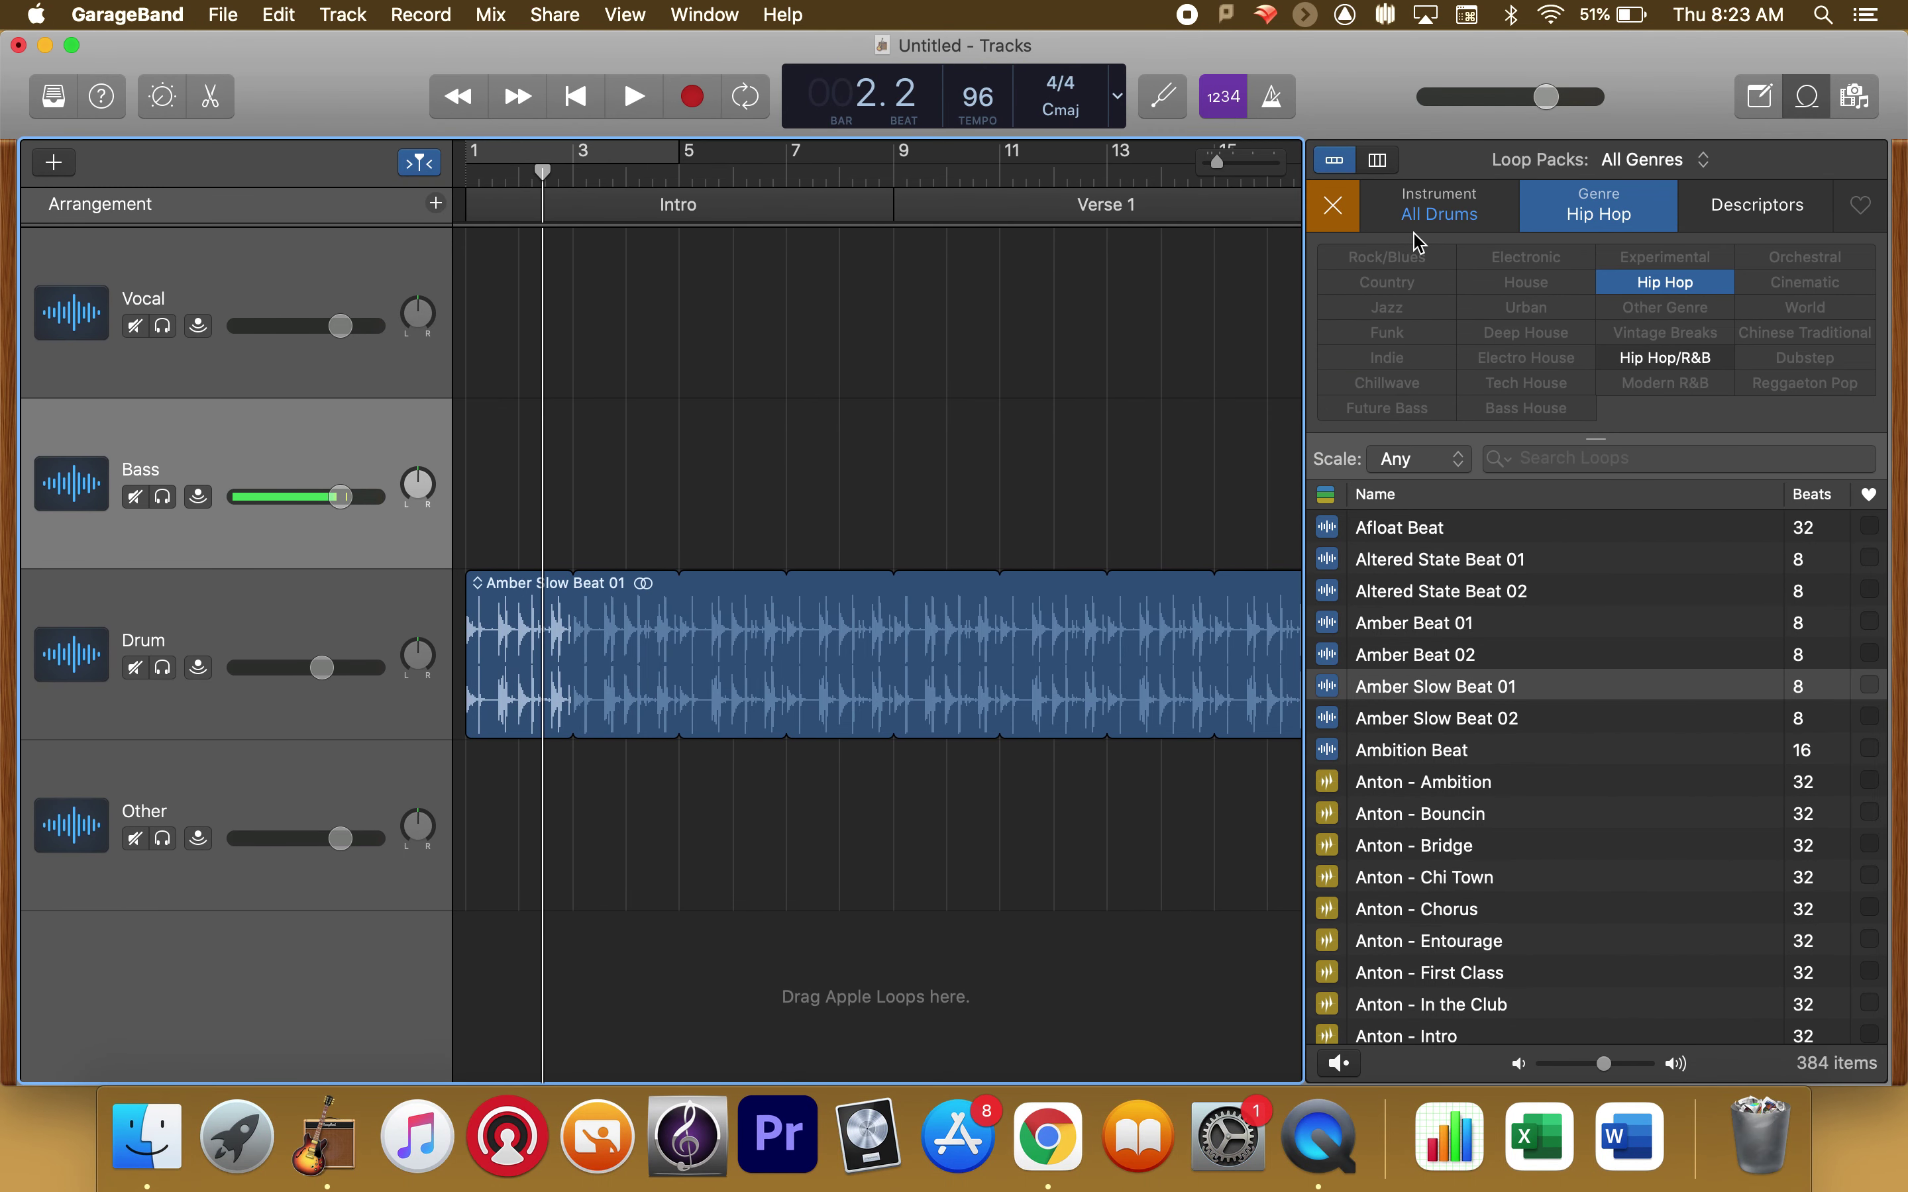
click(1338, 209)
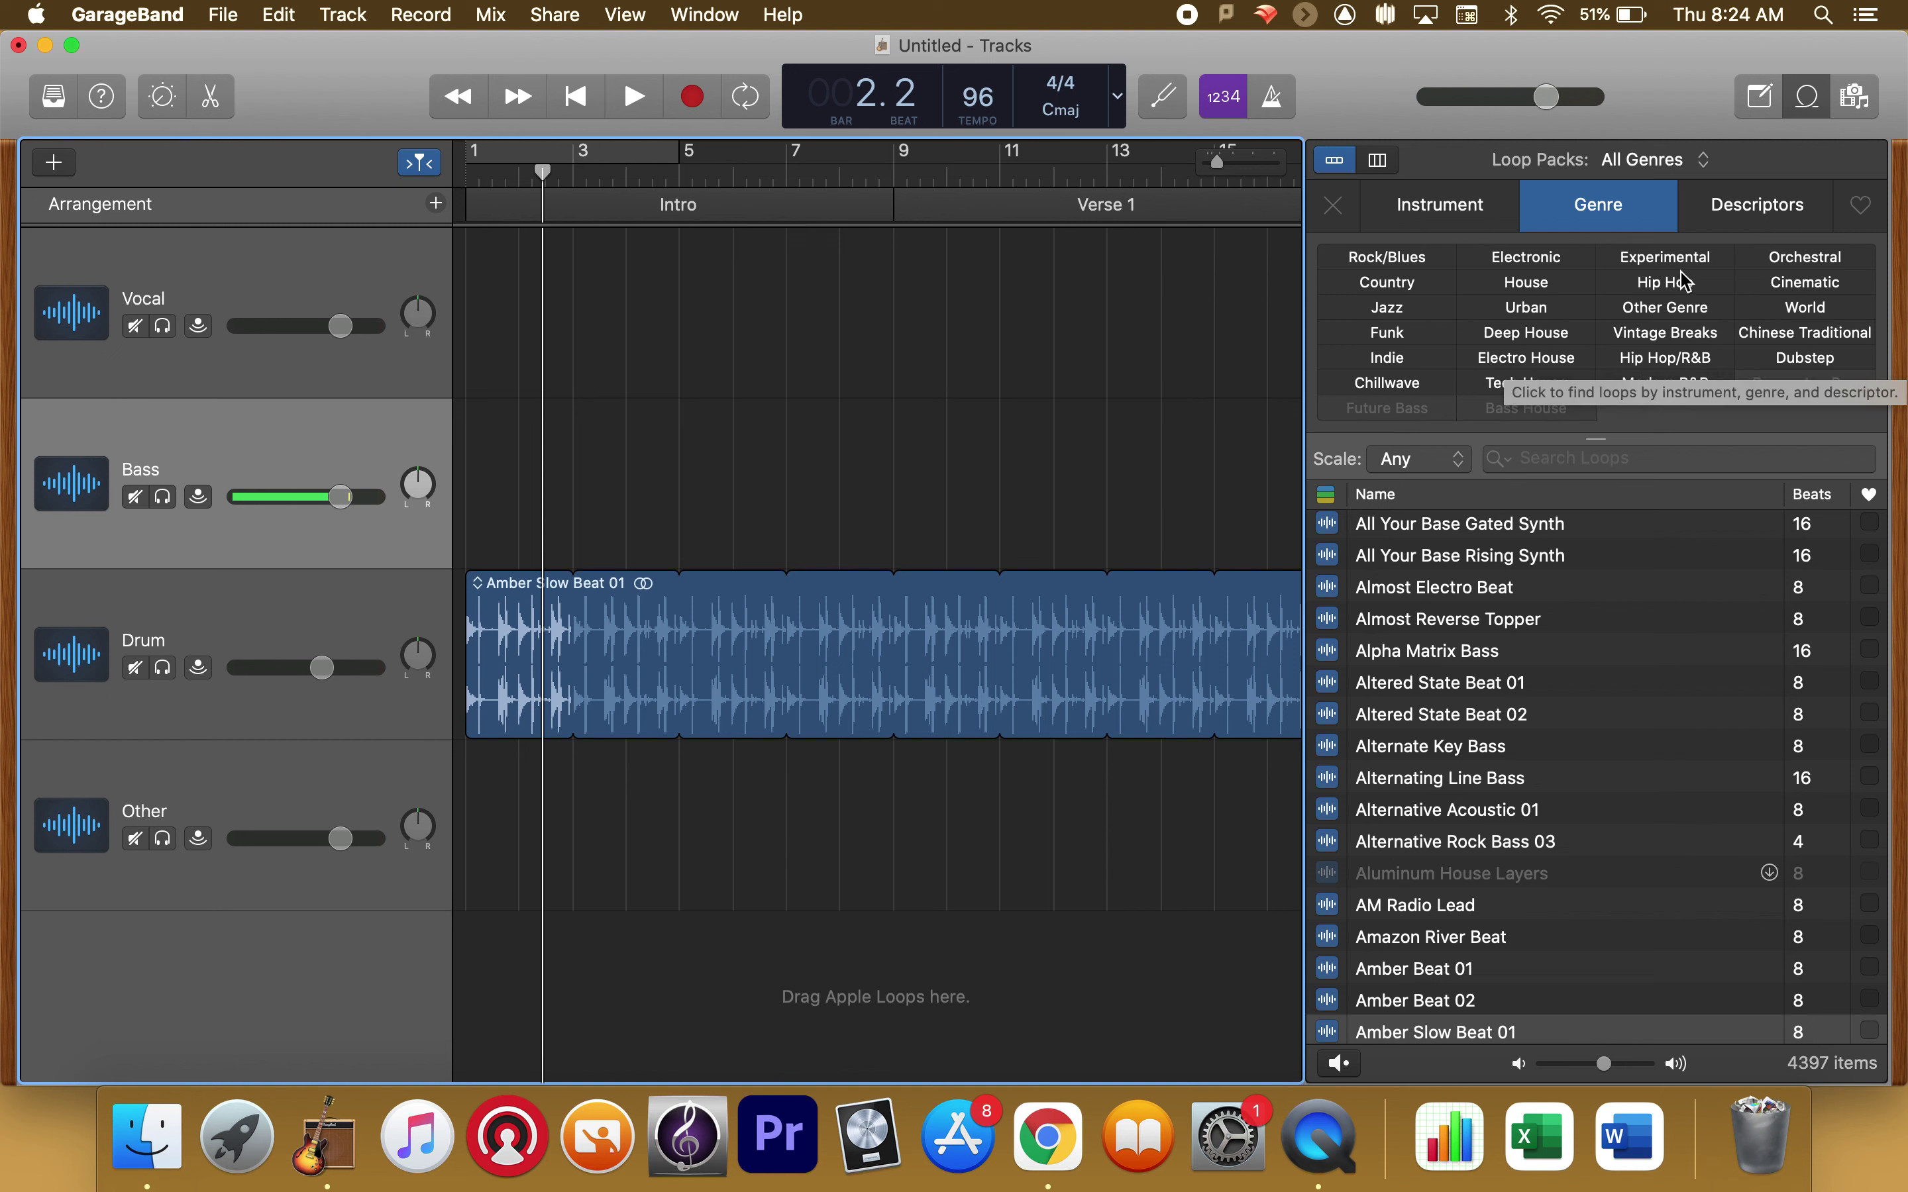
click(1472, 208)
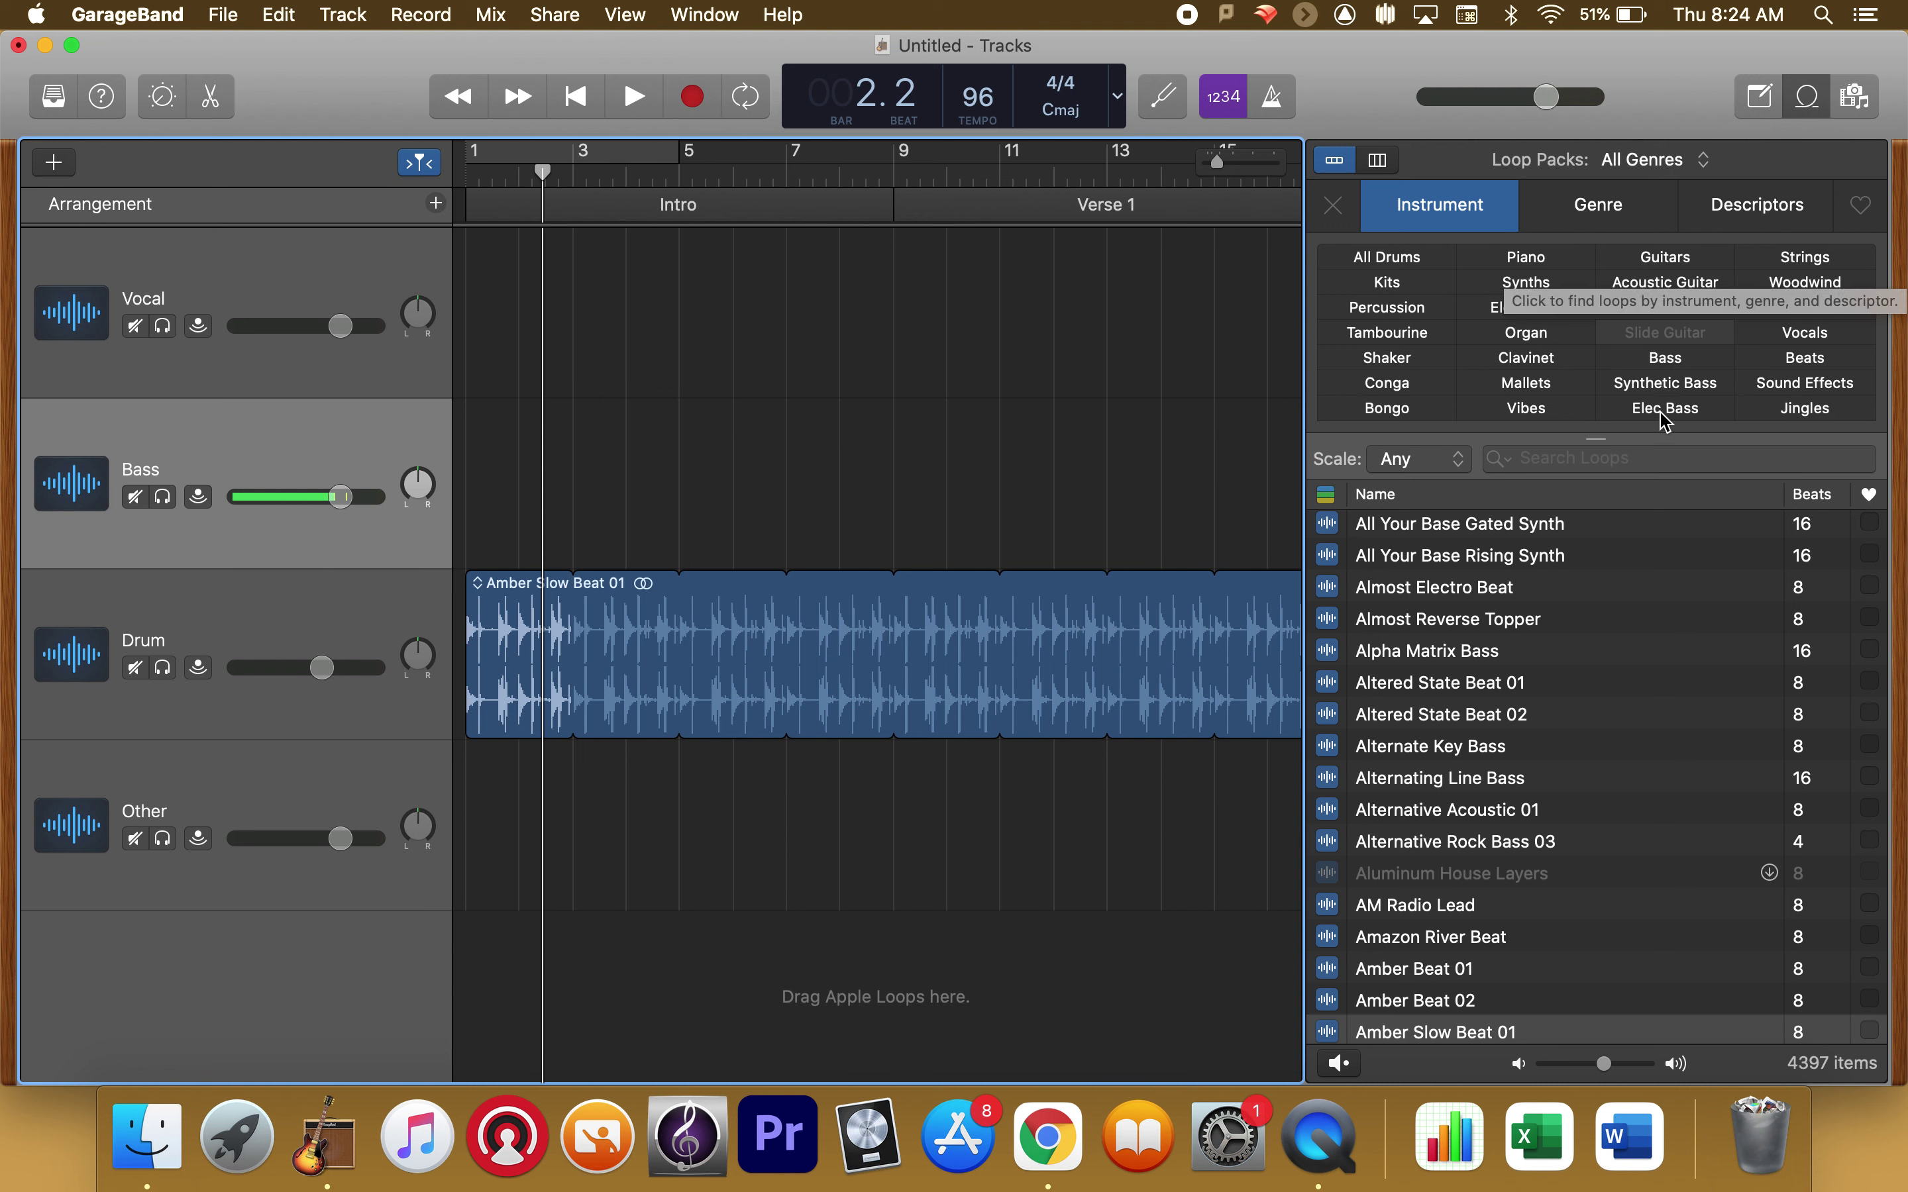
click(1692, 386)
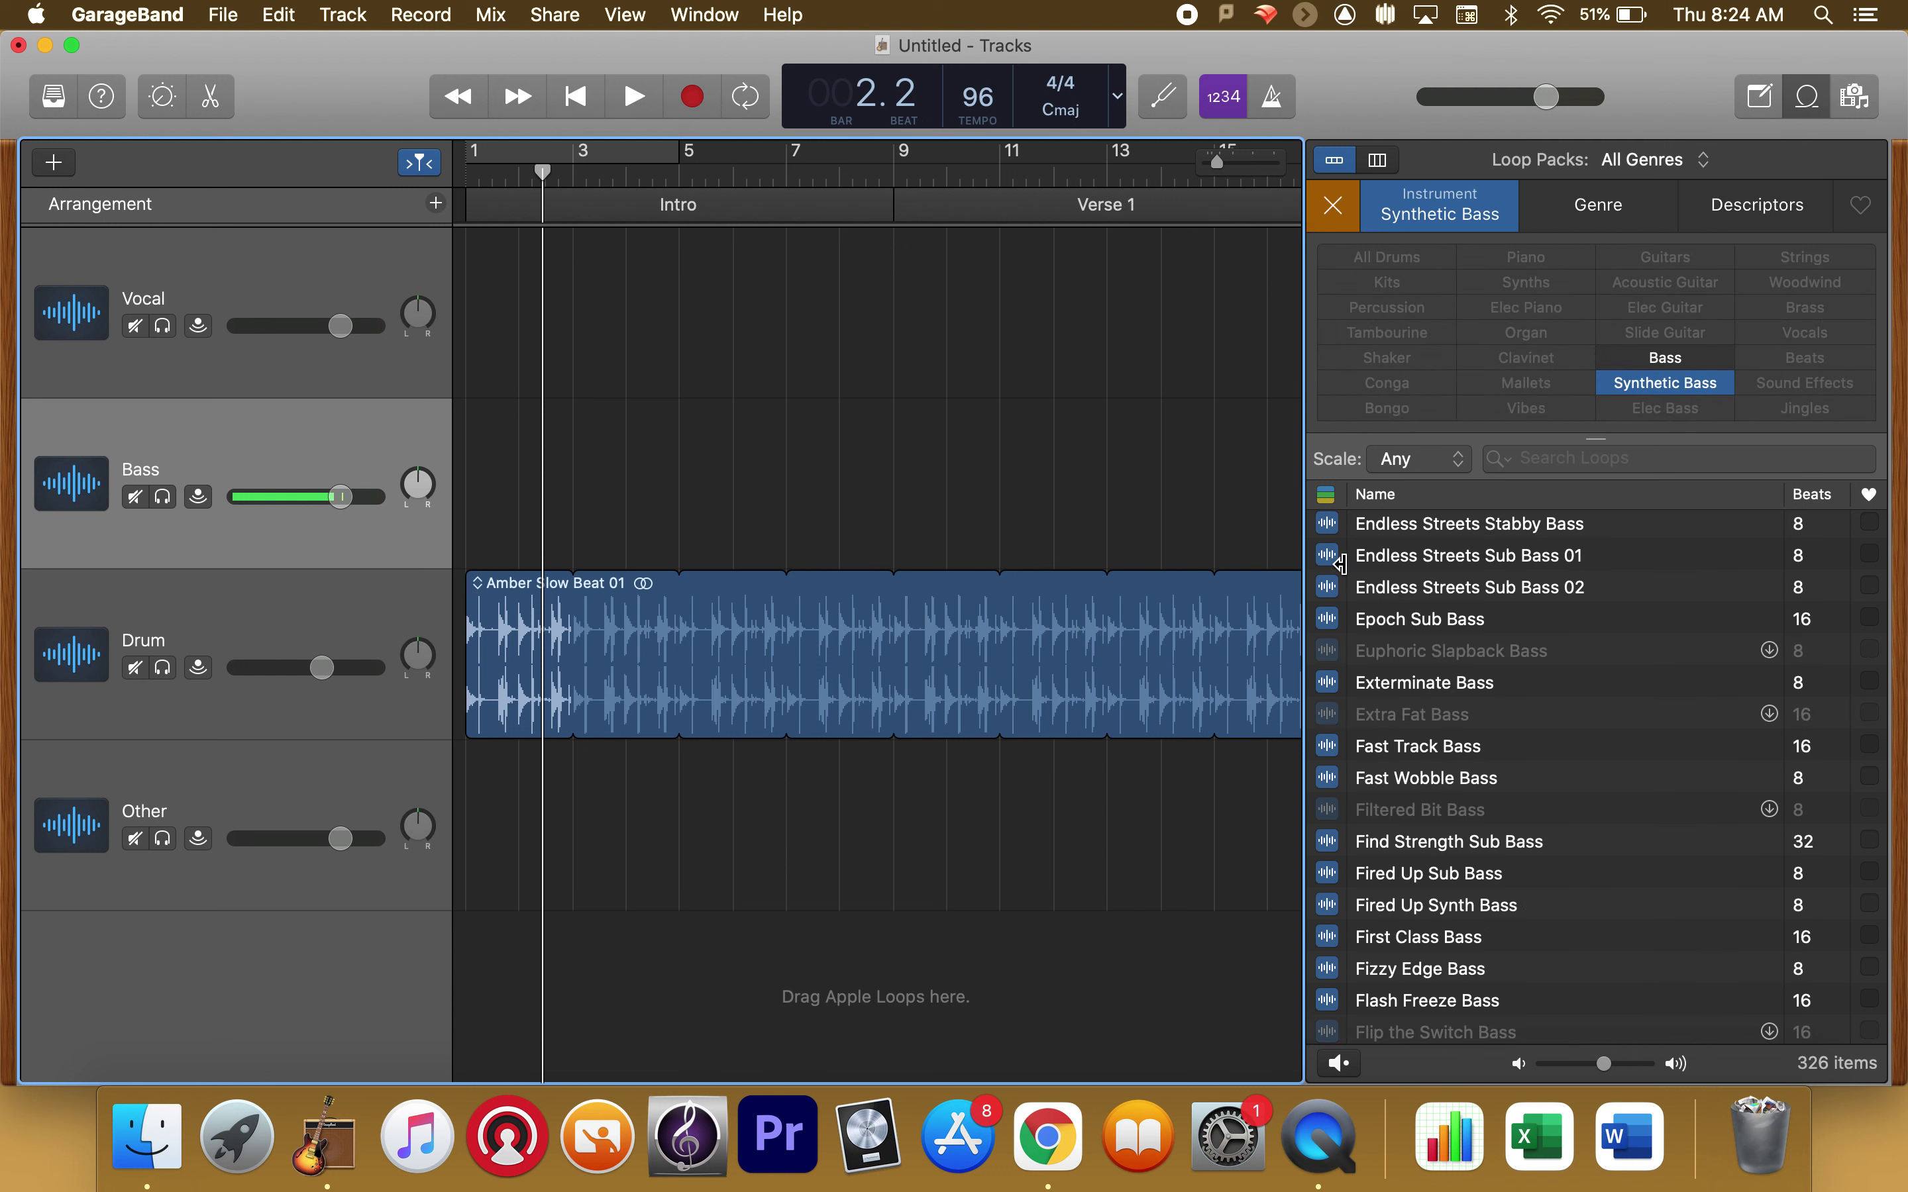
- Audition Endless Streets Stabby Bass and Fast Wobble Bass, and add Fast Wobble Bass to the Bass track at bar 3
click(1412, 529)
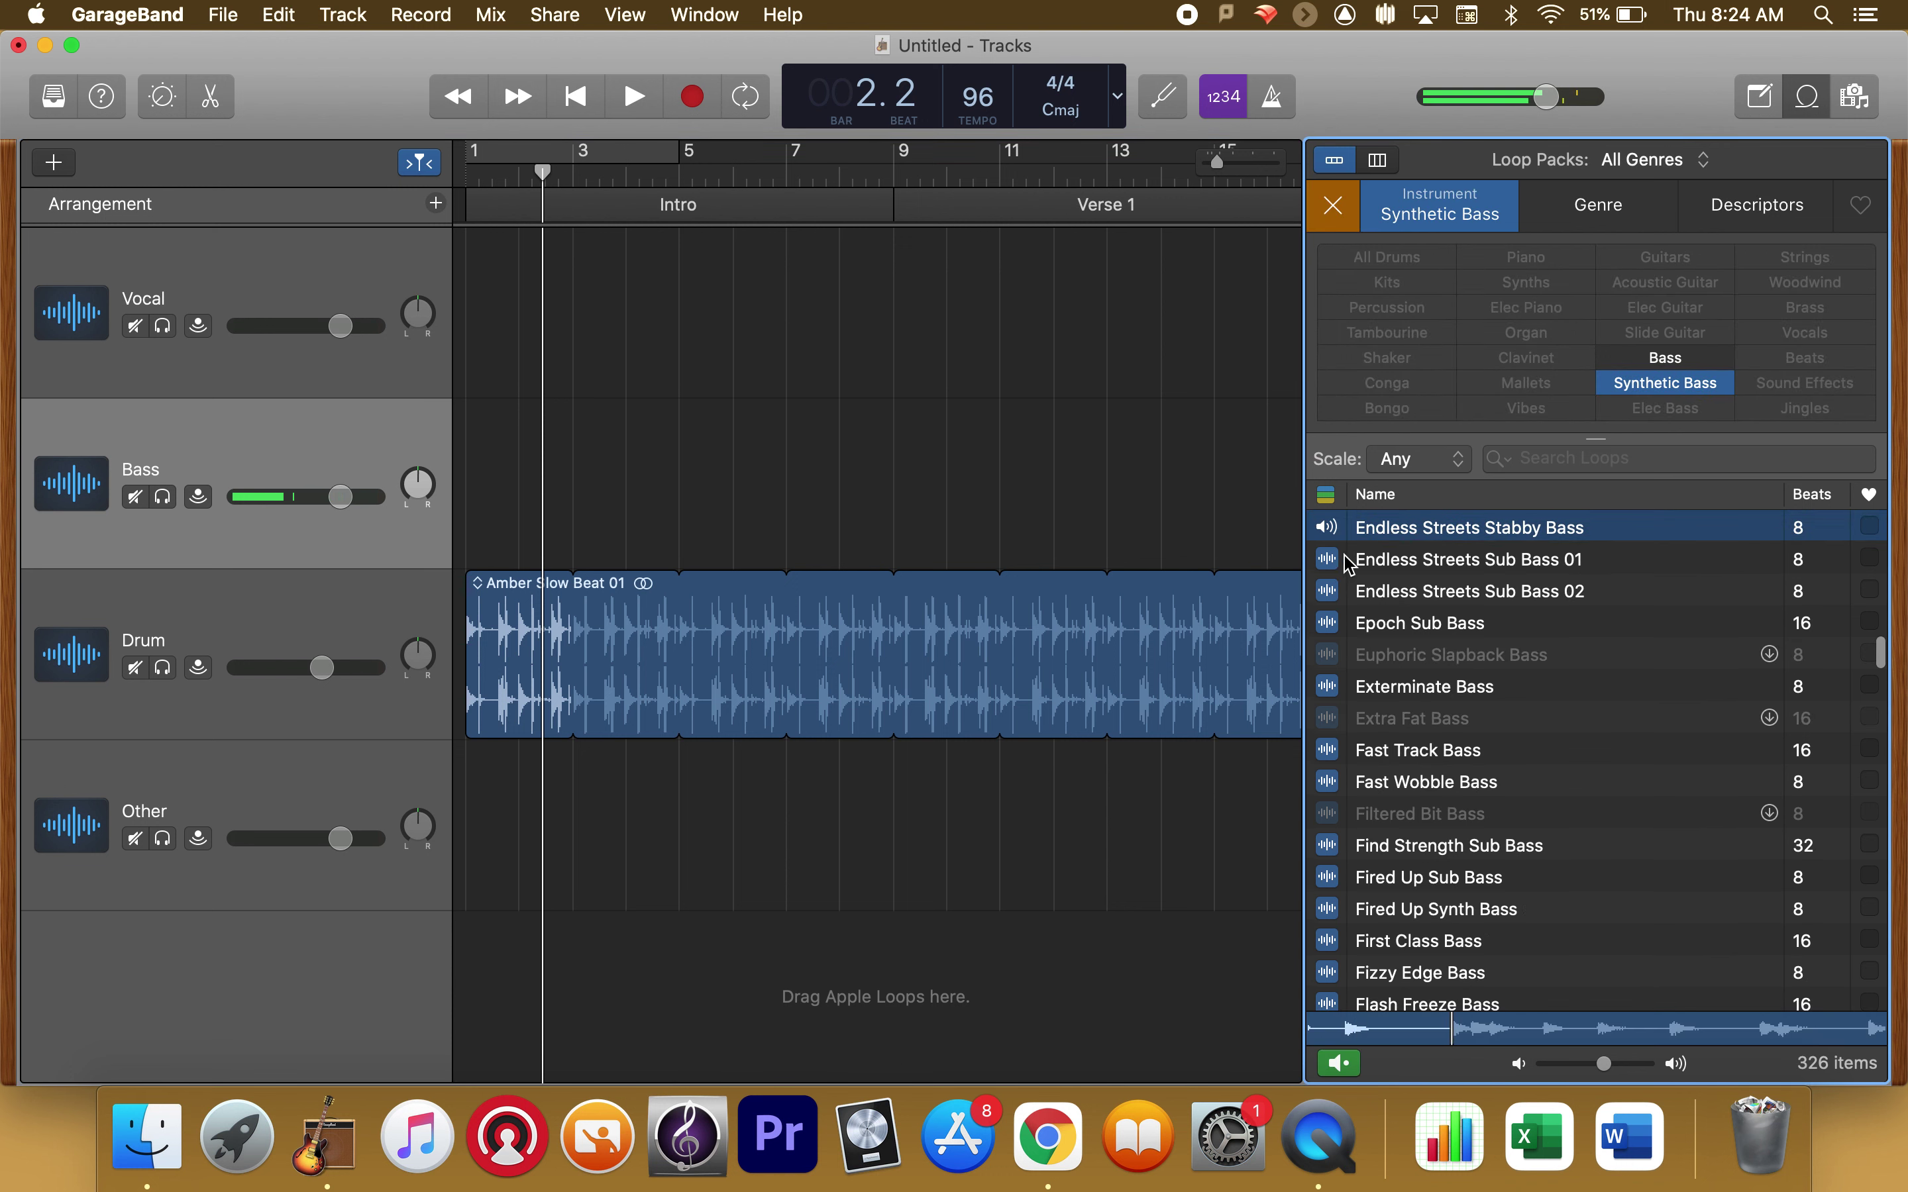
click(1431, 781)
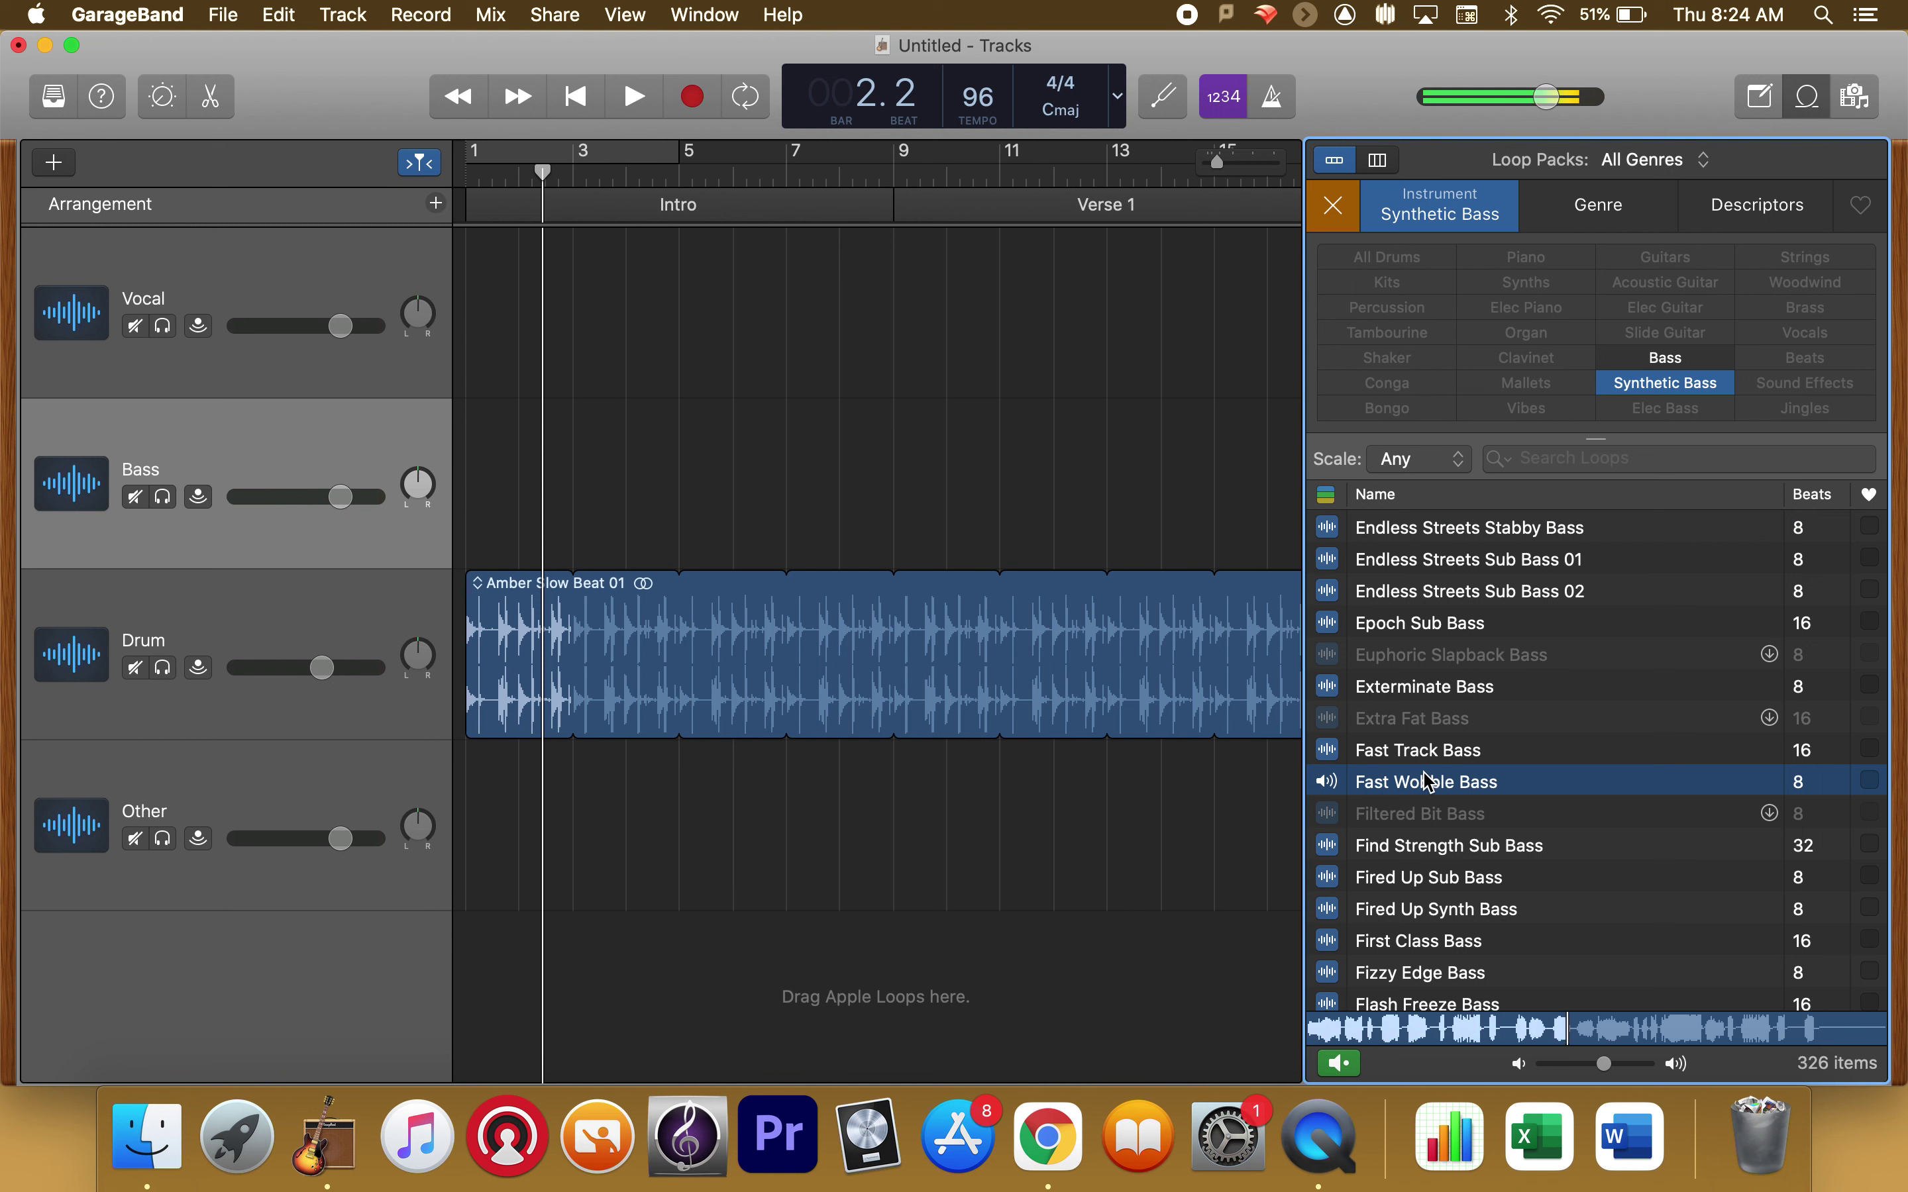
key(space)
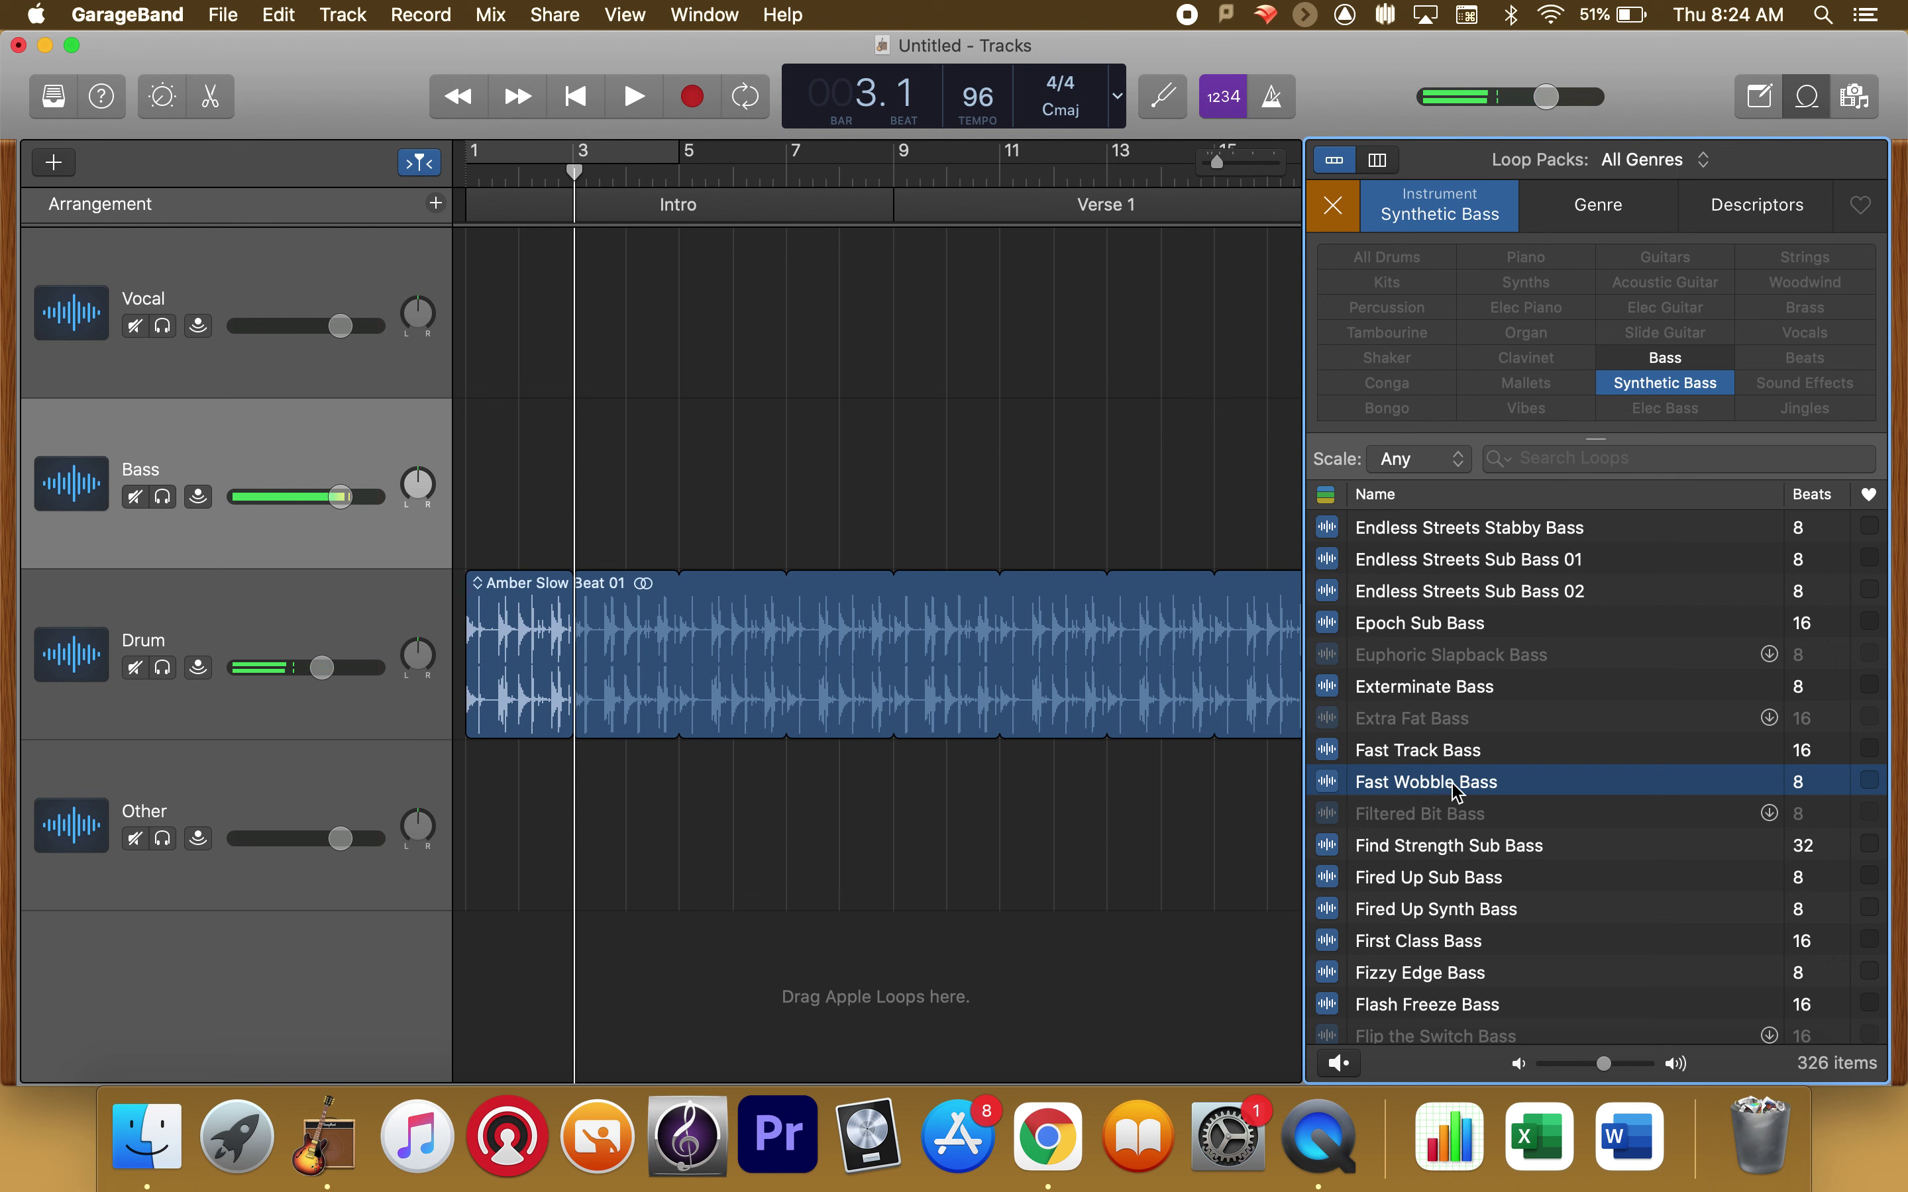
drag(1458, 790, 575, 502)
- Loop the Fast Wobble Bass region on the Bass track out to bar 49, at the end of the Outro
scroll(578, 500, up, 5)
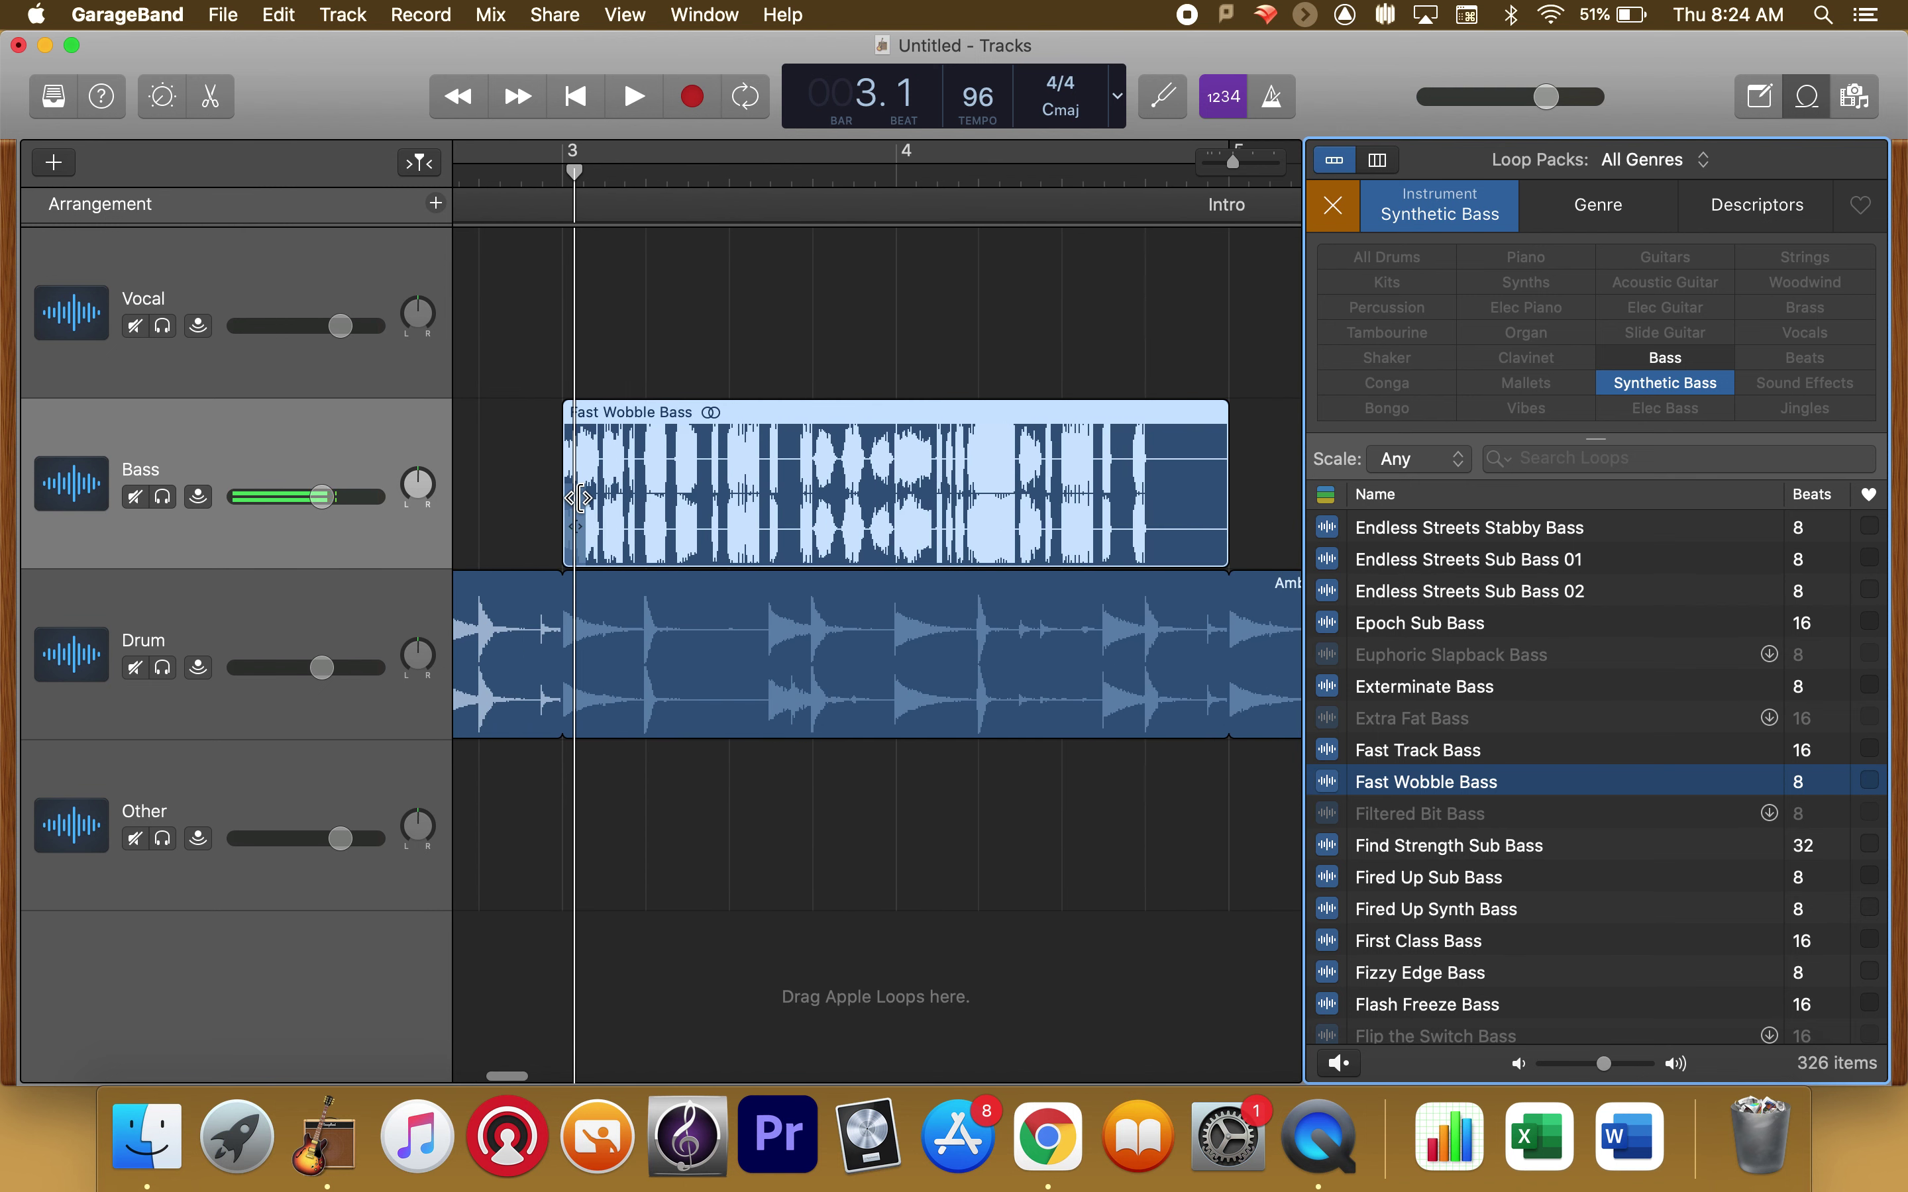
scroll(579, 498, down, 5)
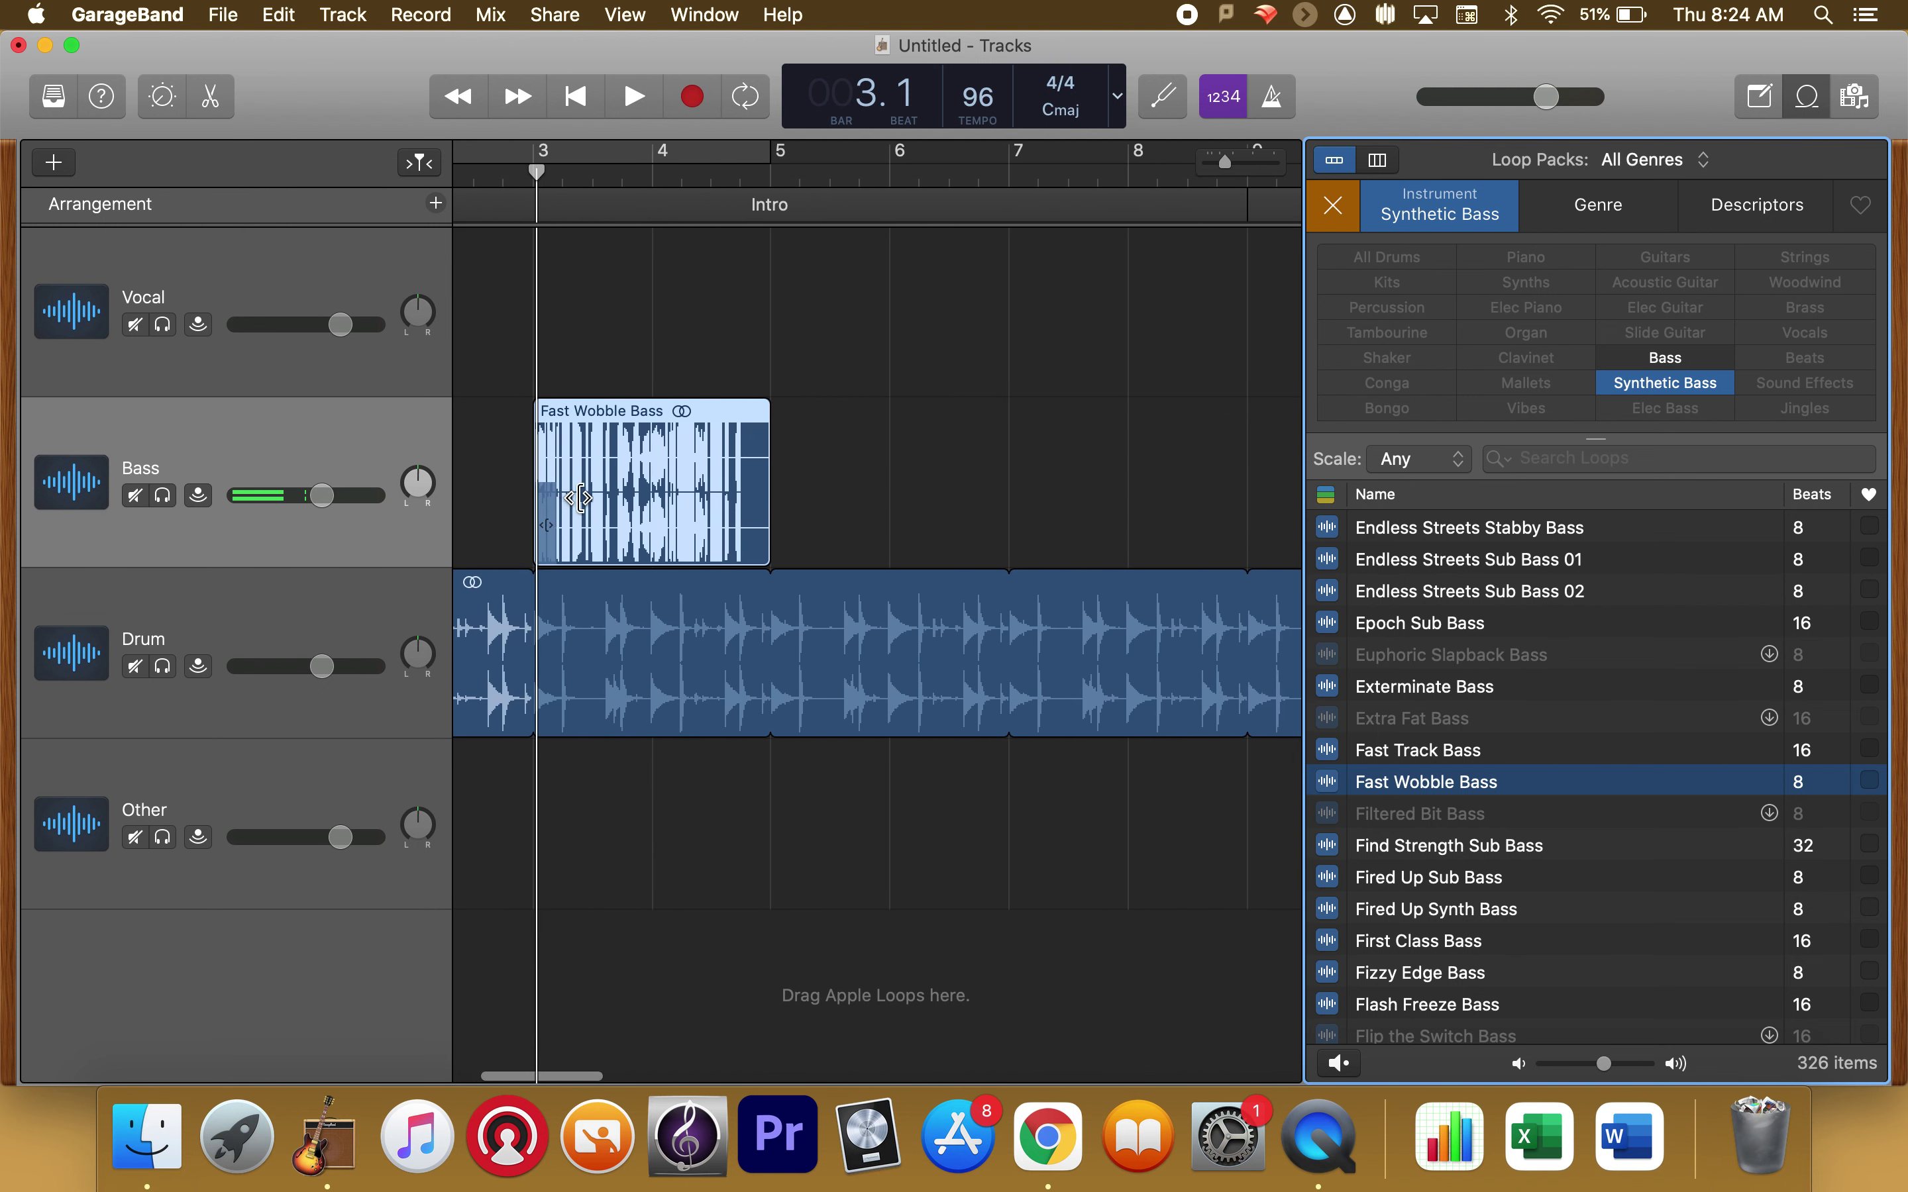
scroll(580, 498, right, 3)
drag(643, 413, 1350, 430)
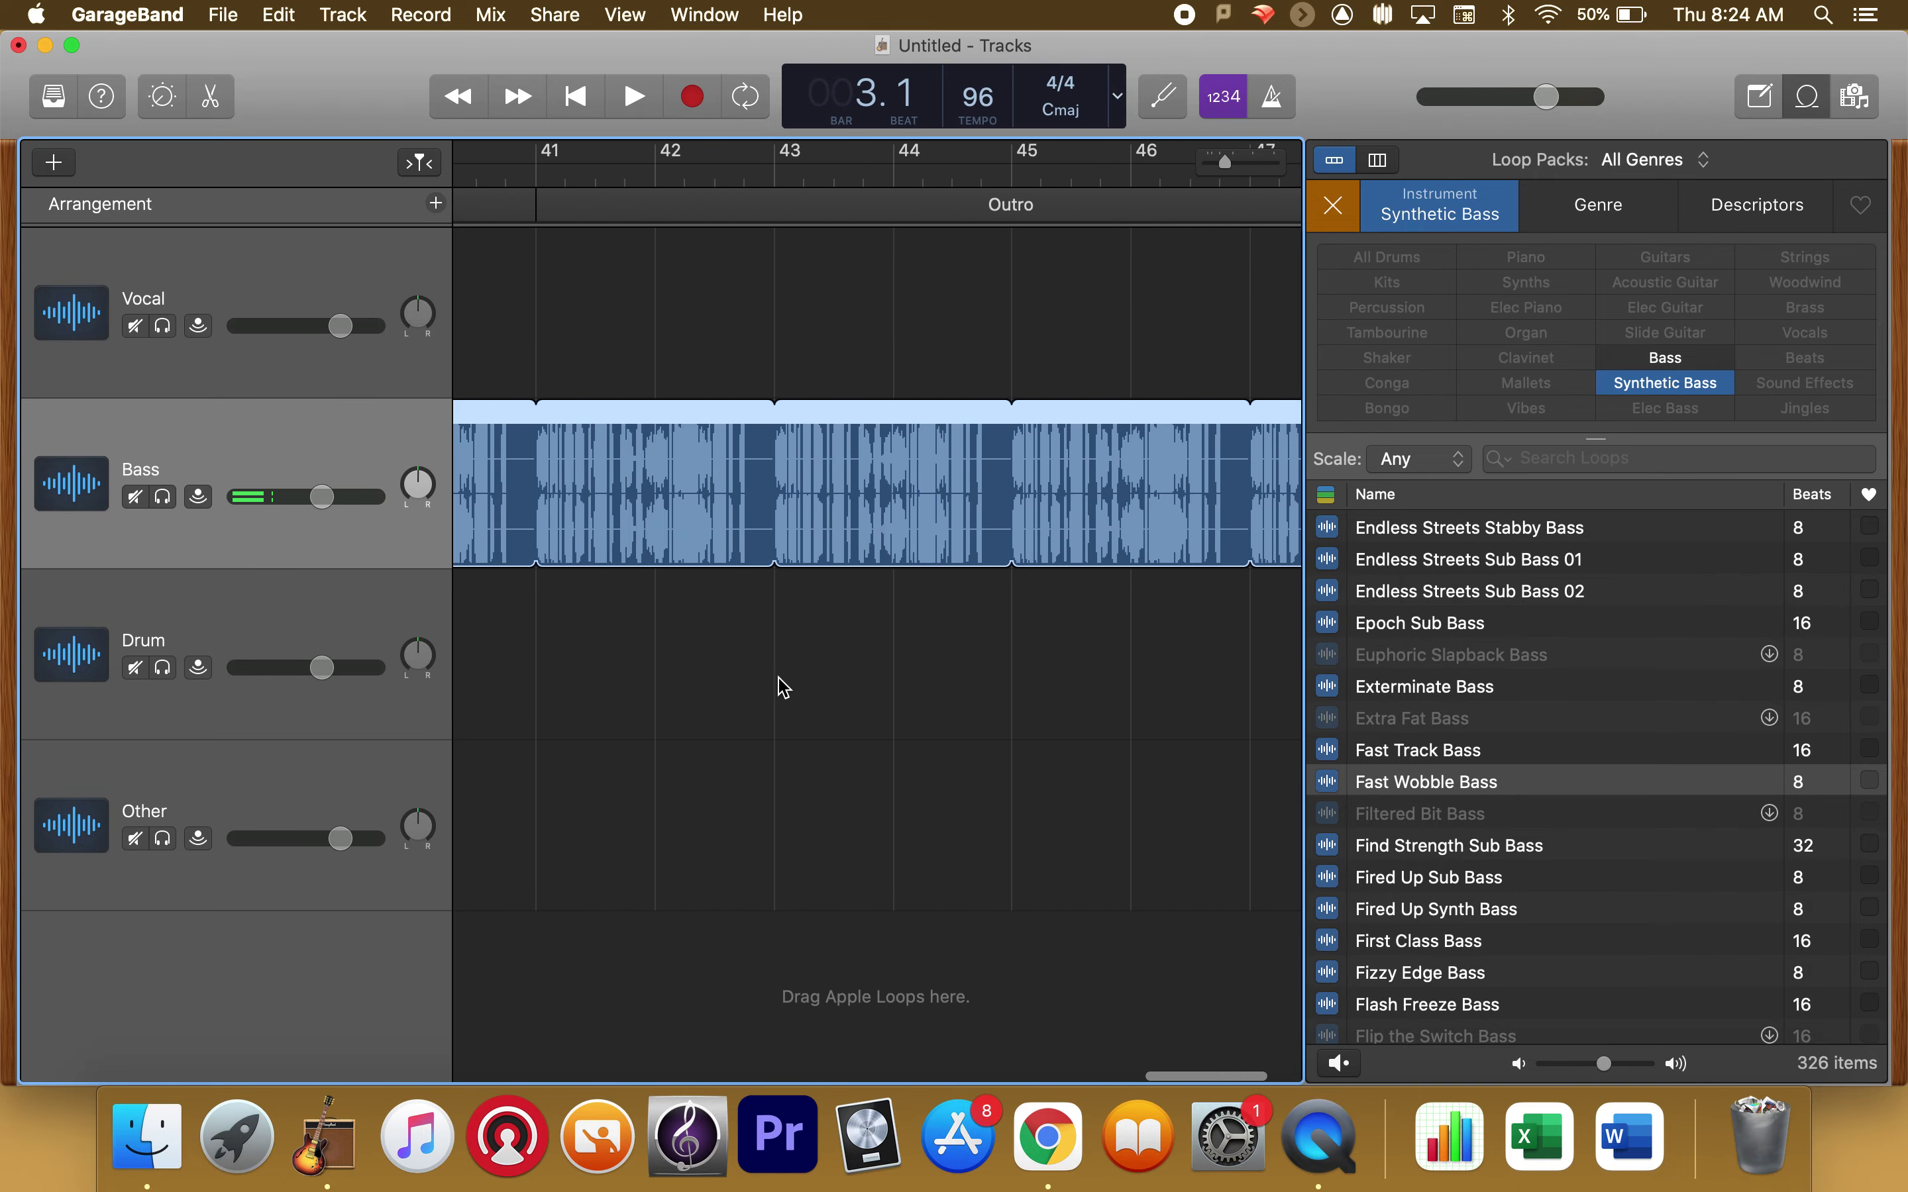
- Extend the looped Amber Slow Beat 01 region on the Drum track to bar 45, midway through the Outro
scroll(784, 688, left, 15)
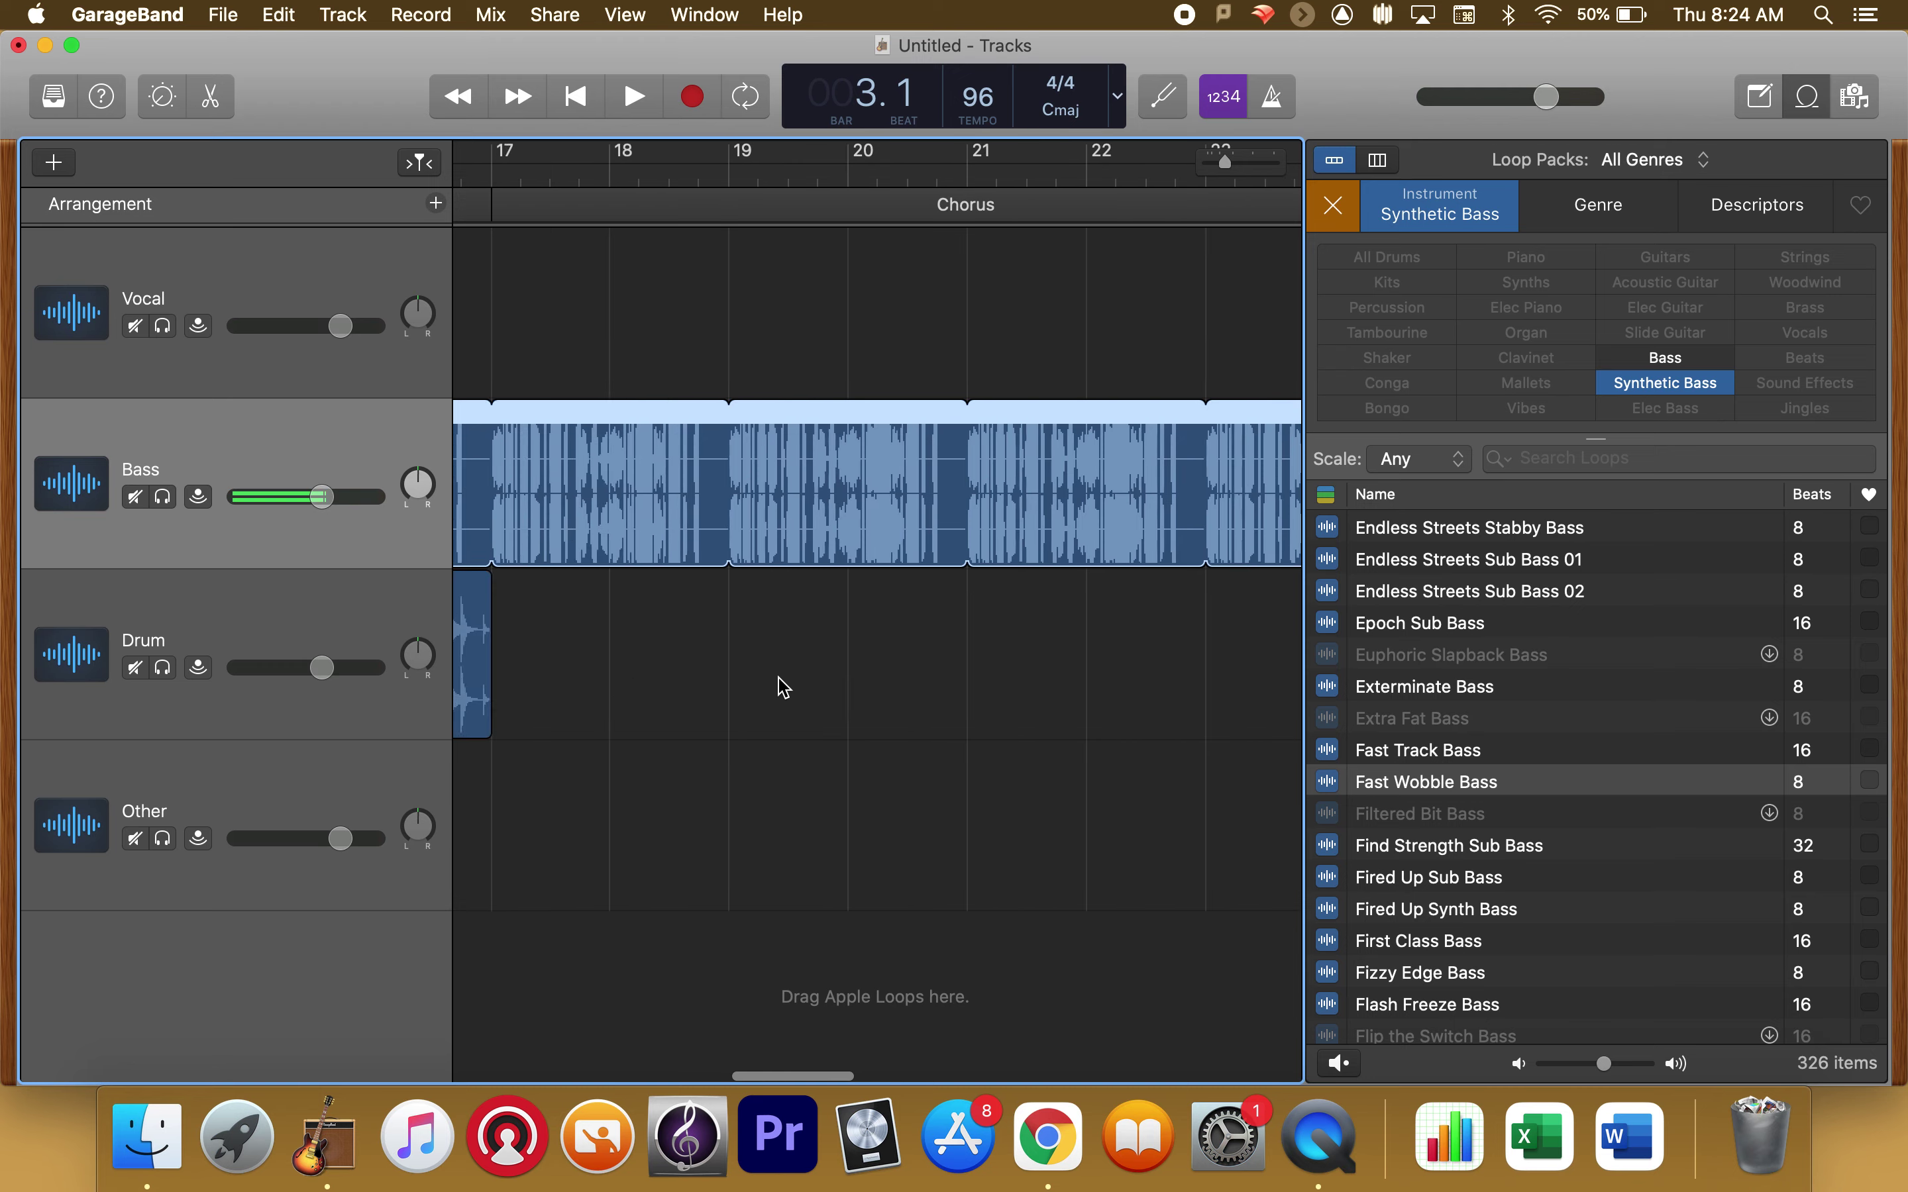
scroll(784, 688, left, 3)
drag(623, 605, 796, 600)
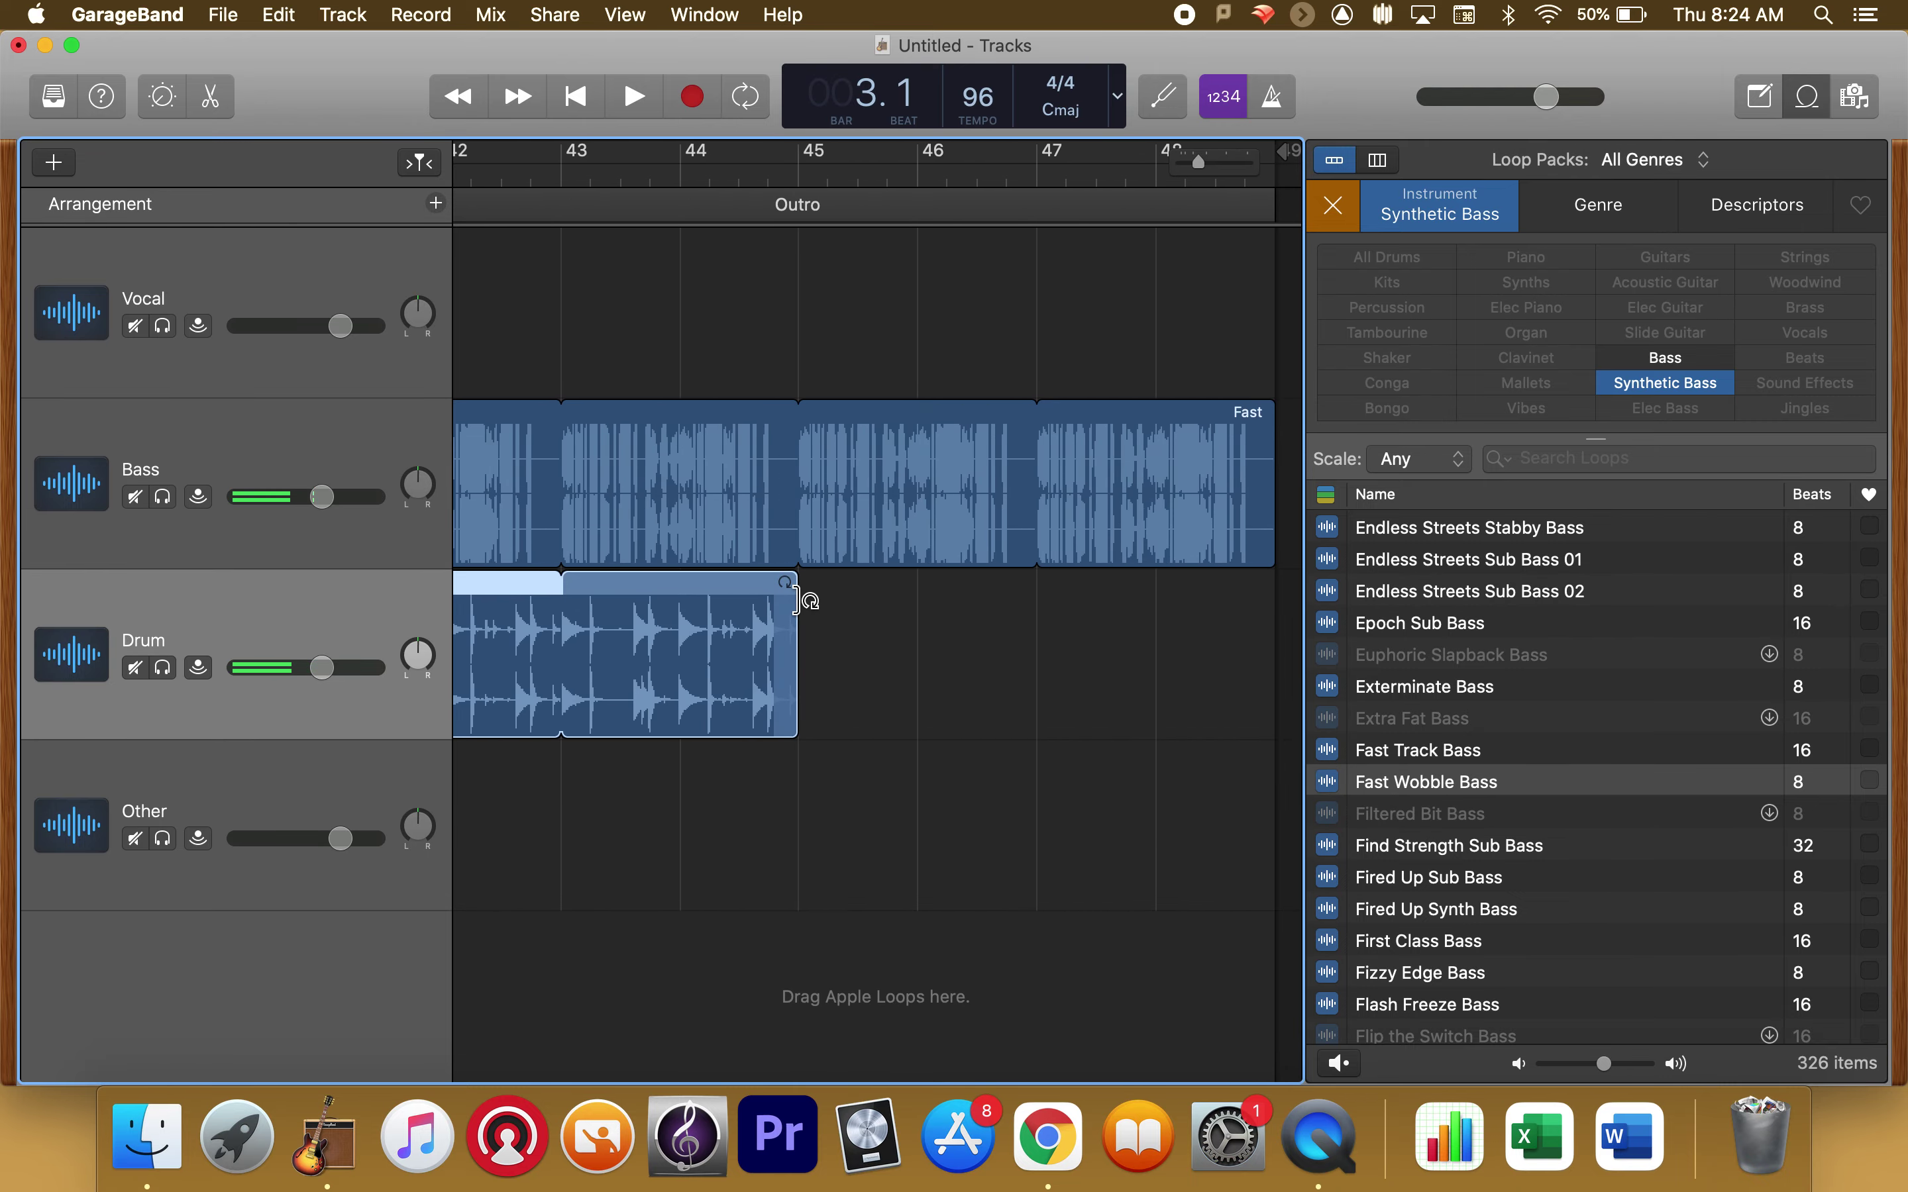
- Place the playhead at bar 17 and replace the Synthetic Bass loop filter with the Hip Hop/R&B and Hip Hop genres
scroll(798, 600, down, 10)
scroll(797, 608, left, 10)
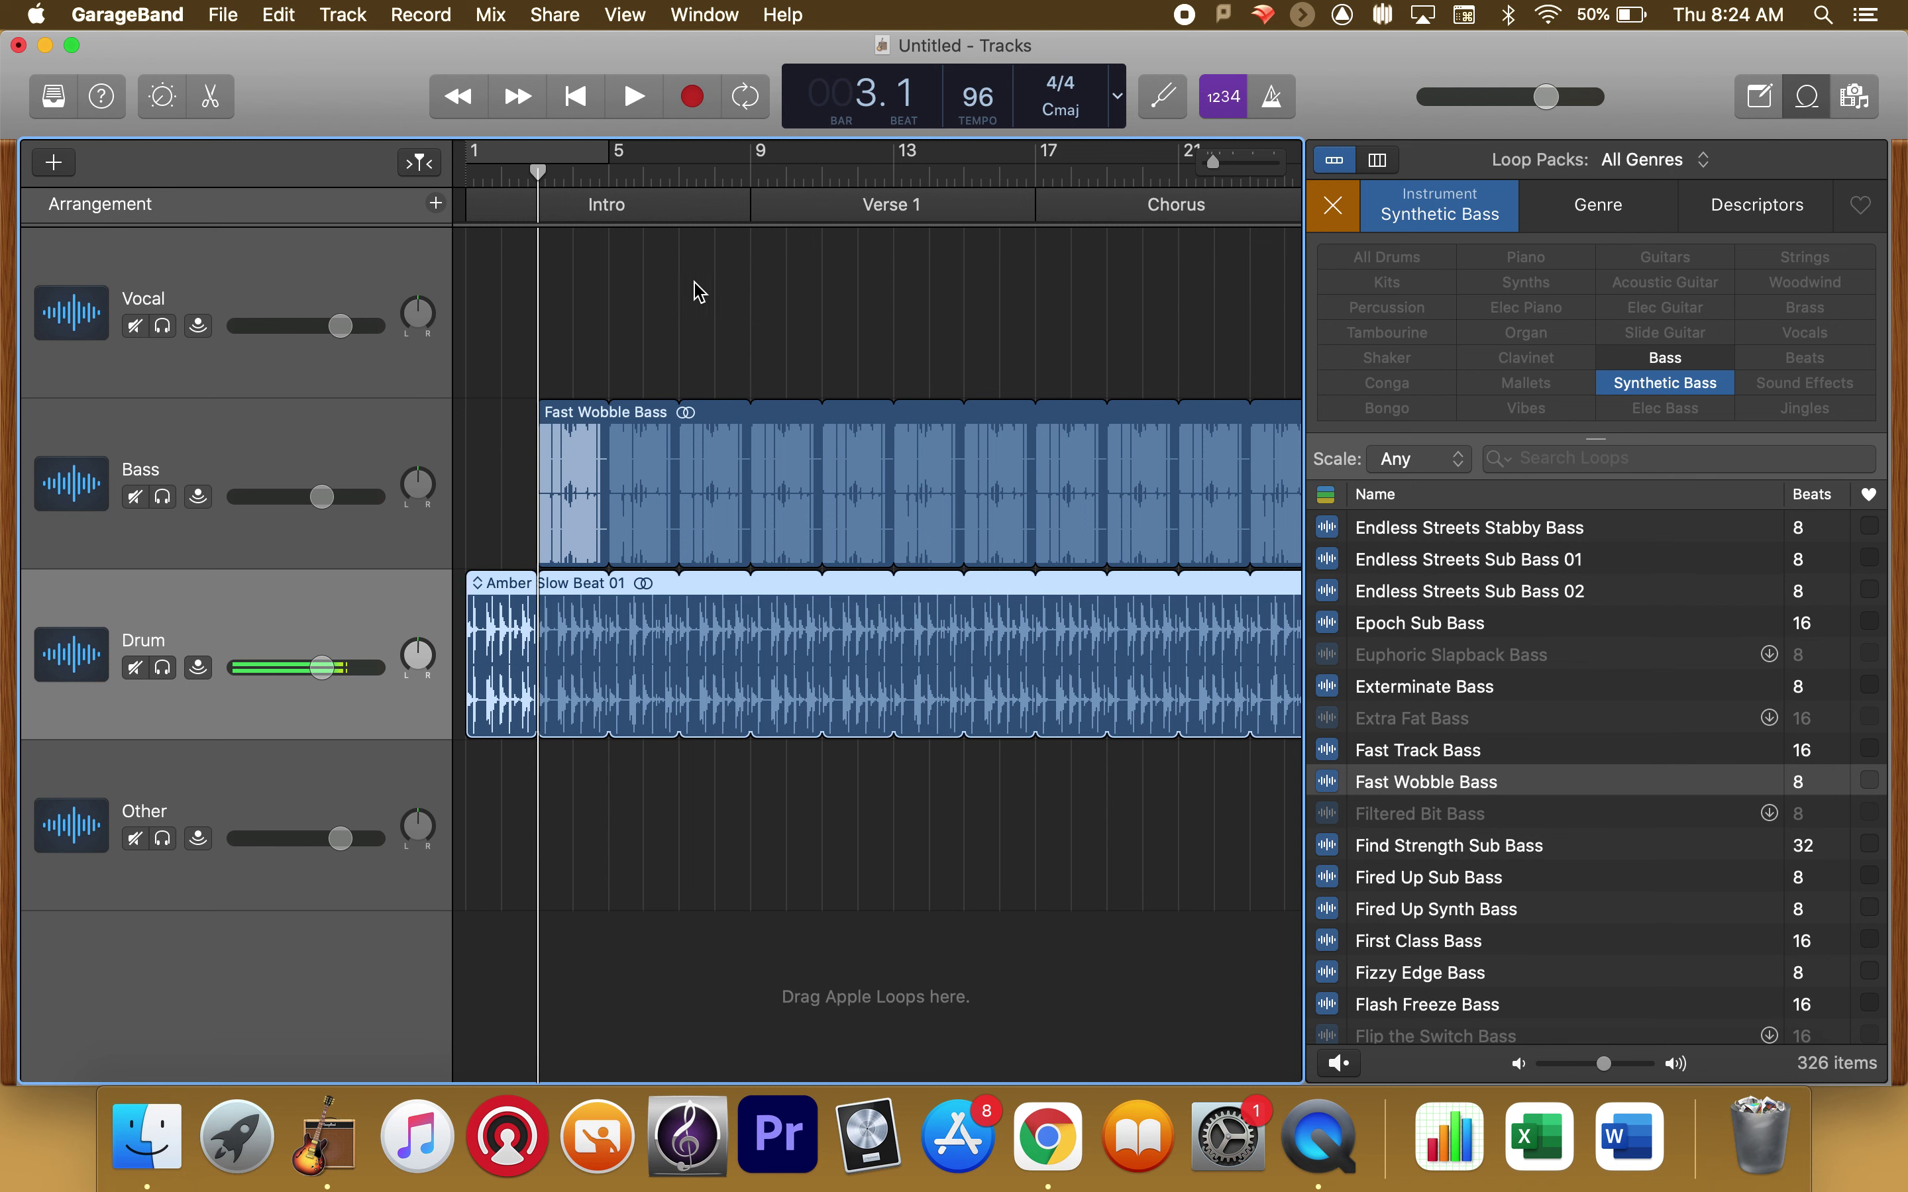
click(1033, 171)
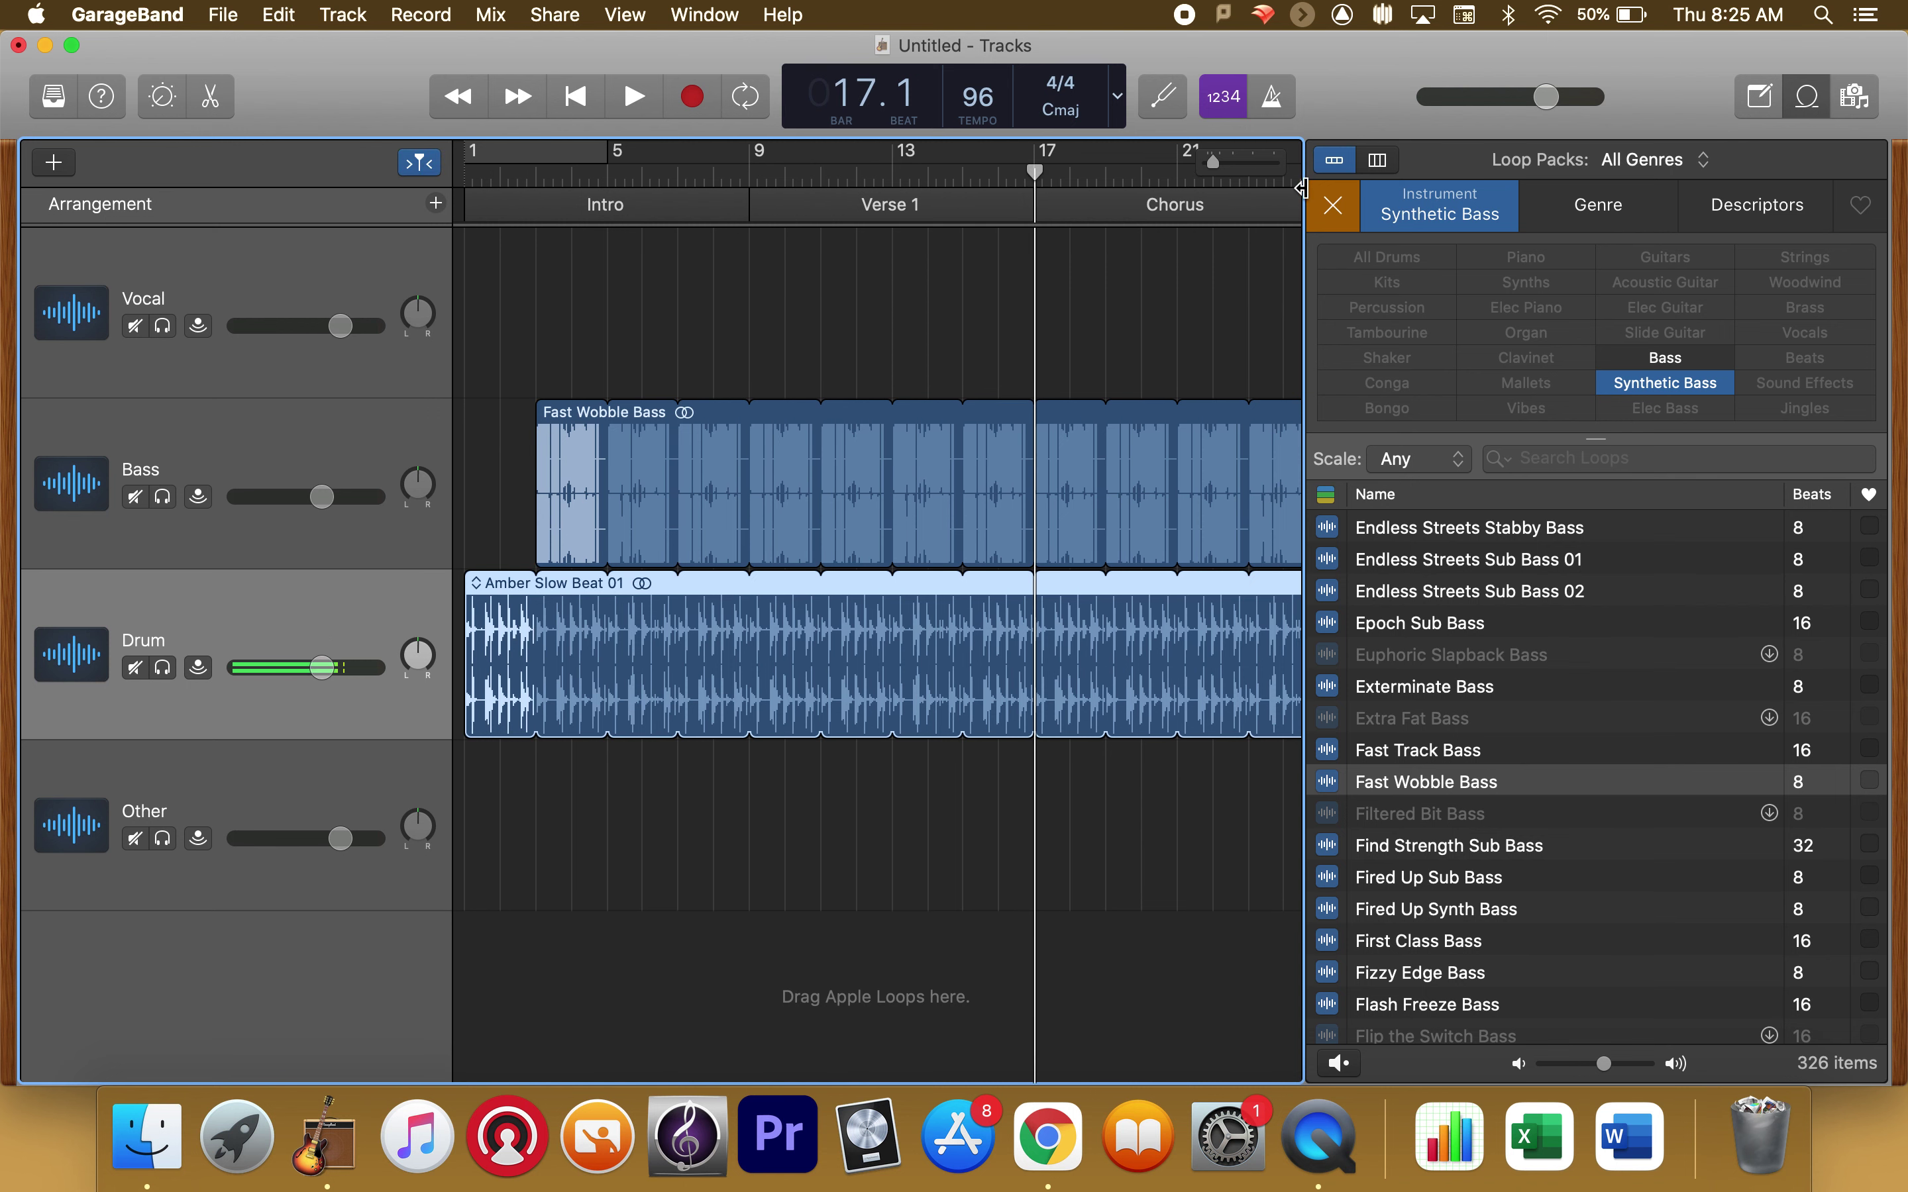
click(1333, 206)
click(1579, 211)
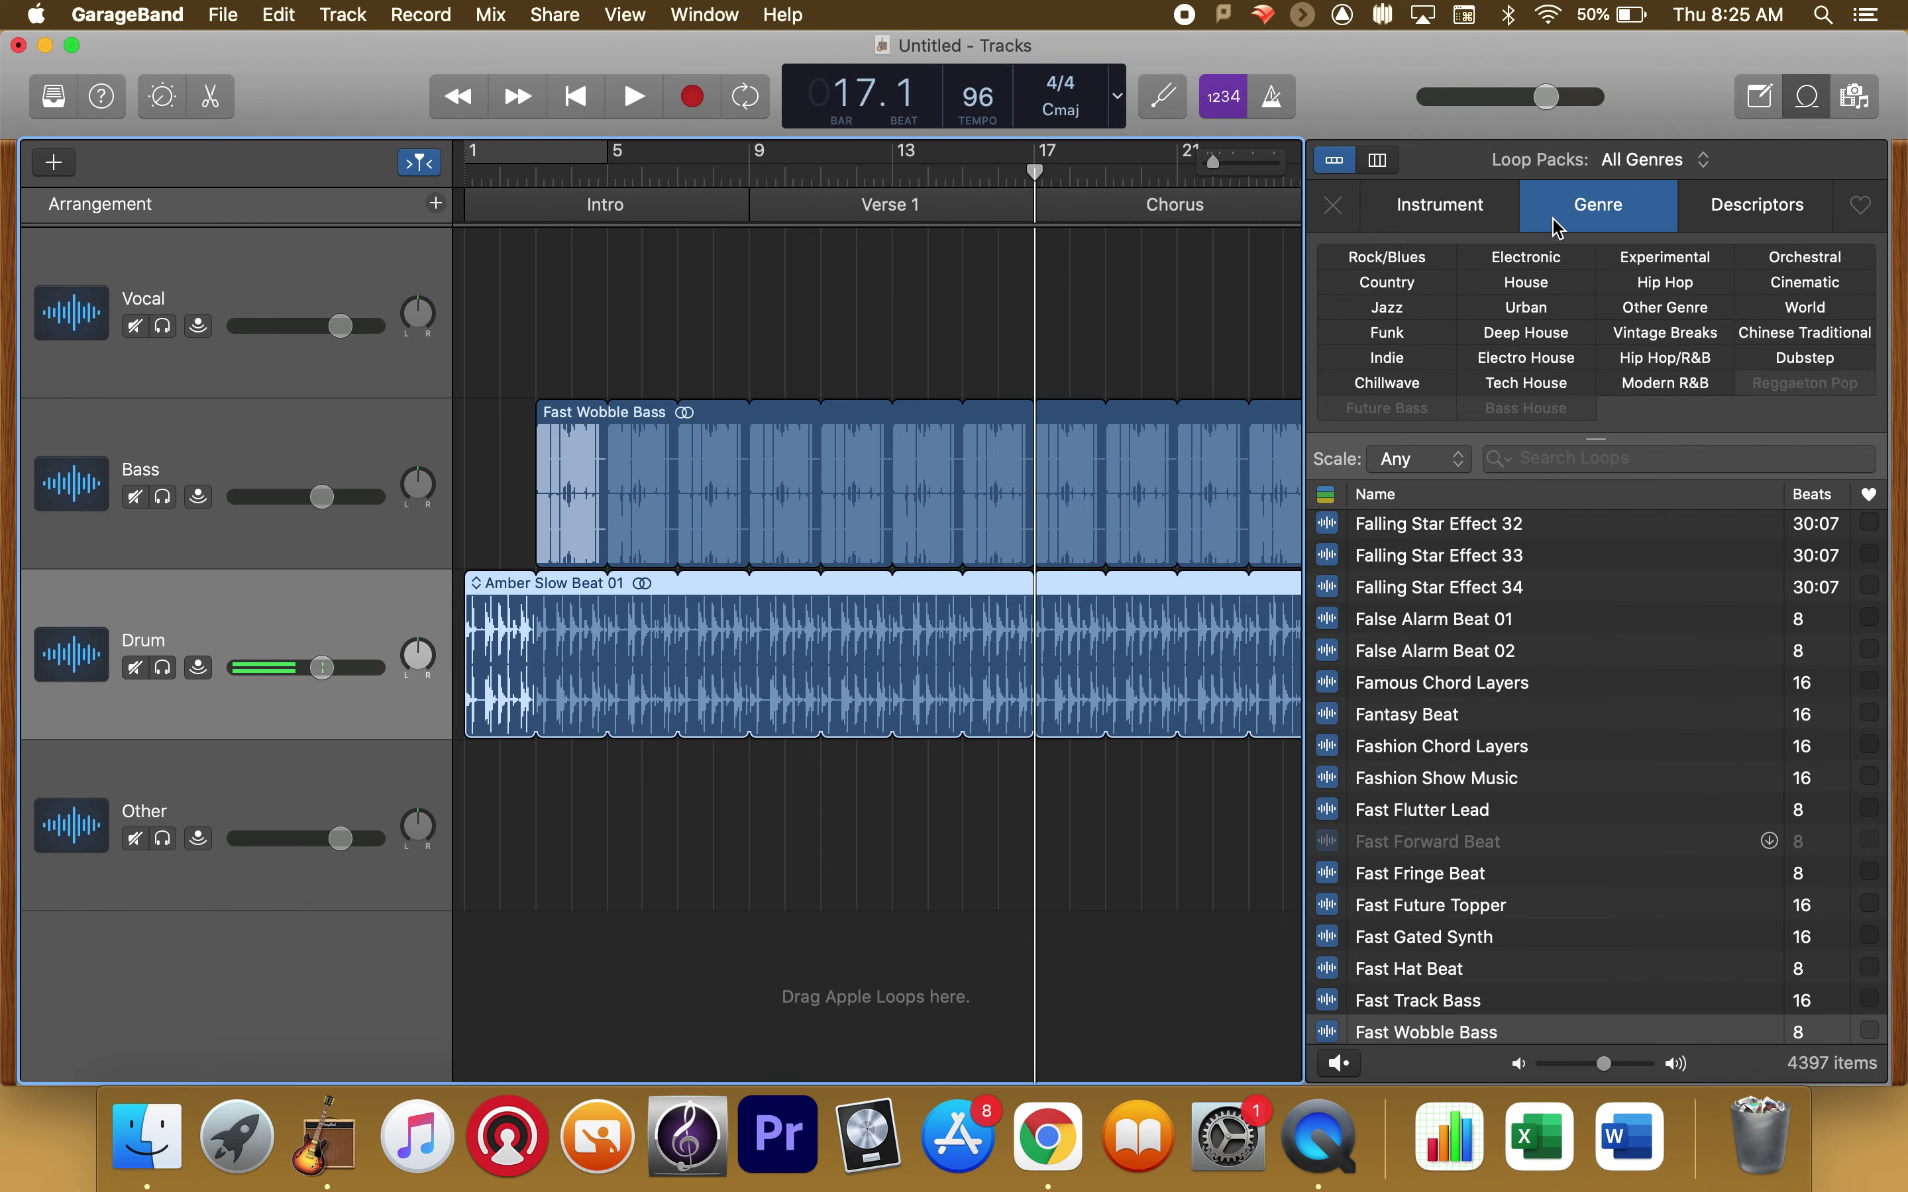
click(1683, 364)
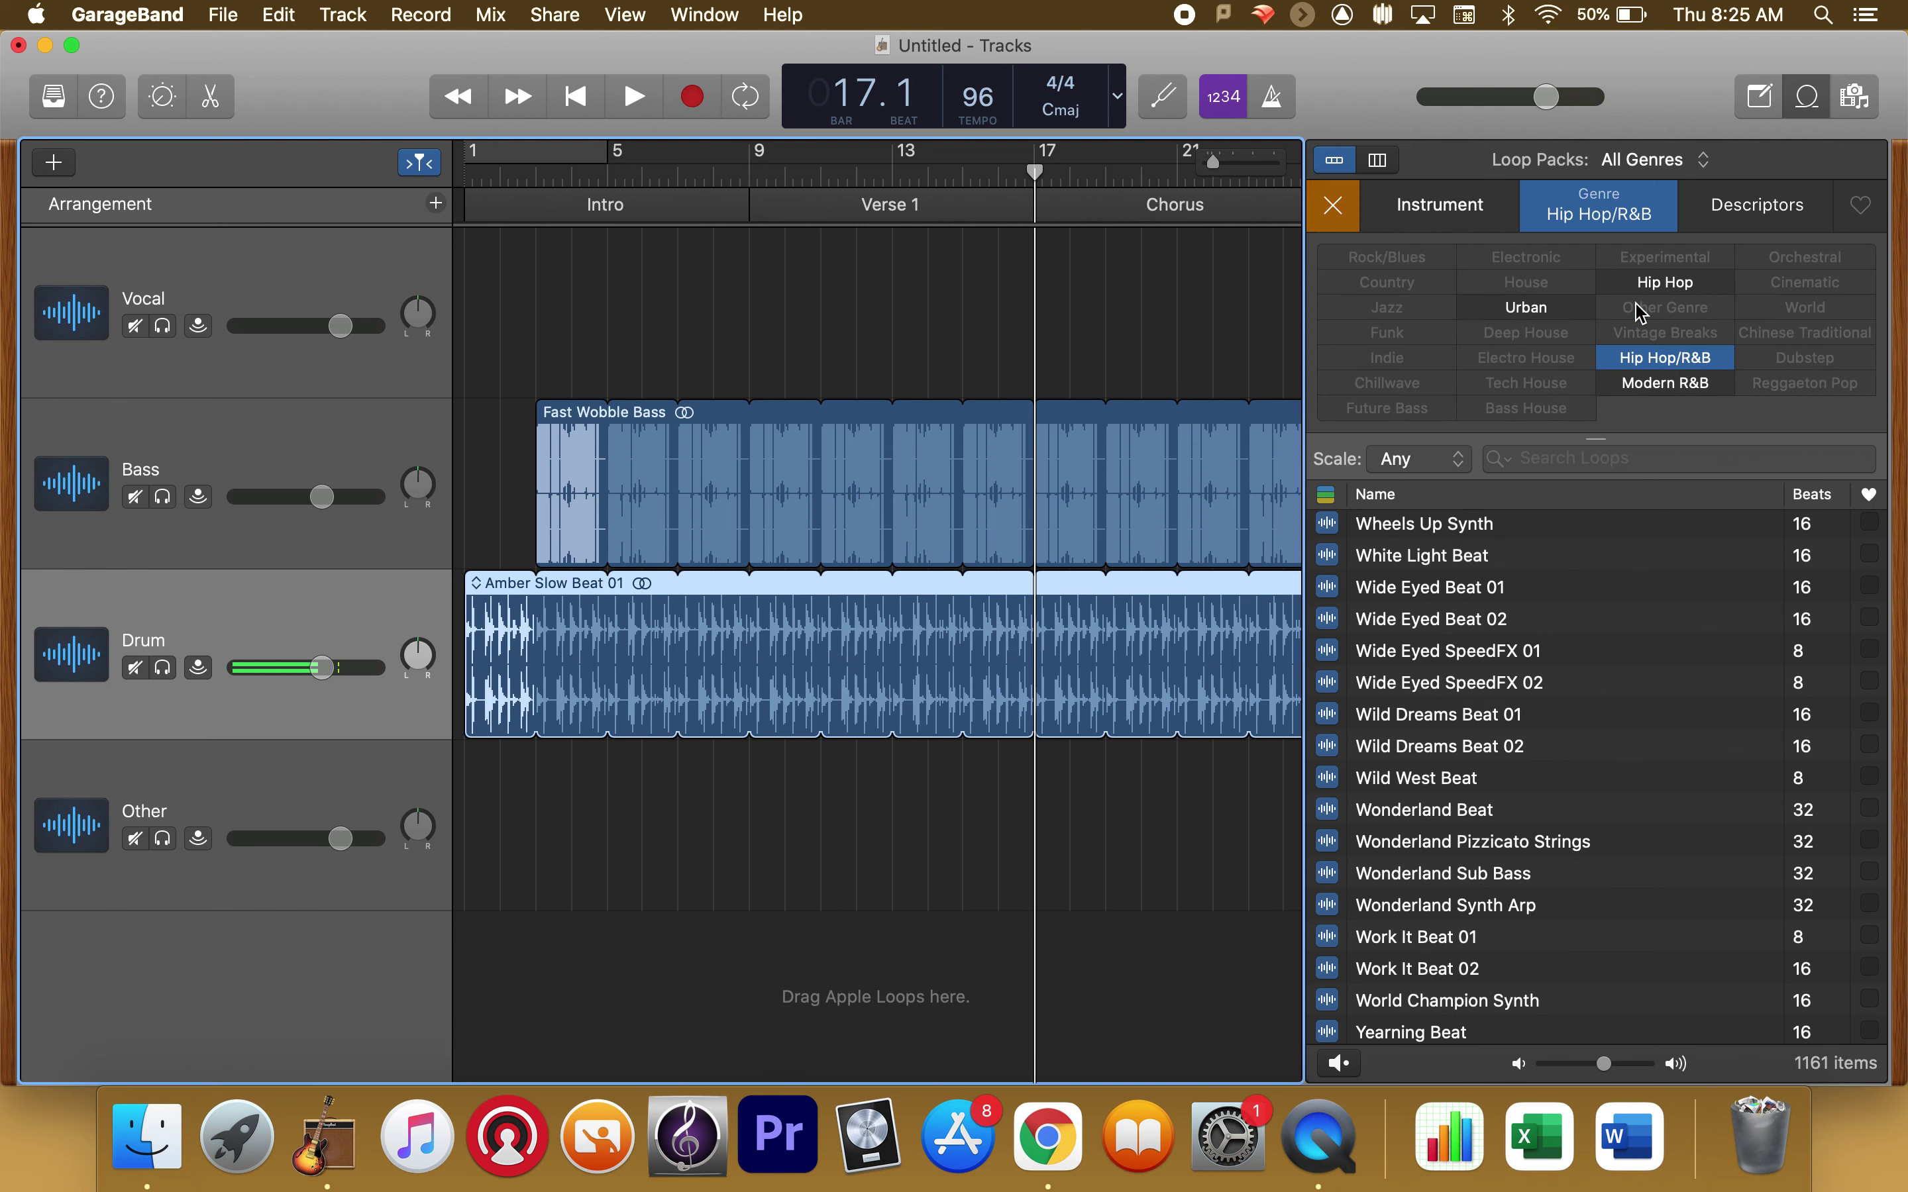
click(1651, 285)
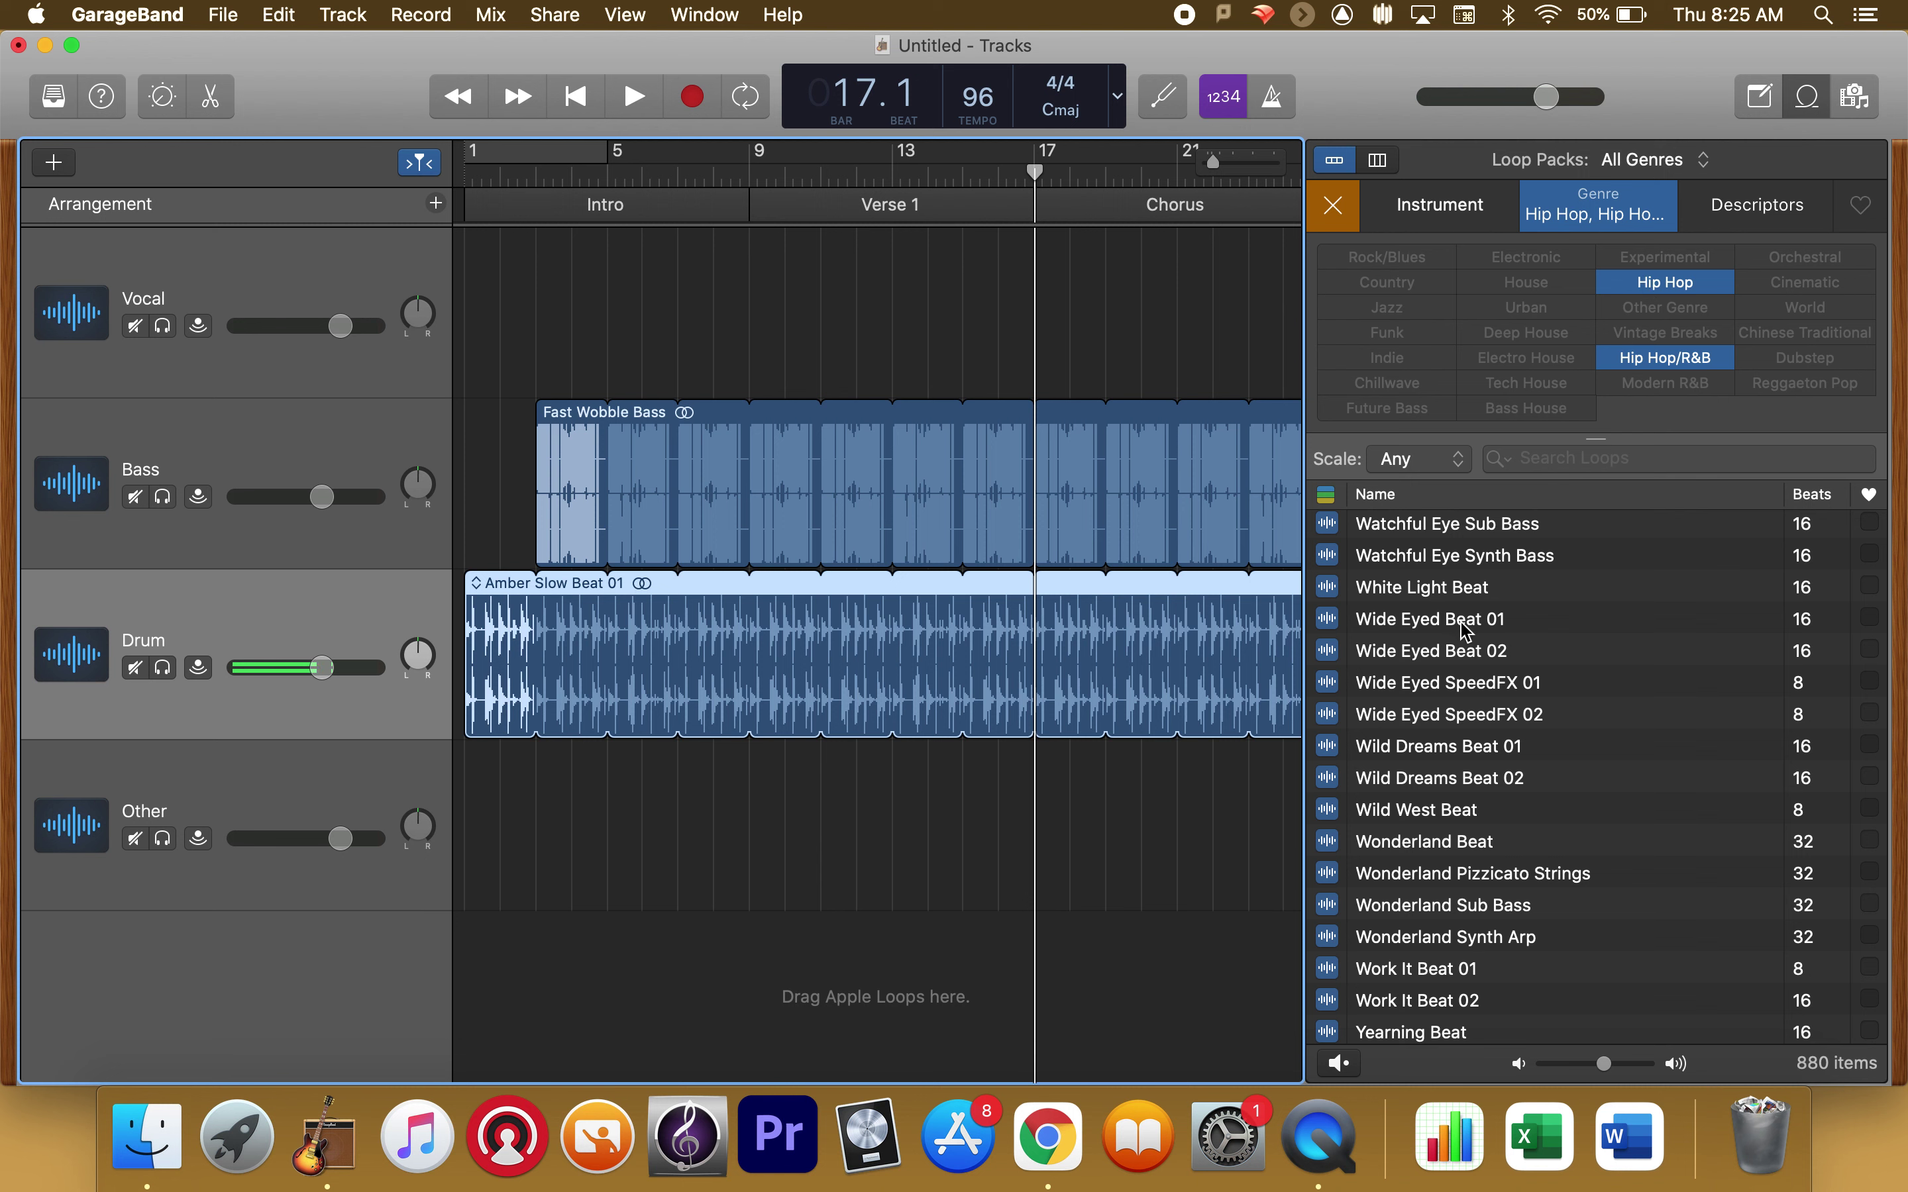
- Audition the Wide Eyed Beat 02 loop and reduce the genre filter to Hip Hop/R&B only
click(1415, 654)
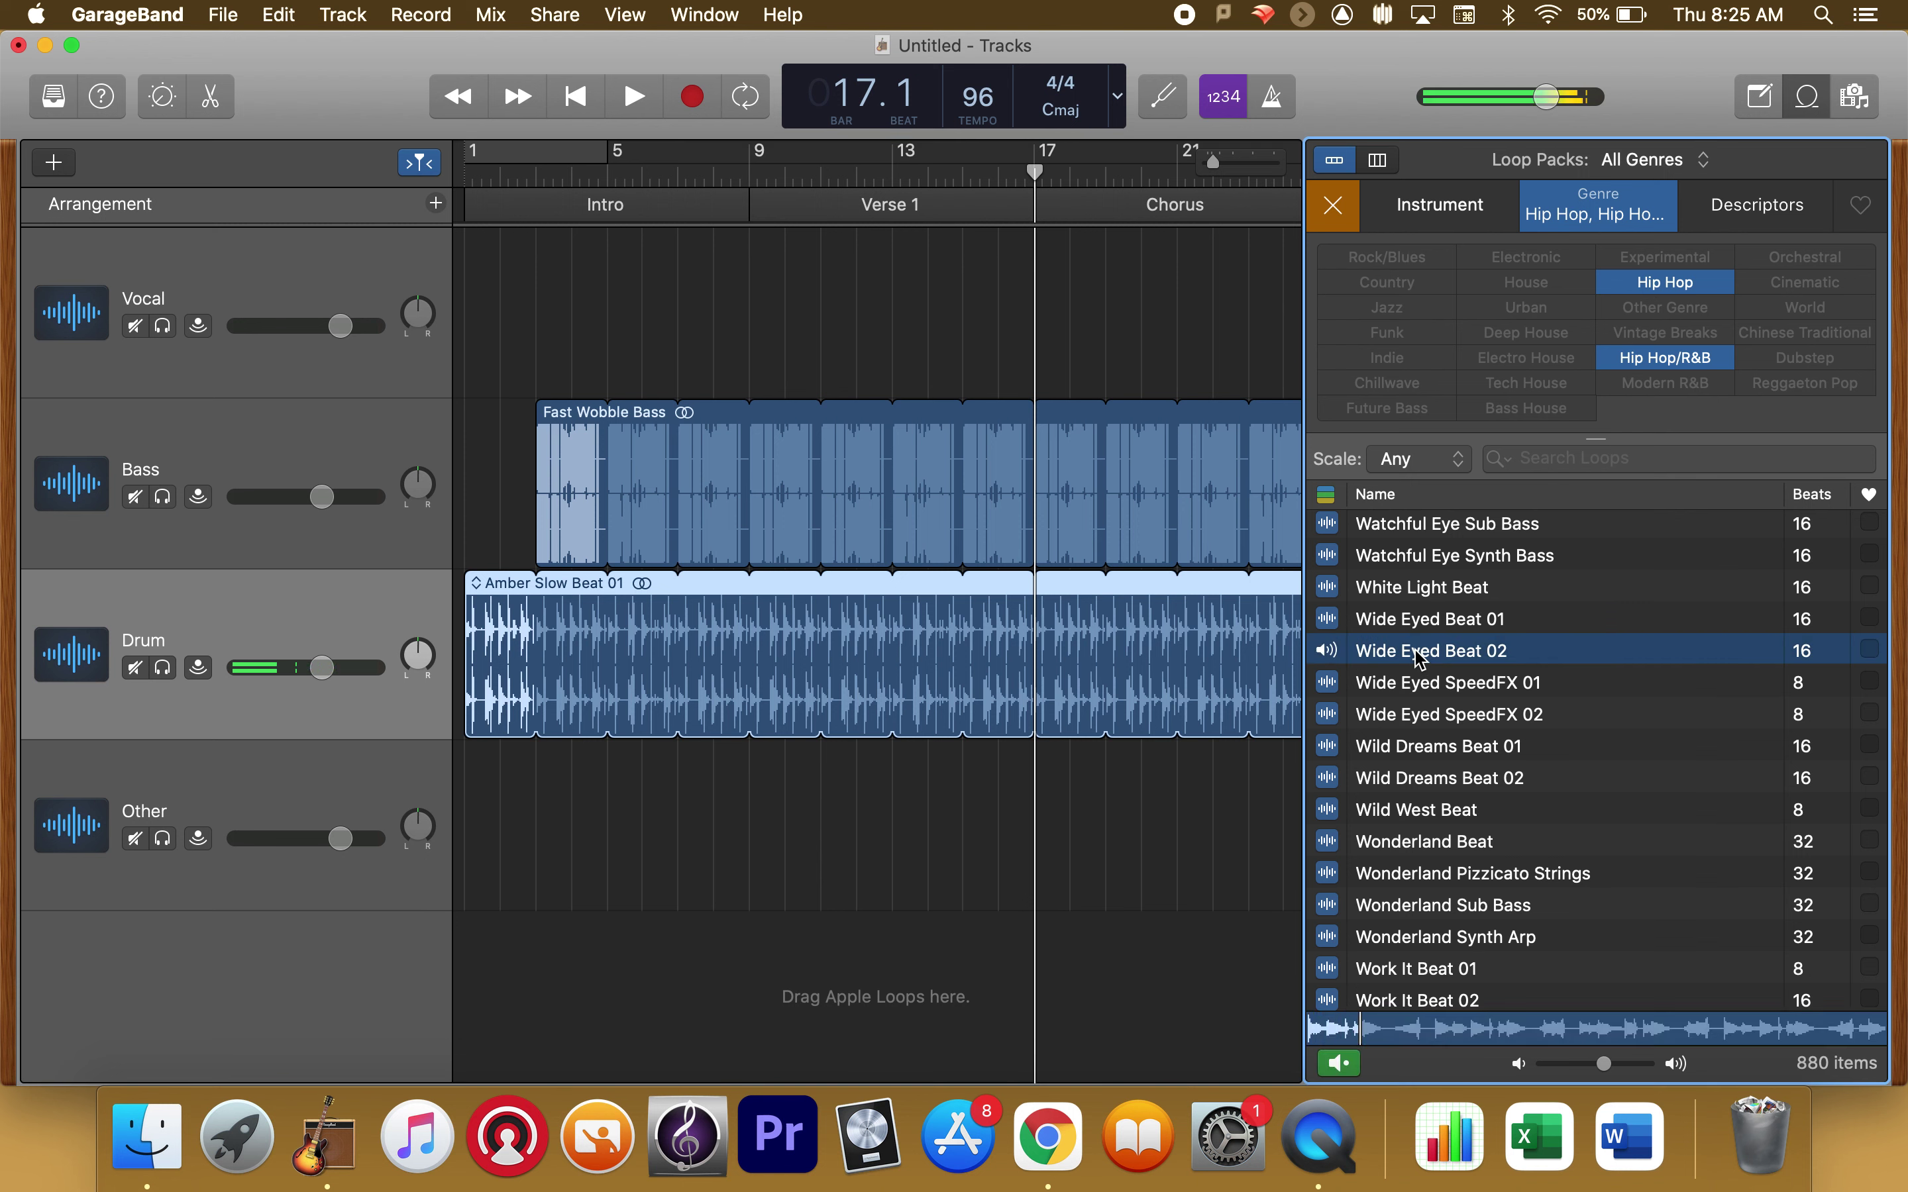
click(1422, 659)
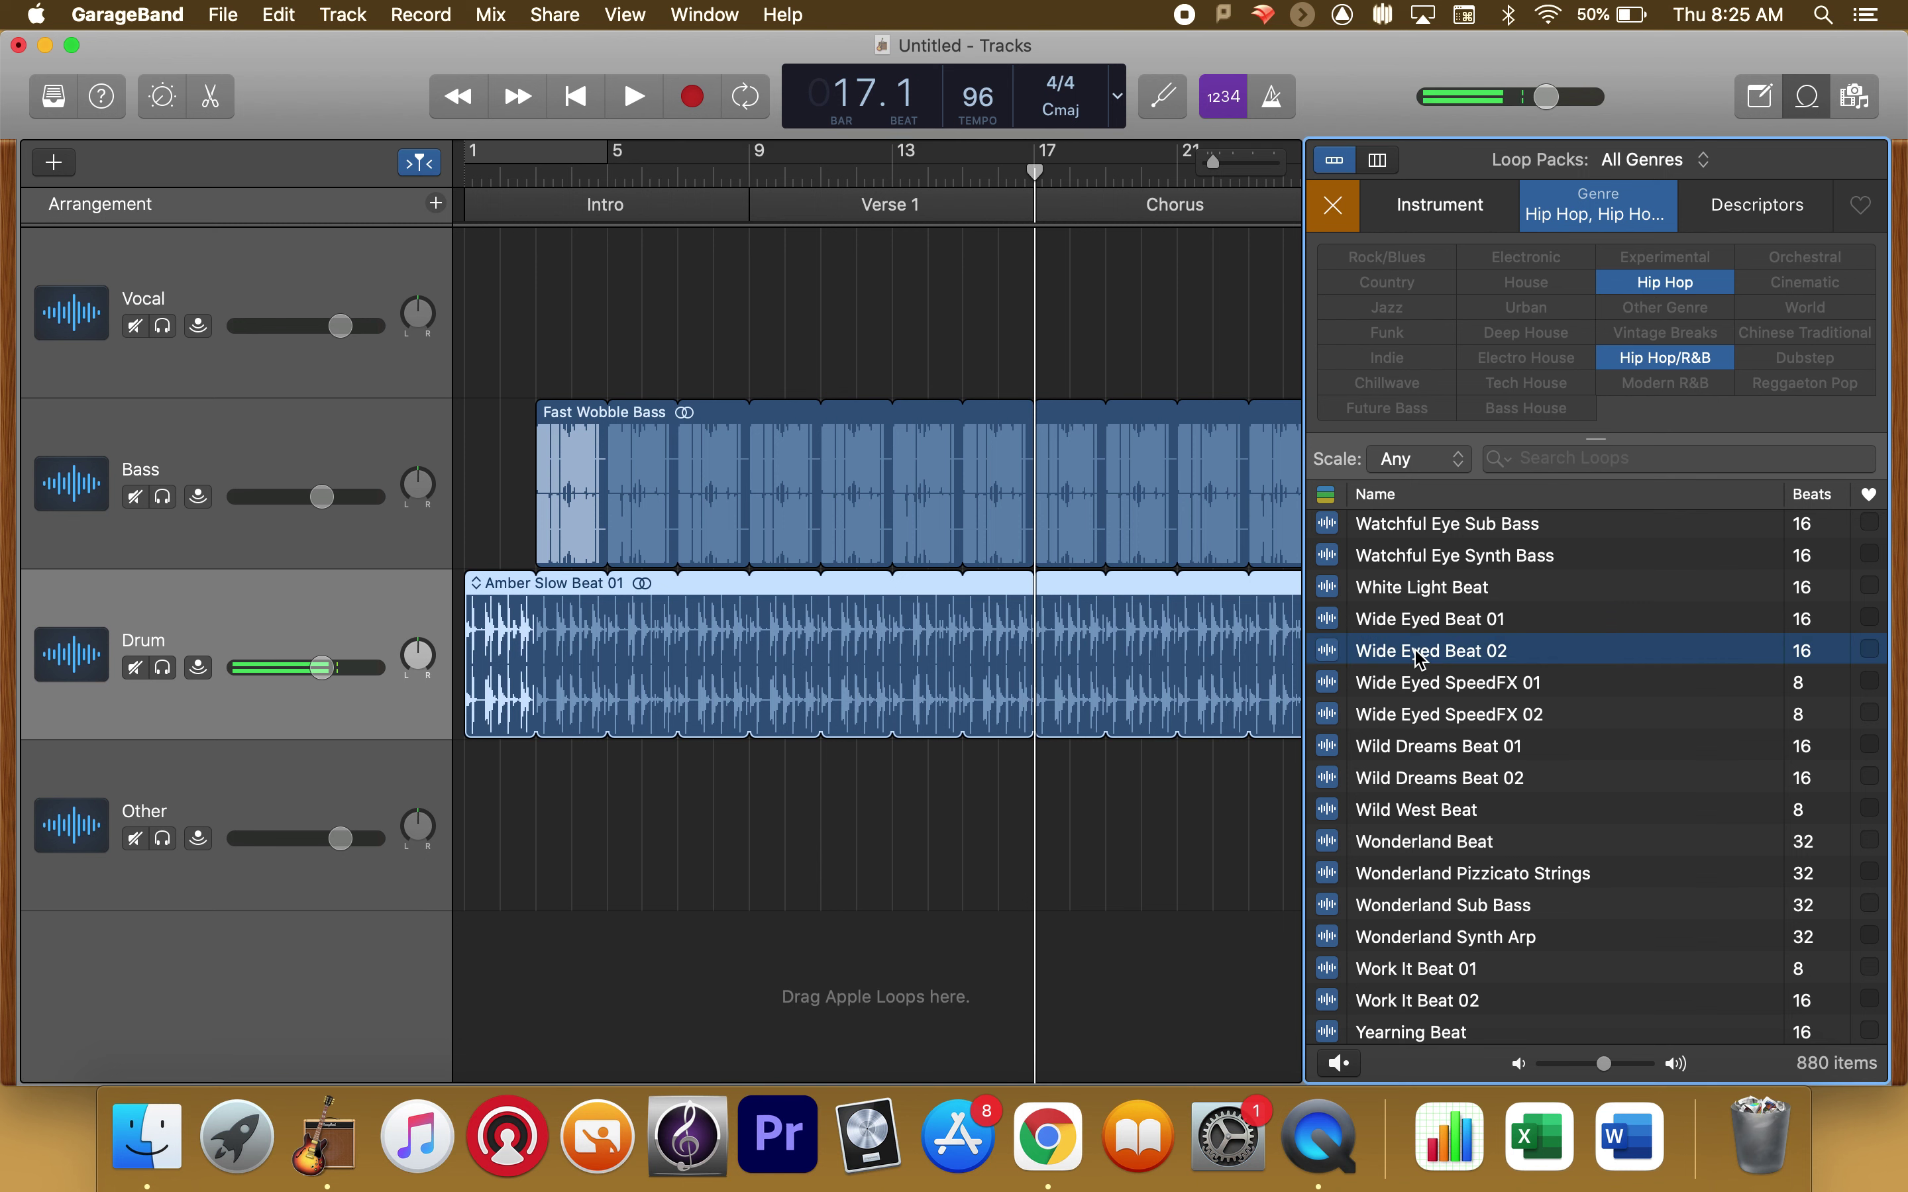
scroll(1427, 788, down, 3)
click(1350, 215)
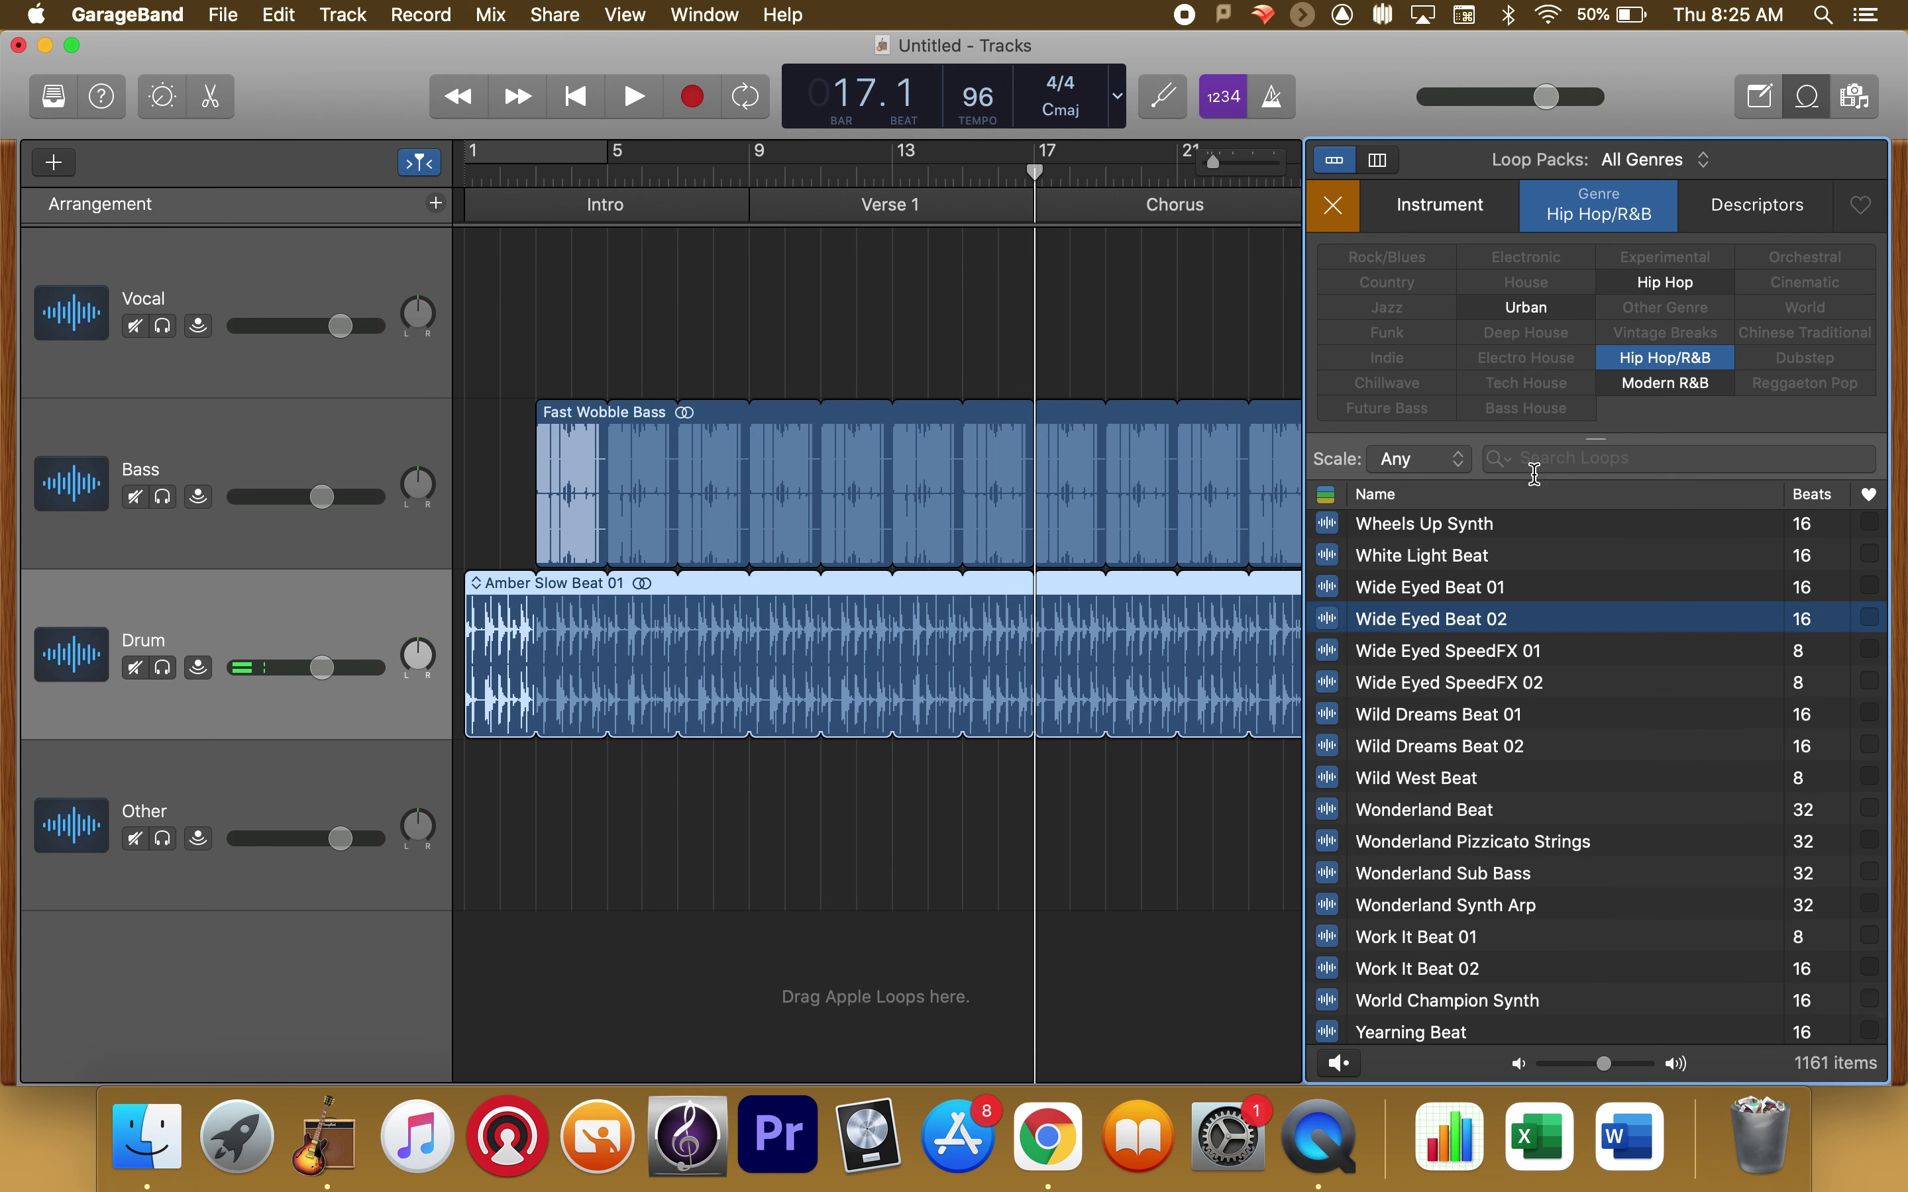
- Audition the Wheels Up Synth loop and add it to the Other track at bar 17, where the first Chorus starts
click(1484, 523)
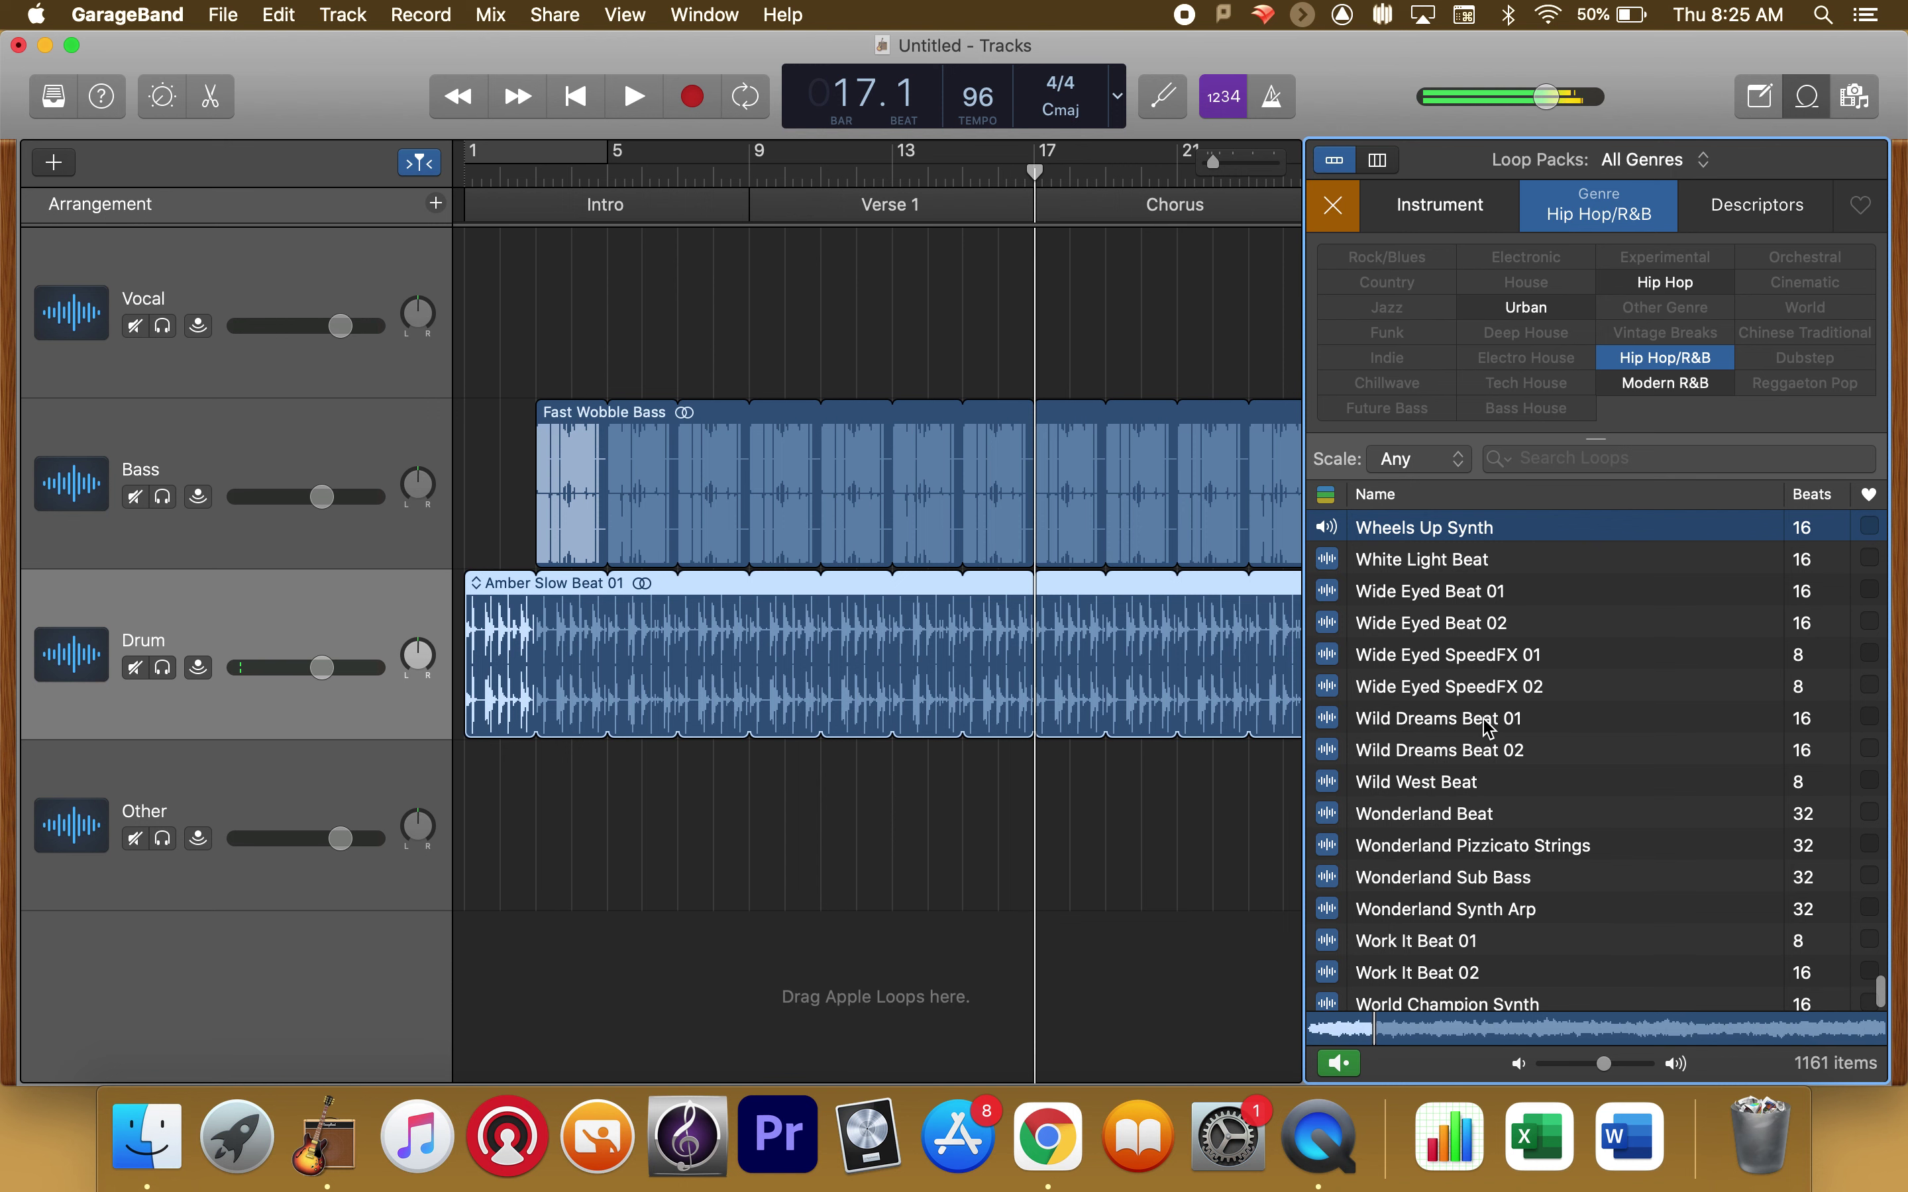
key(space)
key(space)
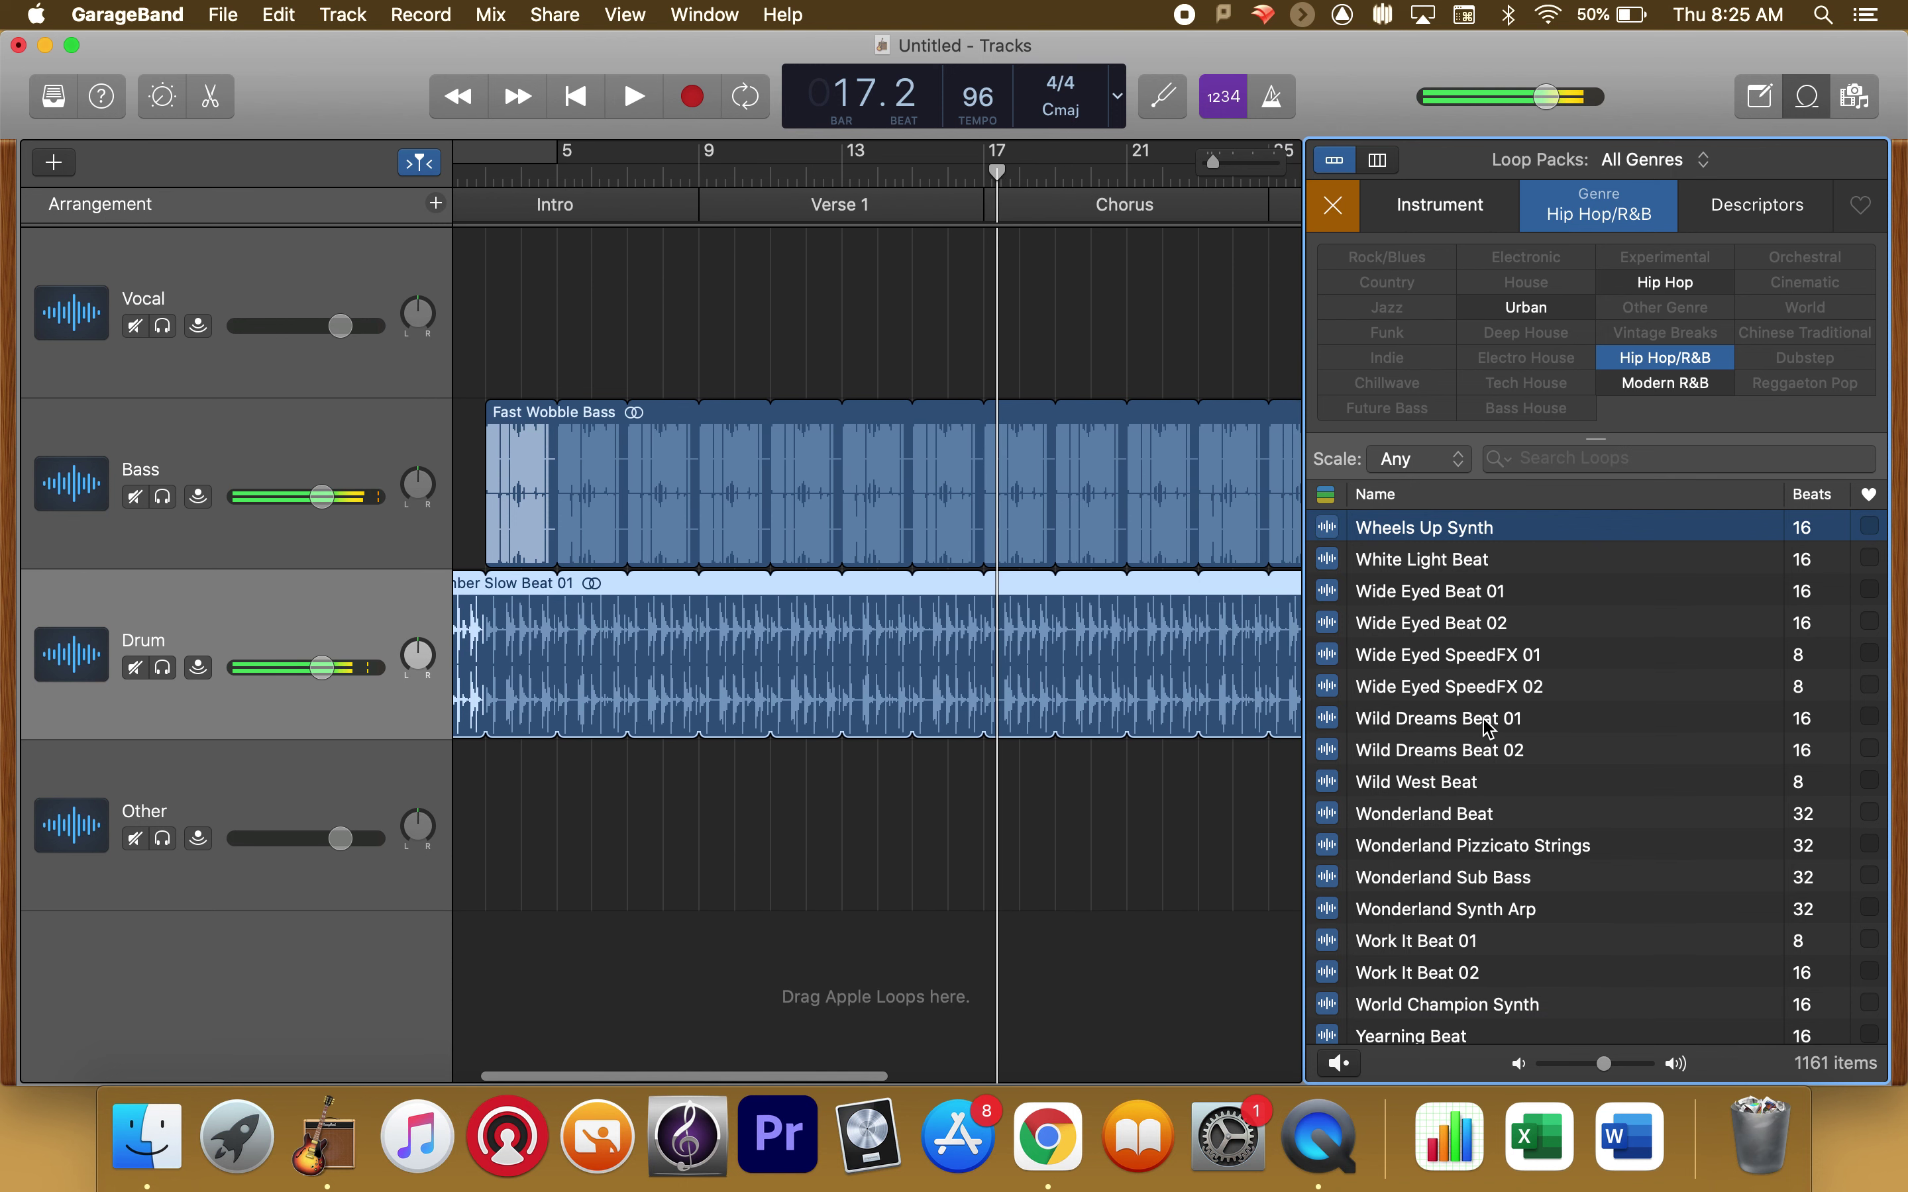
drag(1468, 524, 995, 803)
- Check the start of the Wheels Up Synth region against the playhead at bar 17
key(super+Right)
key(super+Right)
key(super+Right)
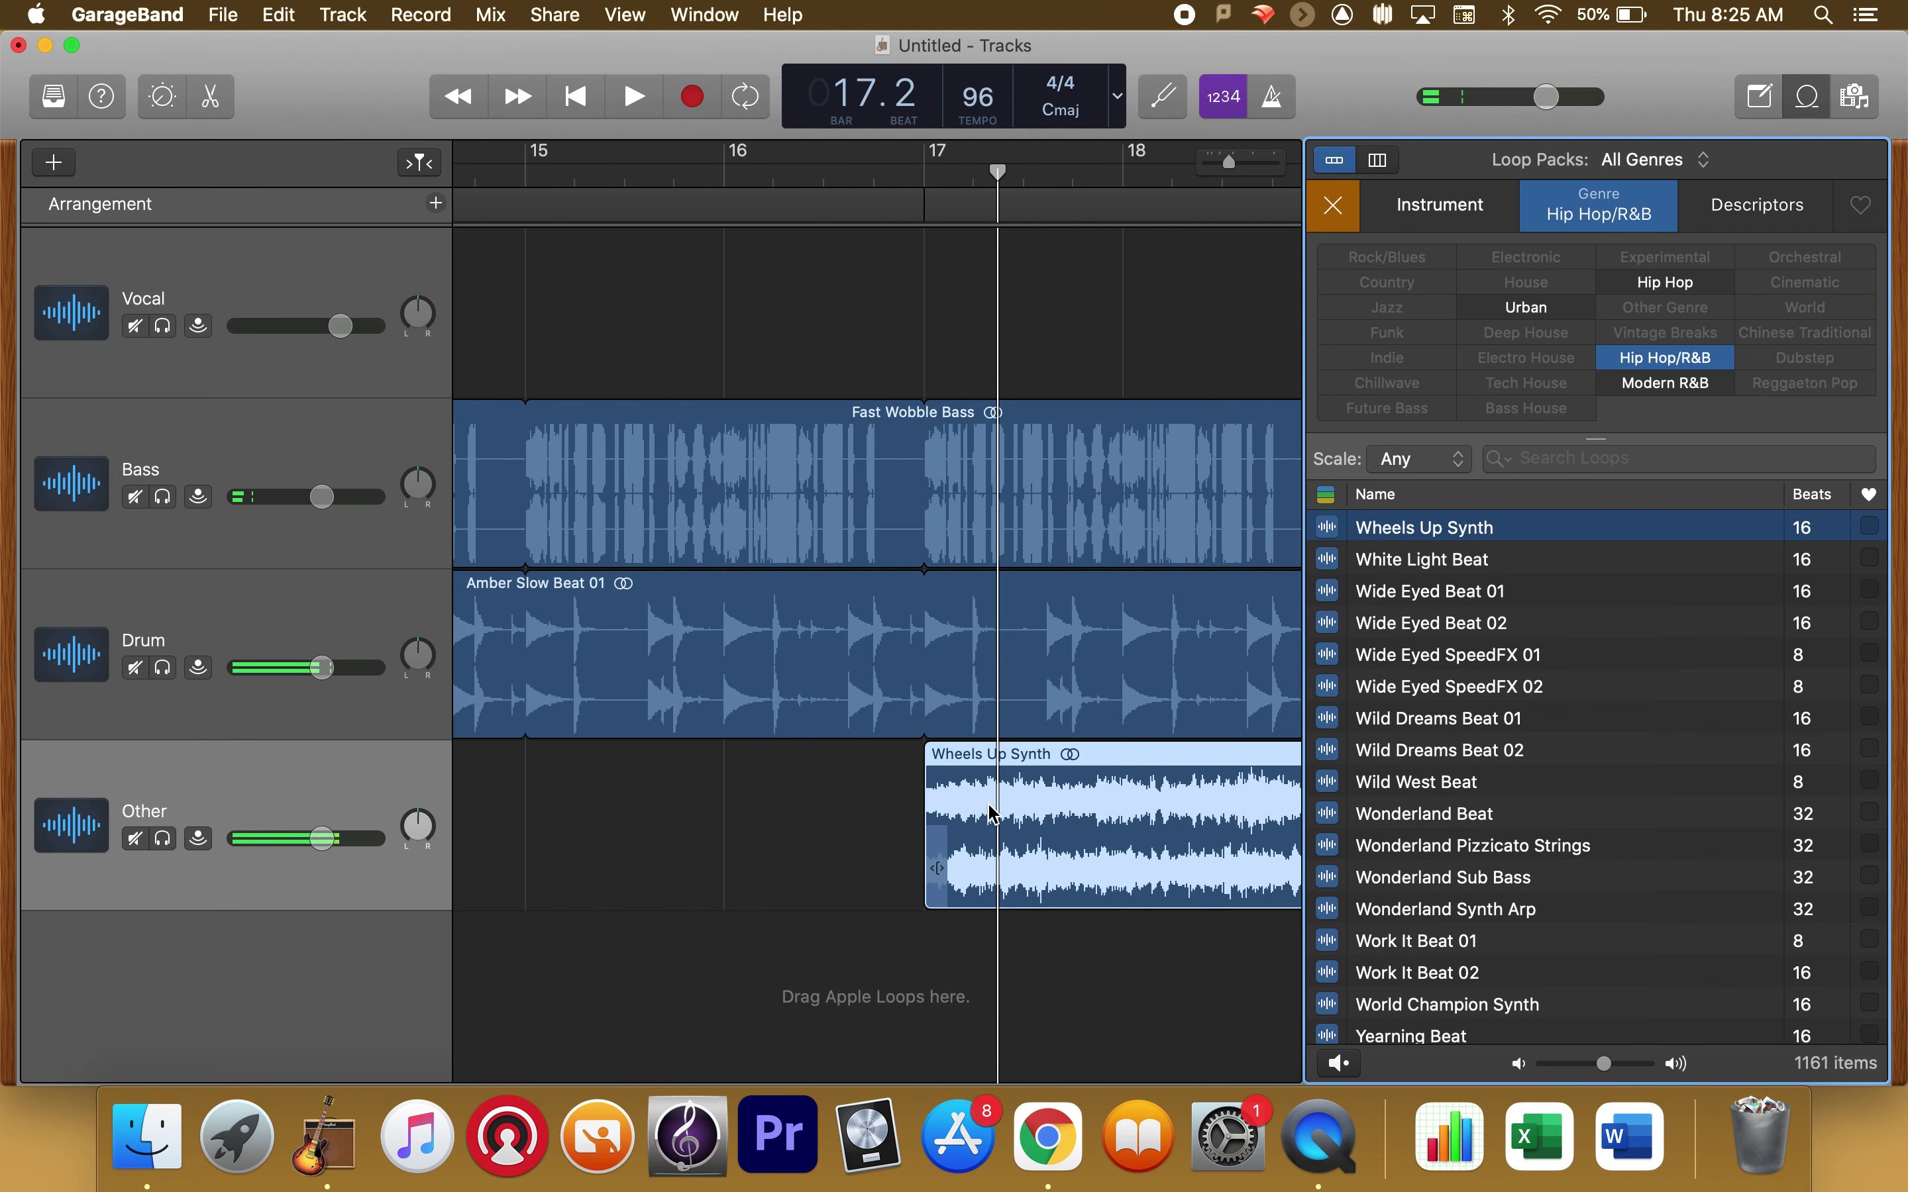
click(894, 173)
key(super+t)
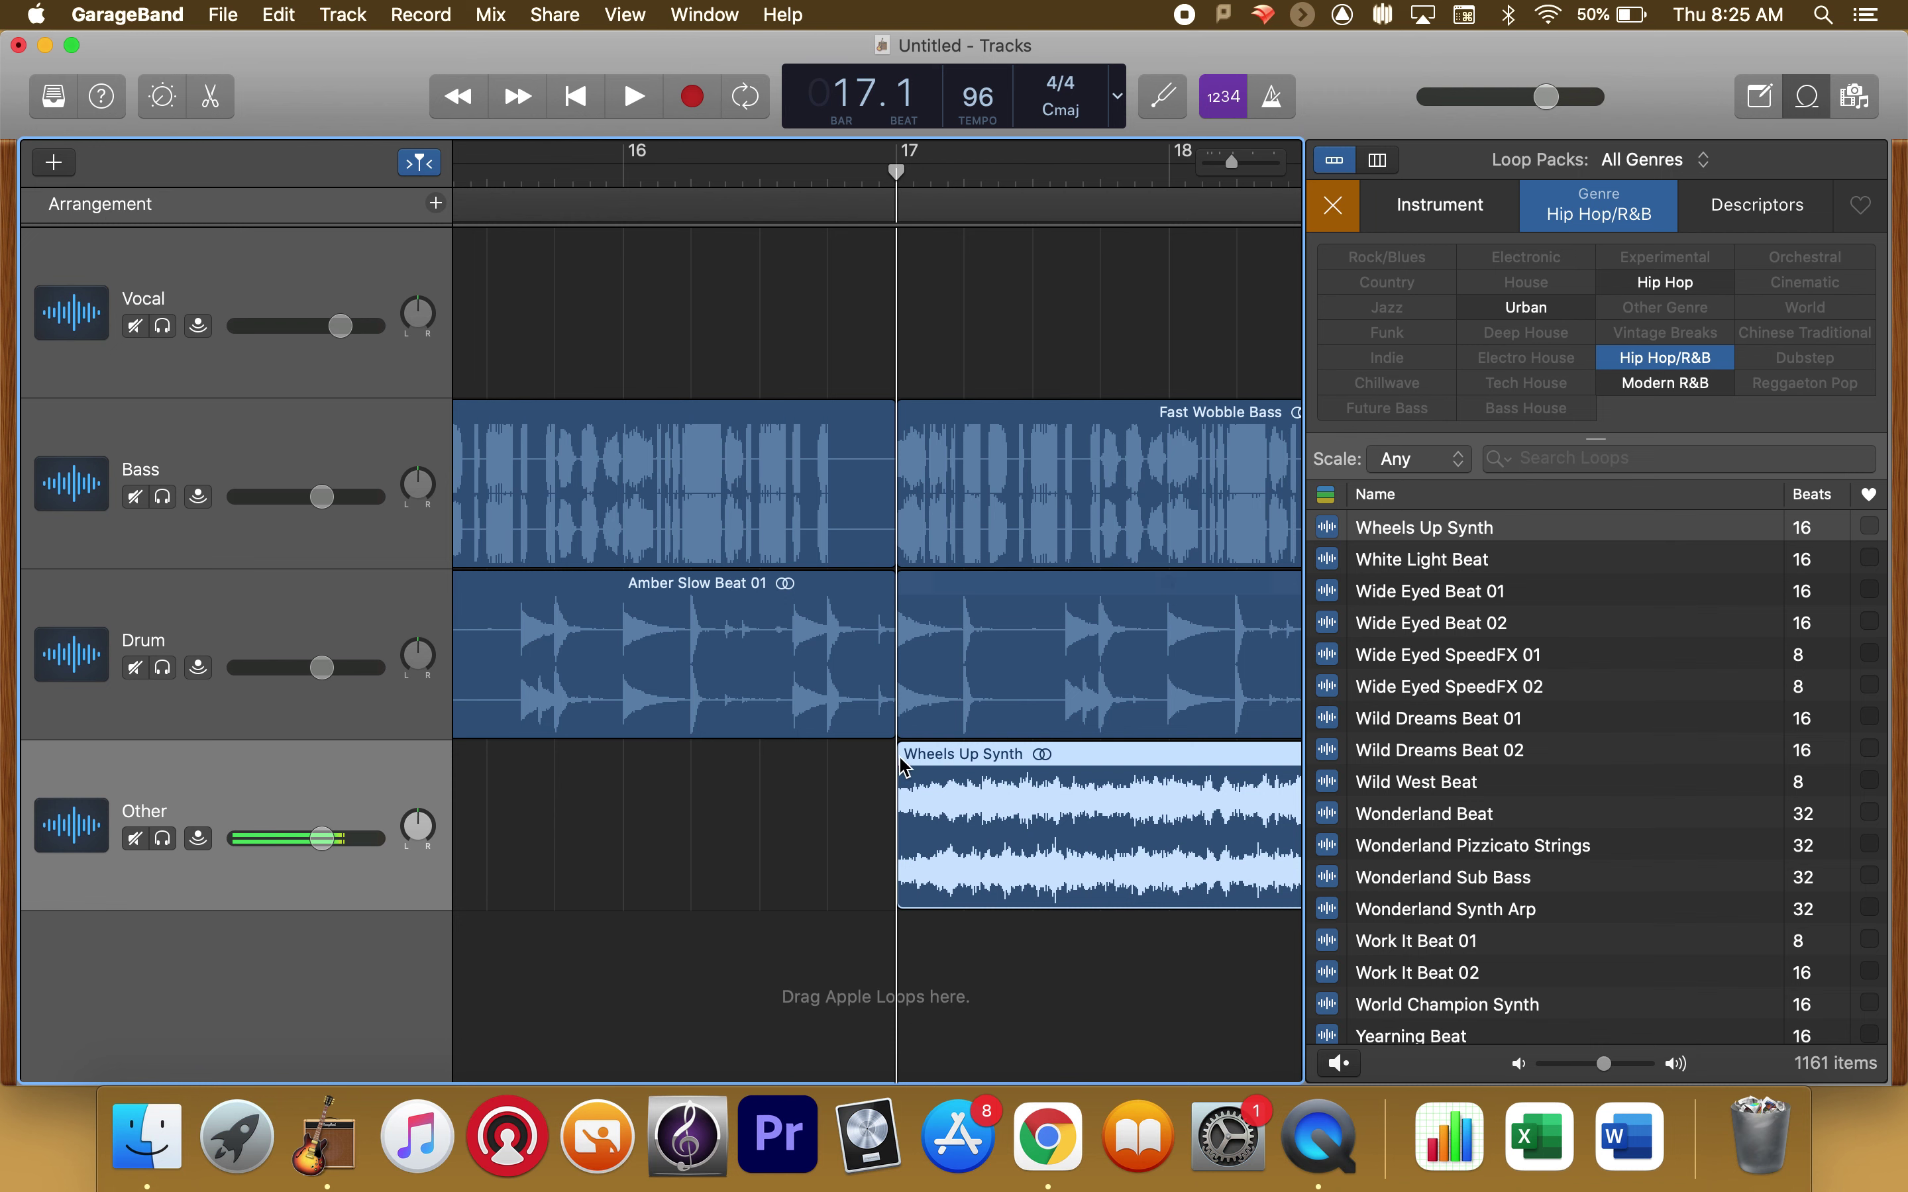
- Loop the Wheels Up Synth region out to bar 25, at the end of the first Chorus
scroll(907, 820, down, 10)
scroll(911, 821, up, 10)
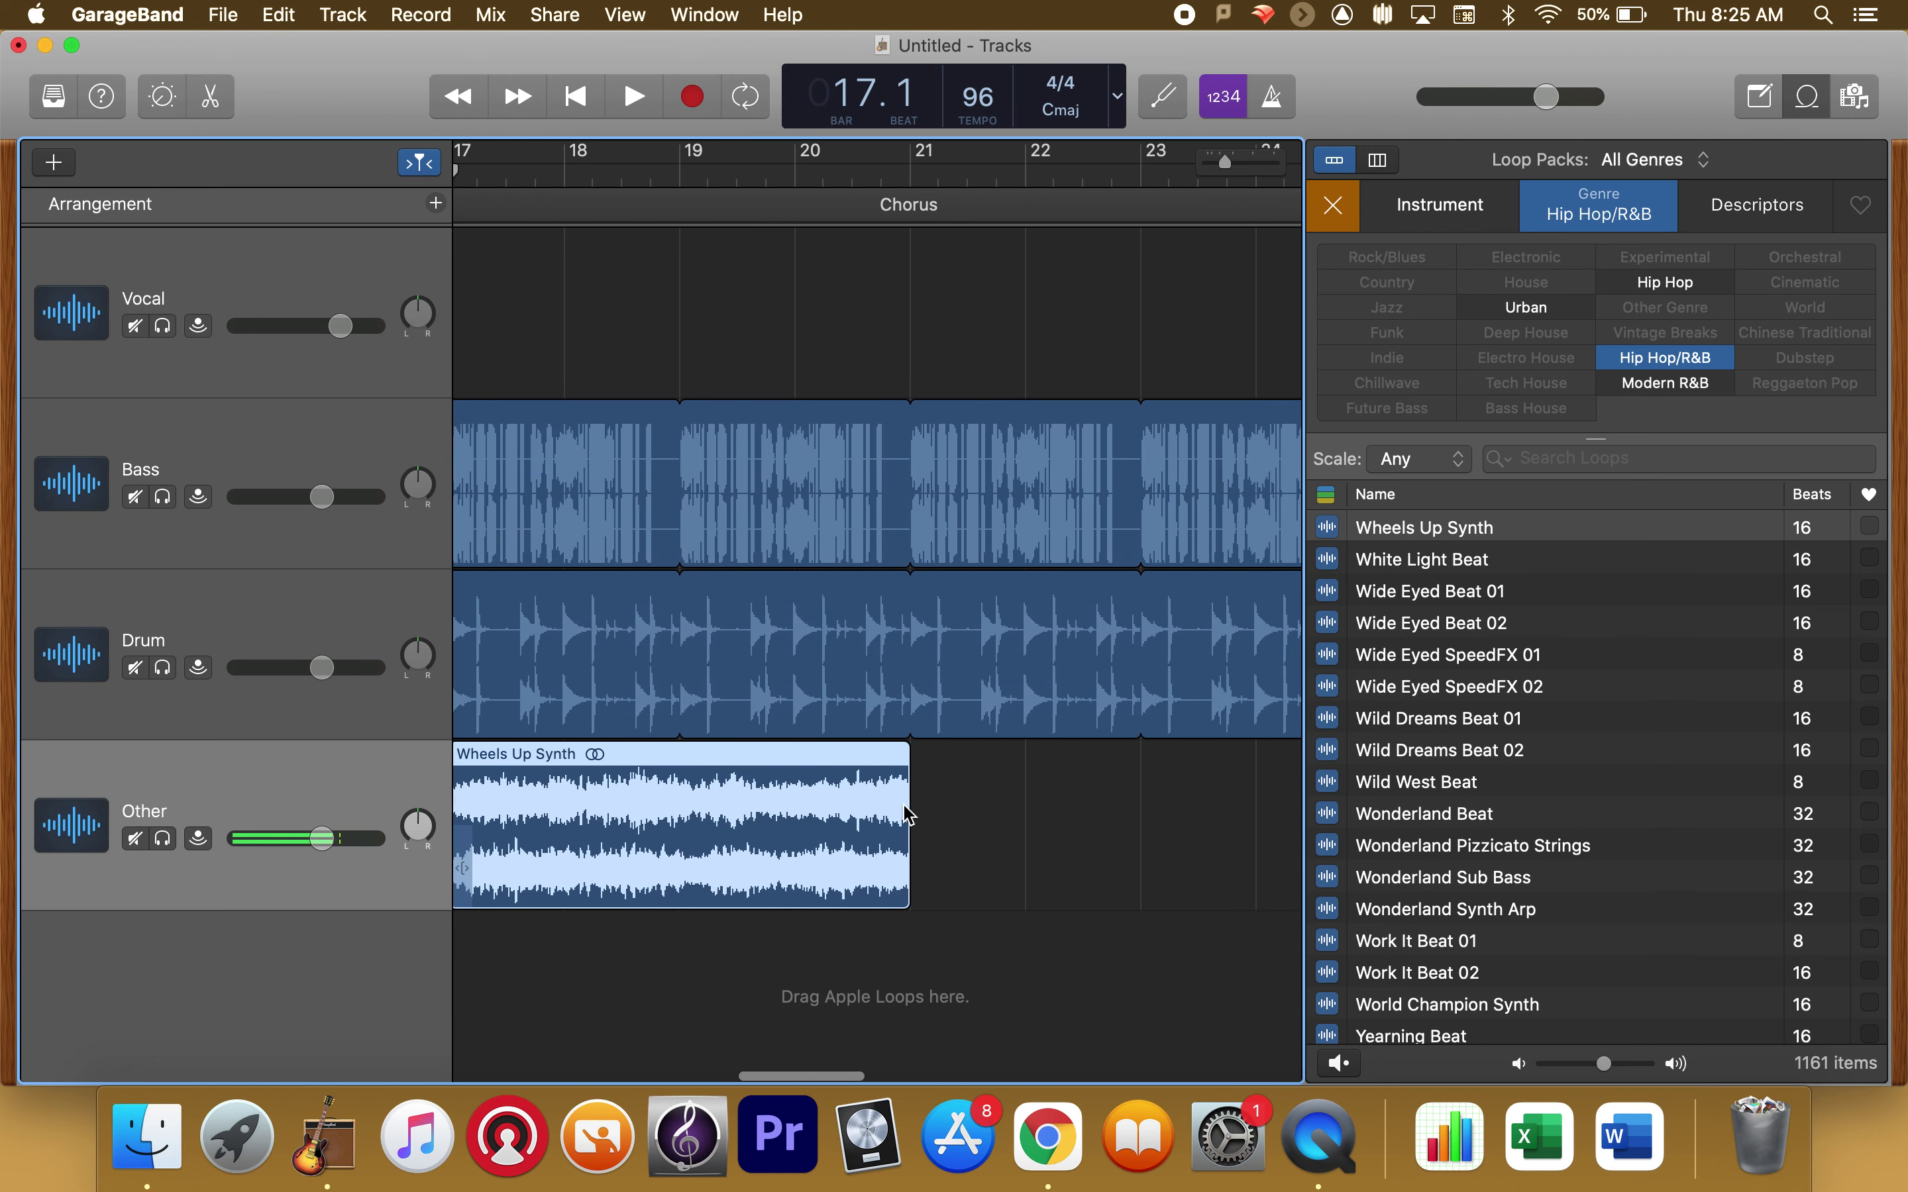
drag(907, 779, 843, 793)
- Copy the looped Wheels Up Synth region from the first Chorus to bar 33, at the start of the second Chorus
click(770, 798)
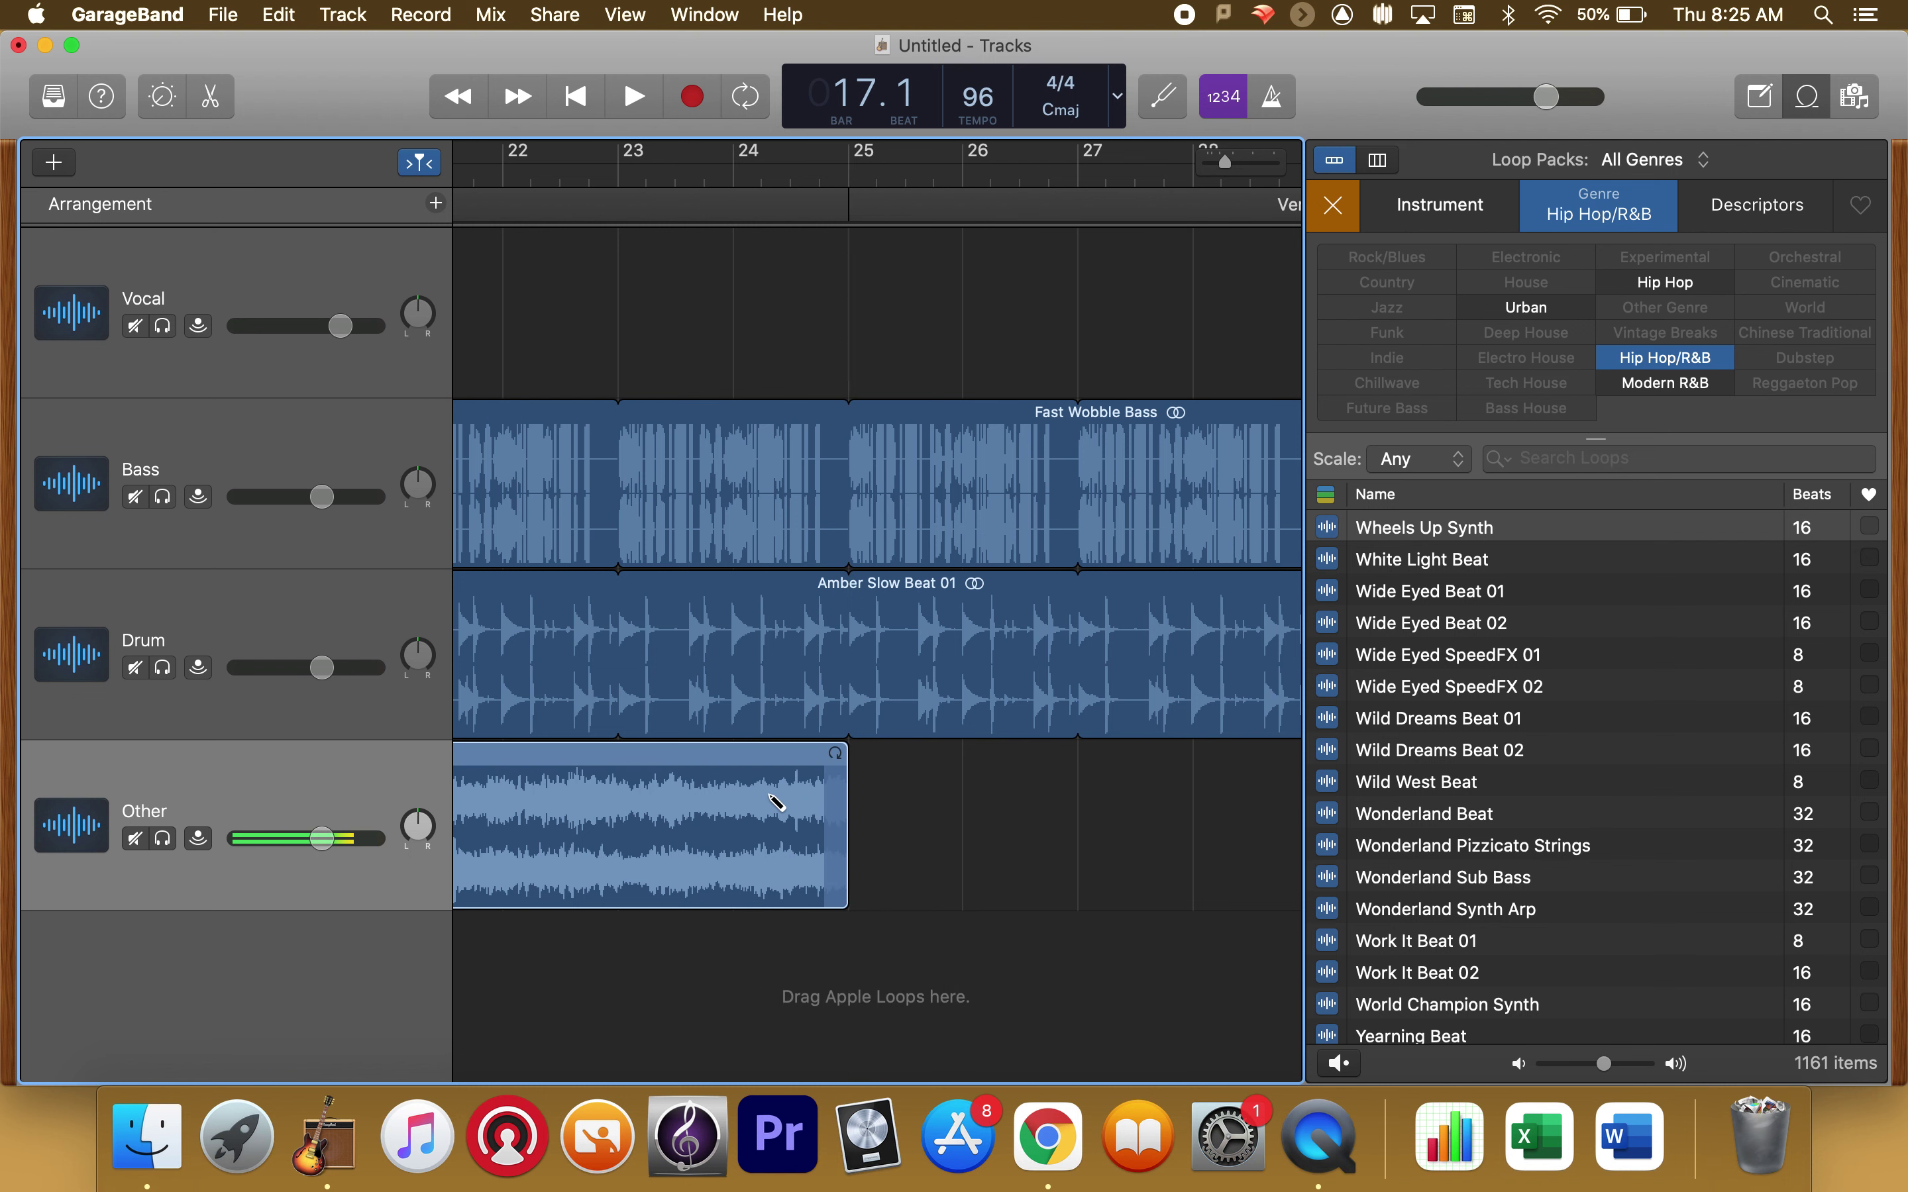
key(z)
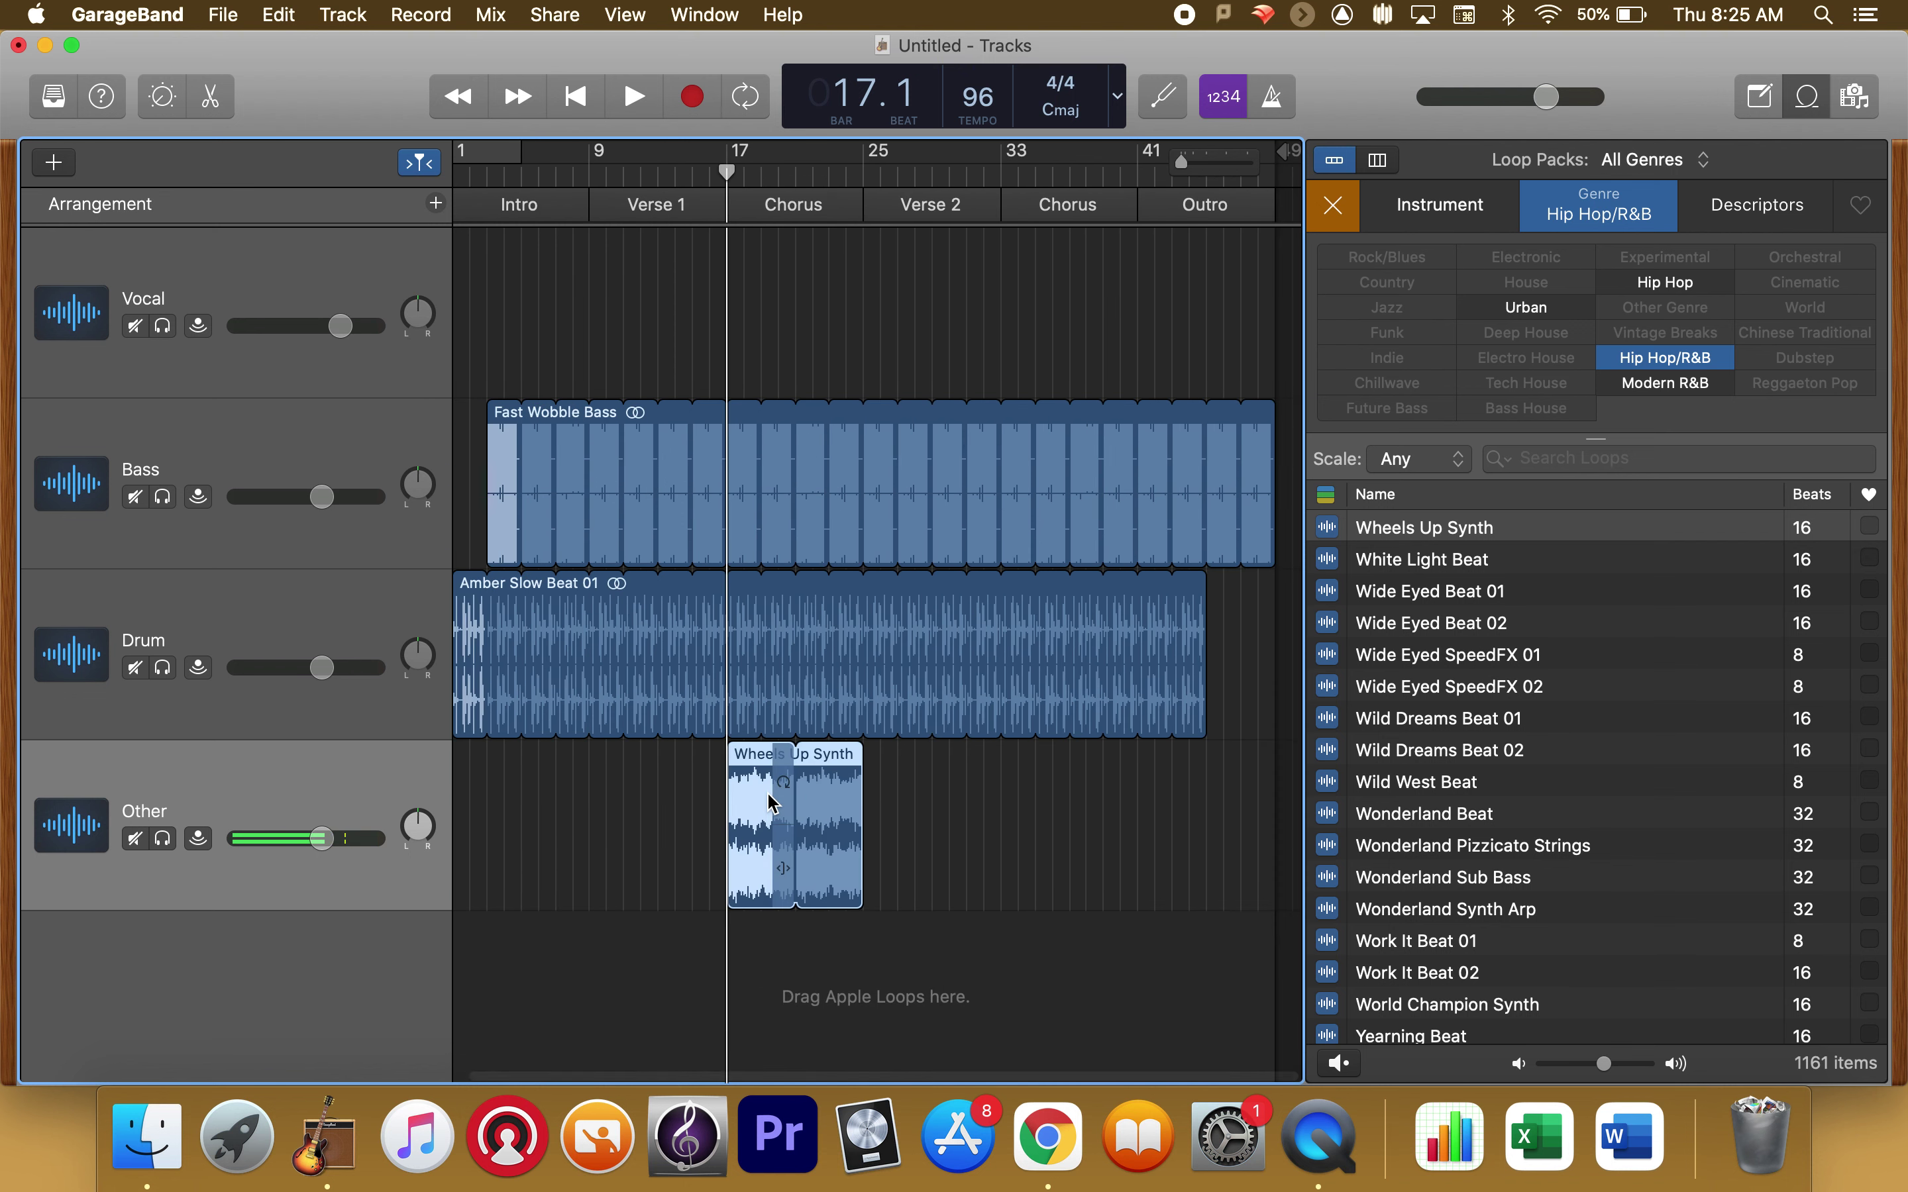
click(999, 172)
key(super+v)
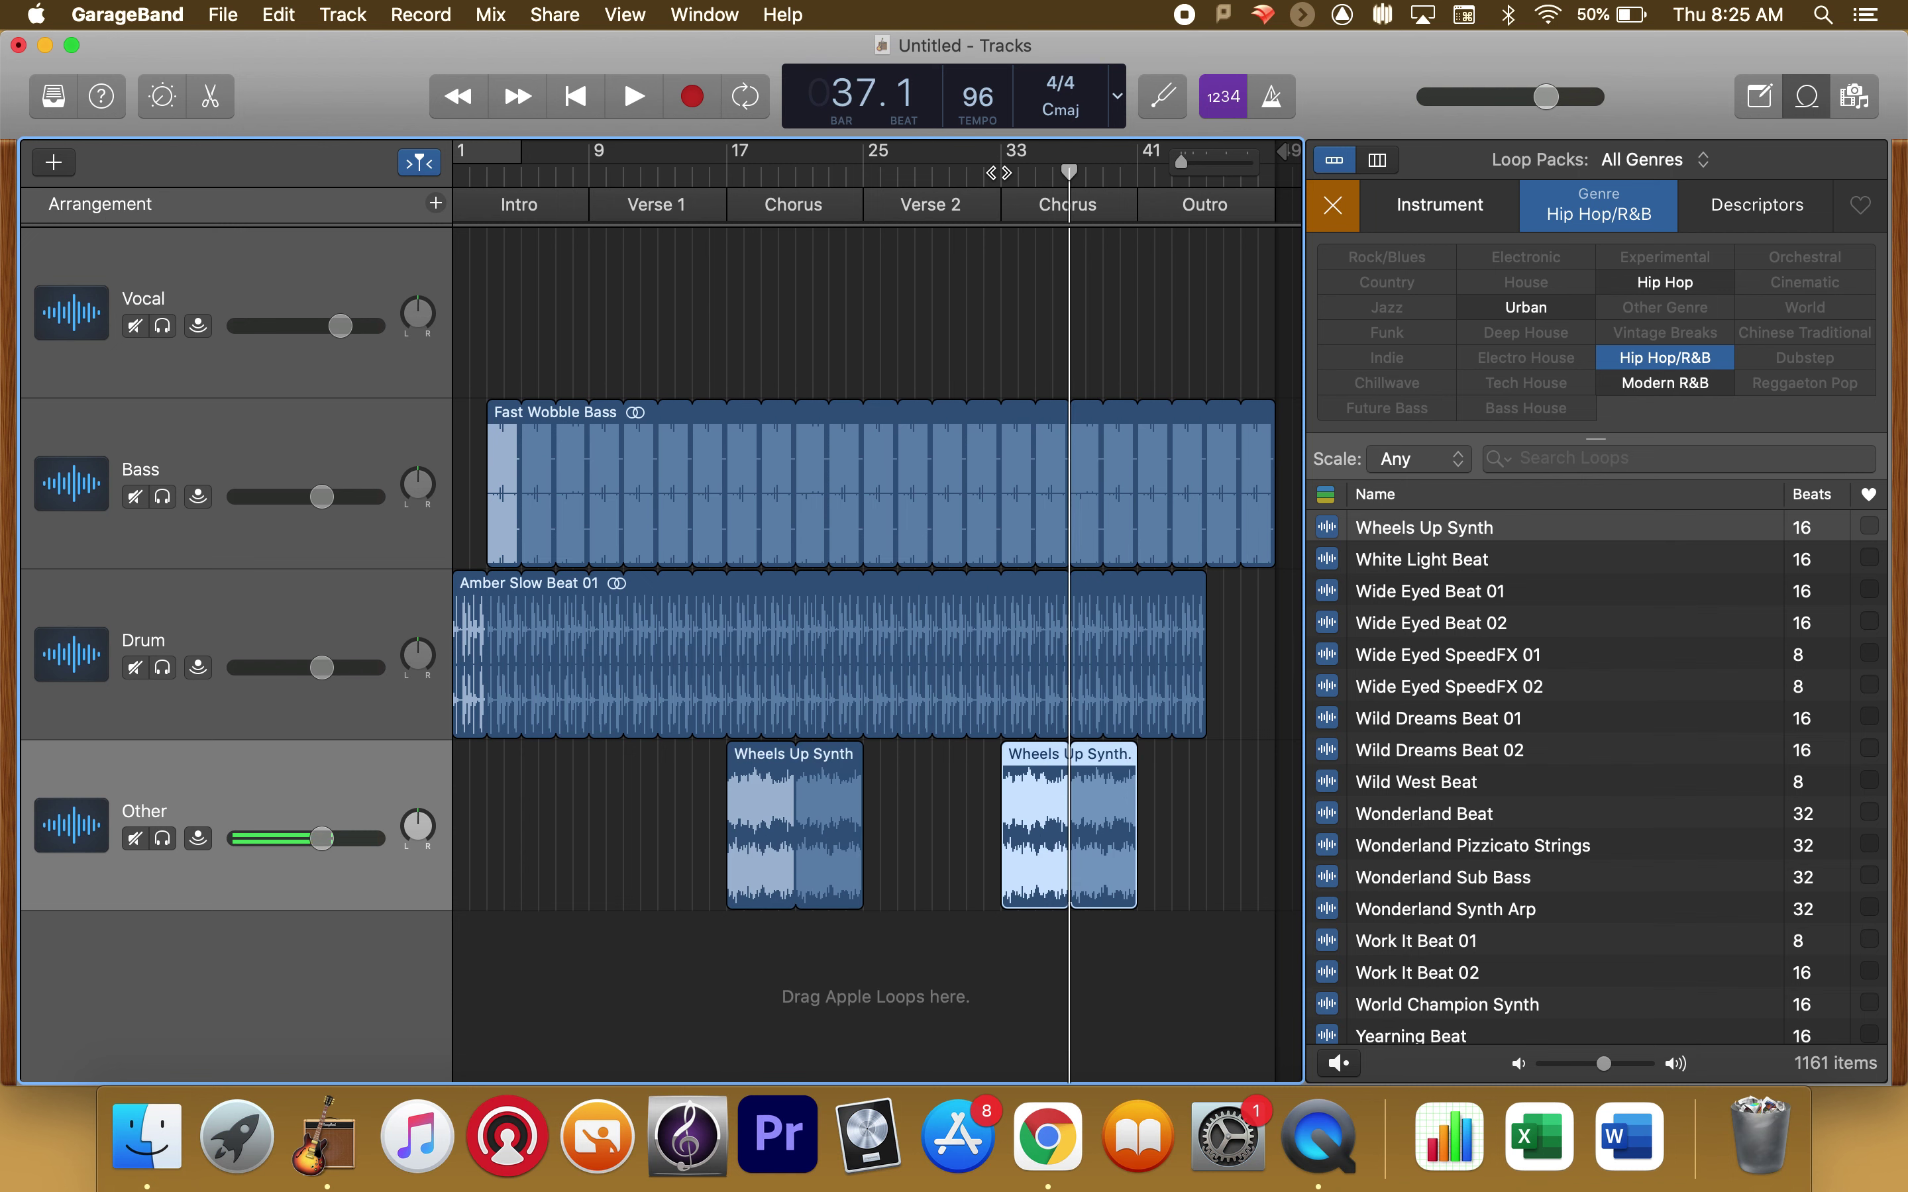
key(z)
key(z)
- Play the song from just before the first Chorus to hear the synth enter, and stop playback
click(584, 100)
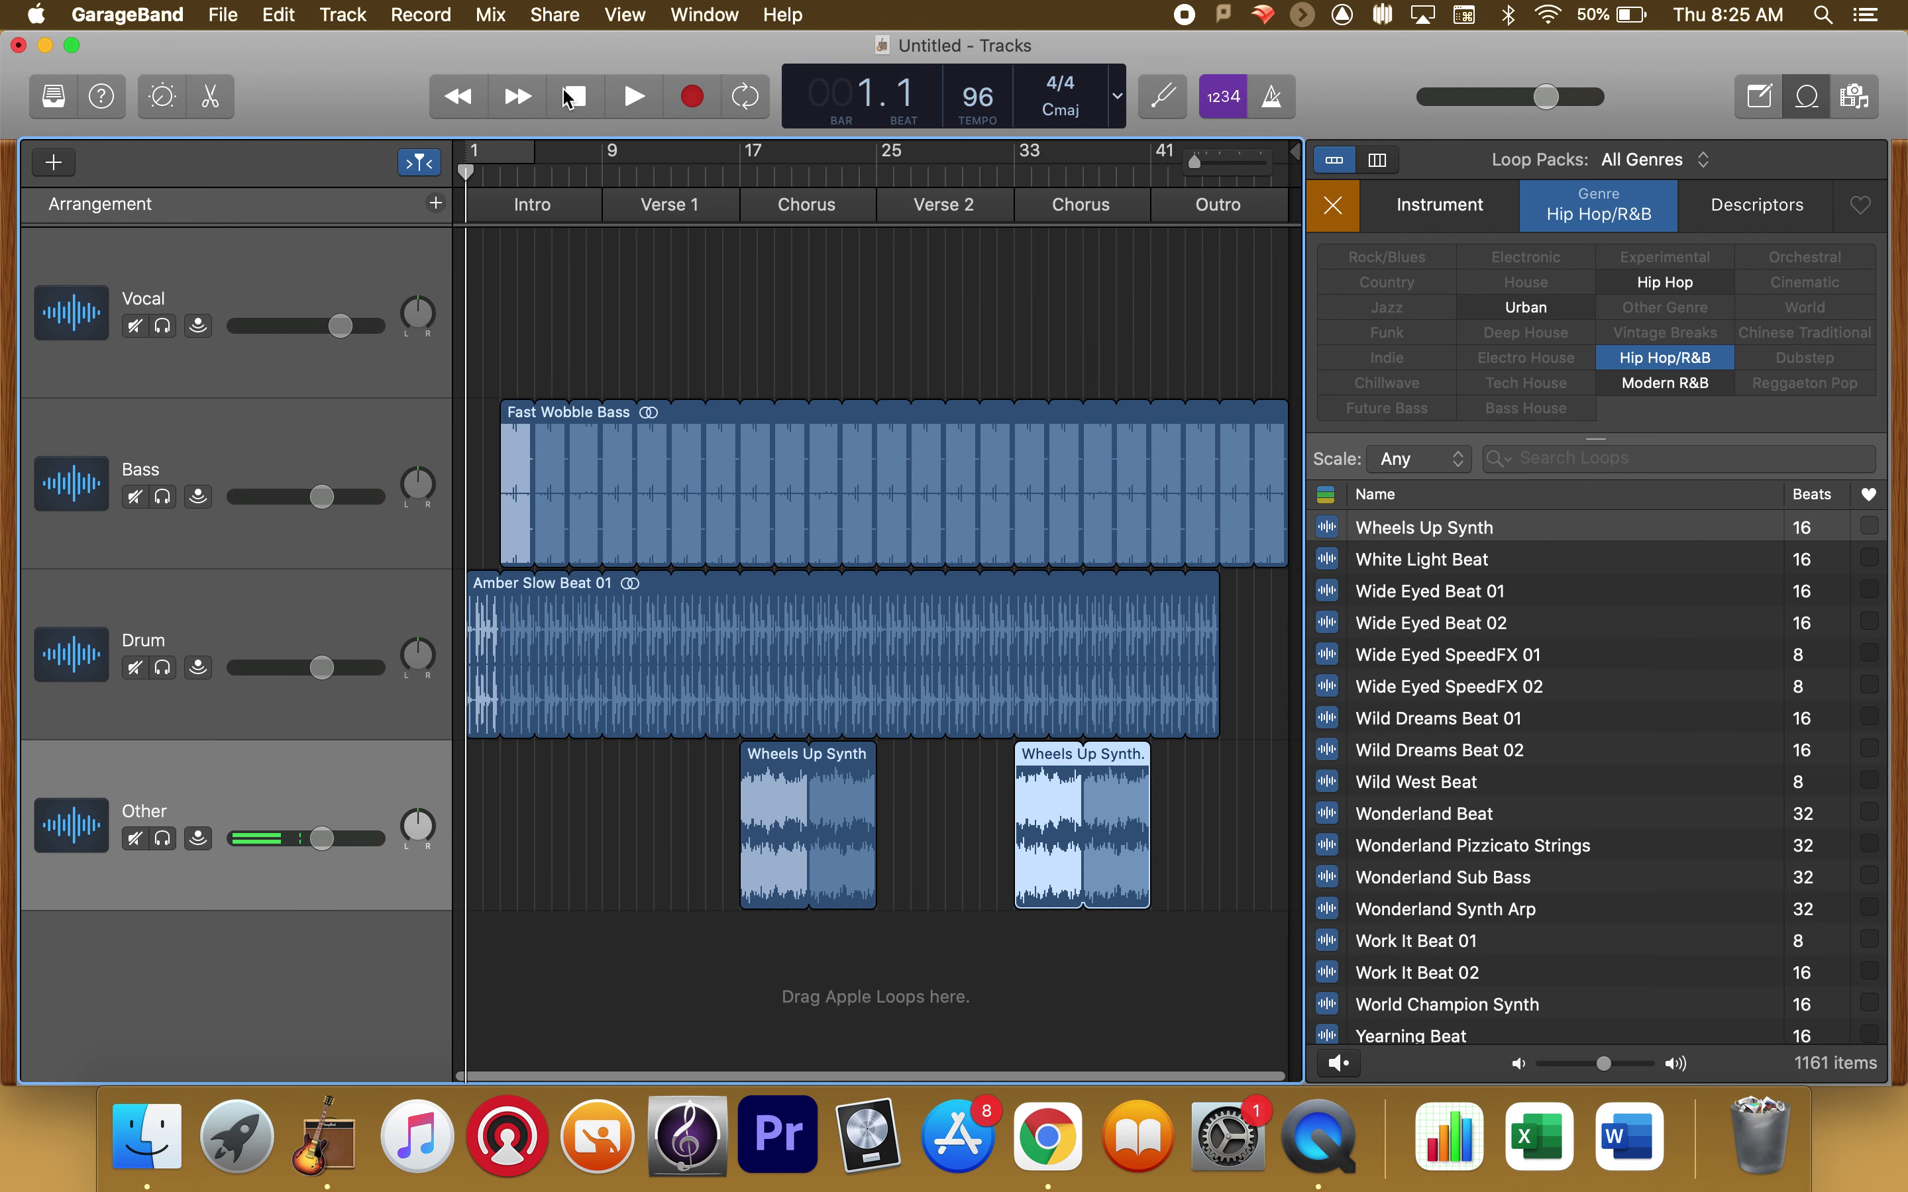
click(721, 175)
key(space)
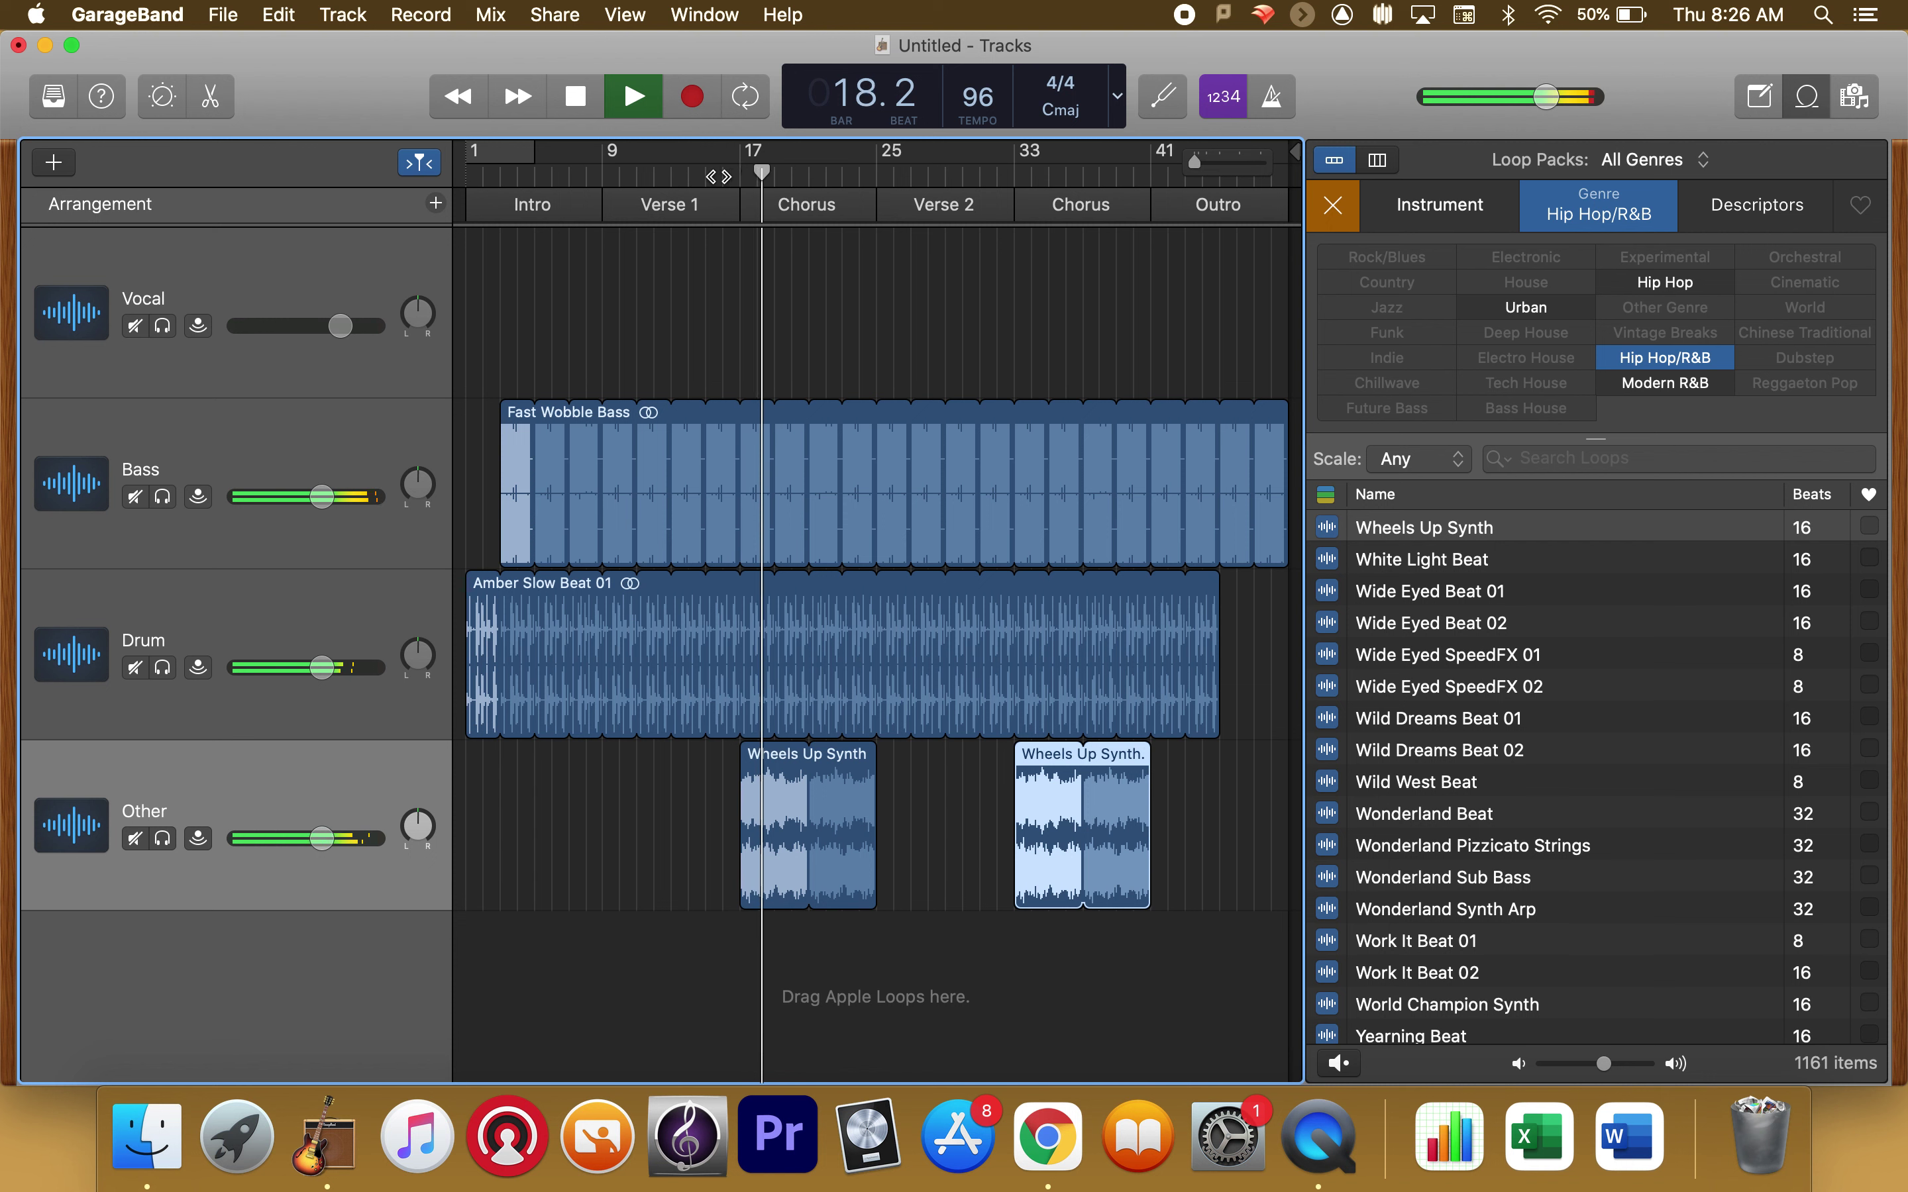
click(576, 96)
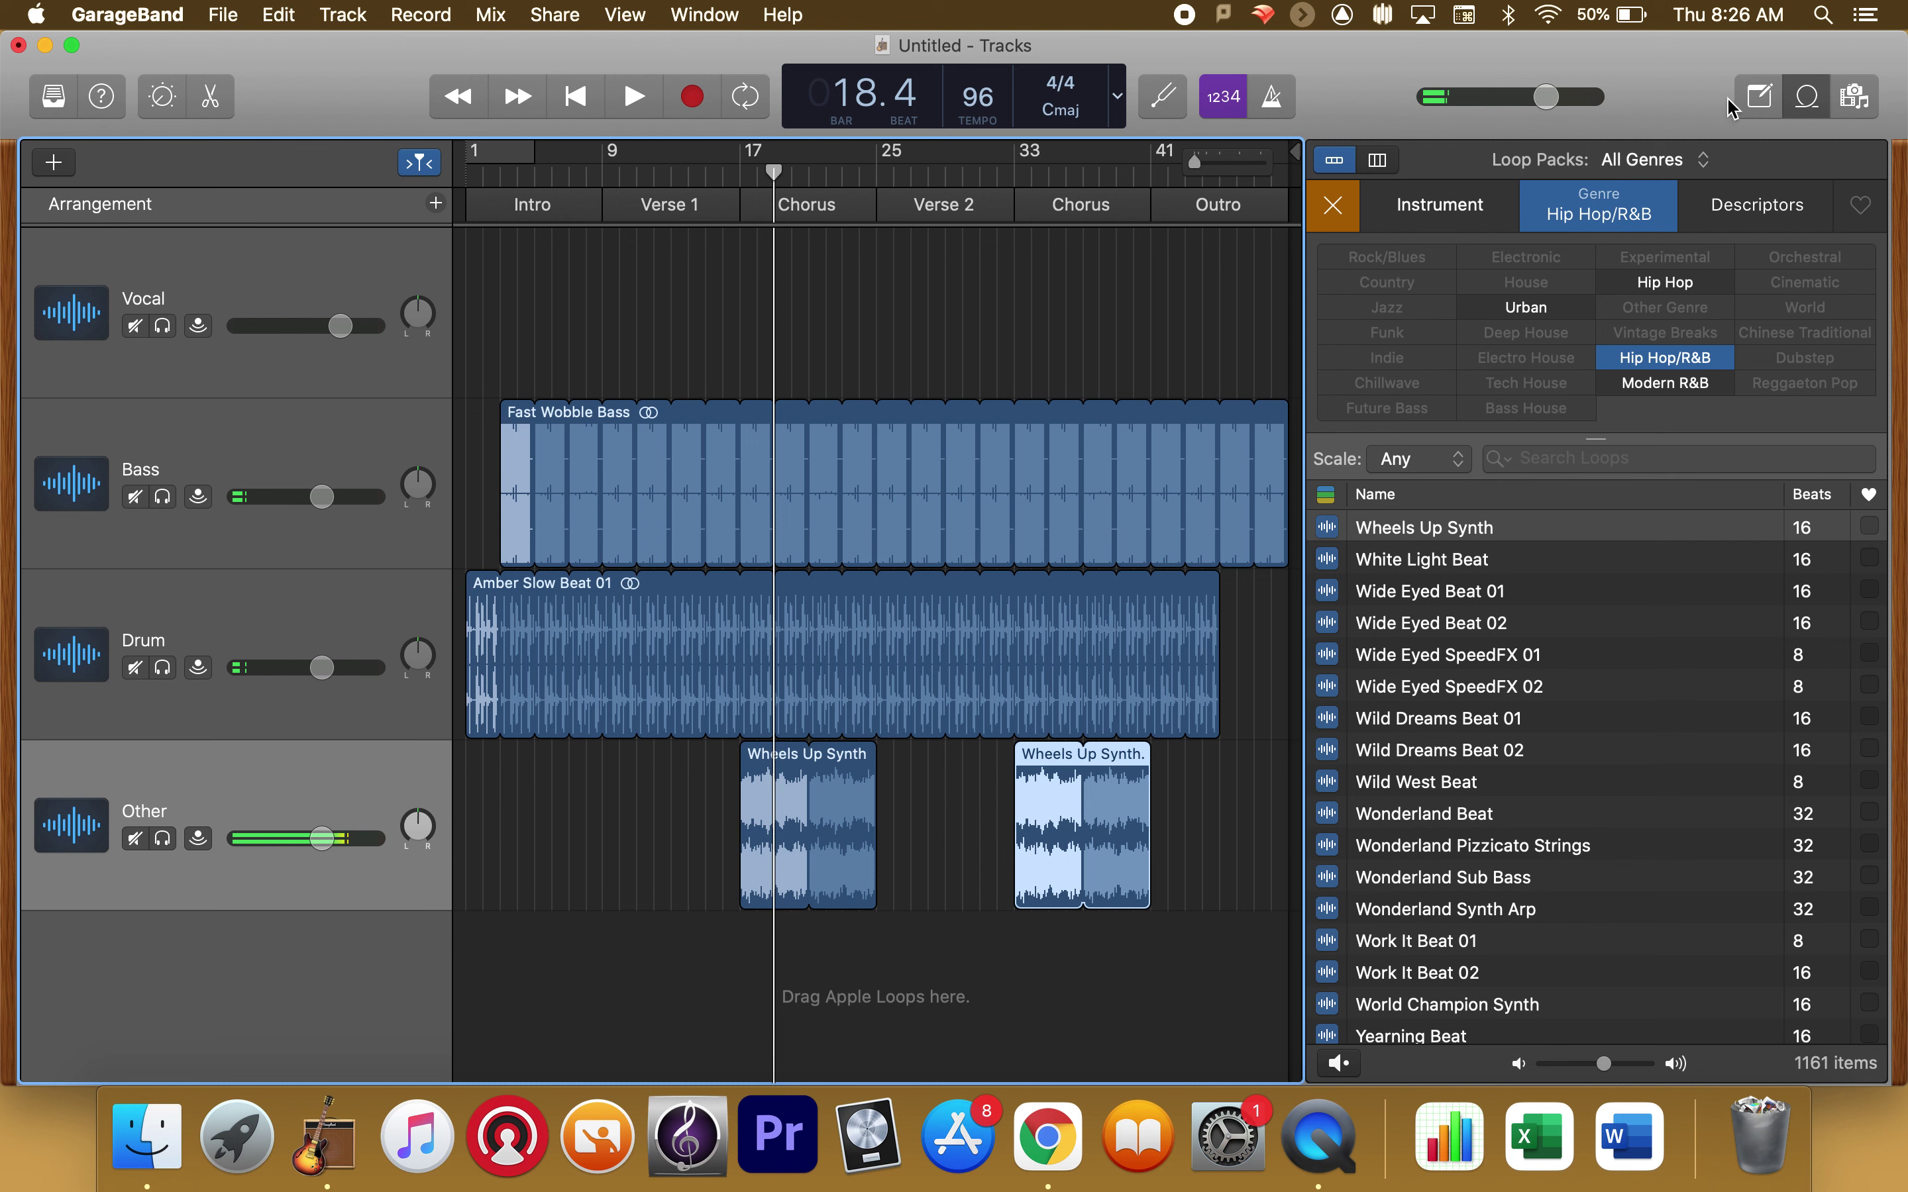
- Open the project's note pad and begin its text with "Vers"
click(1764, 98)
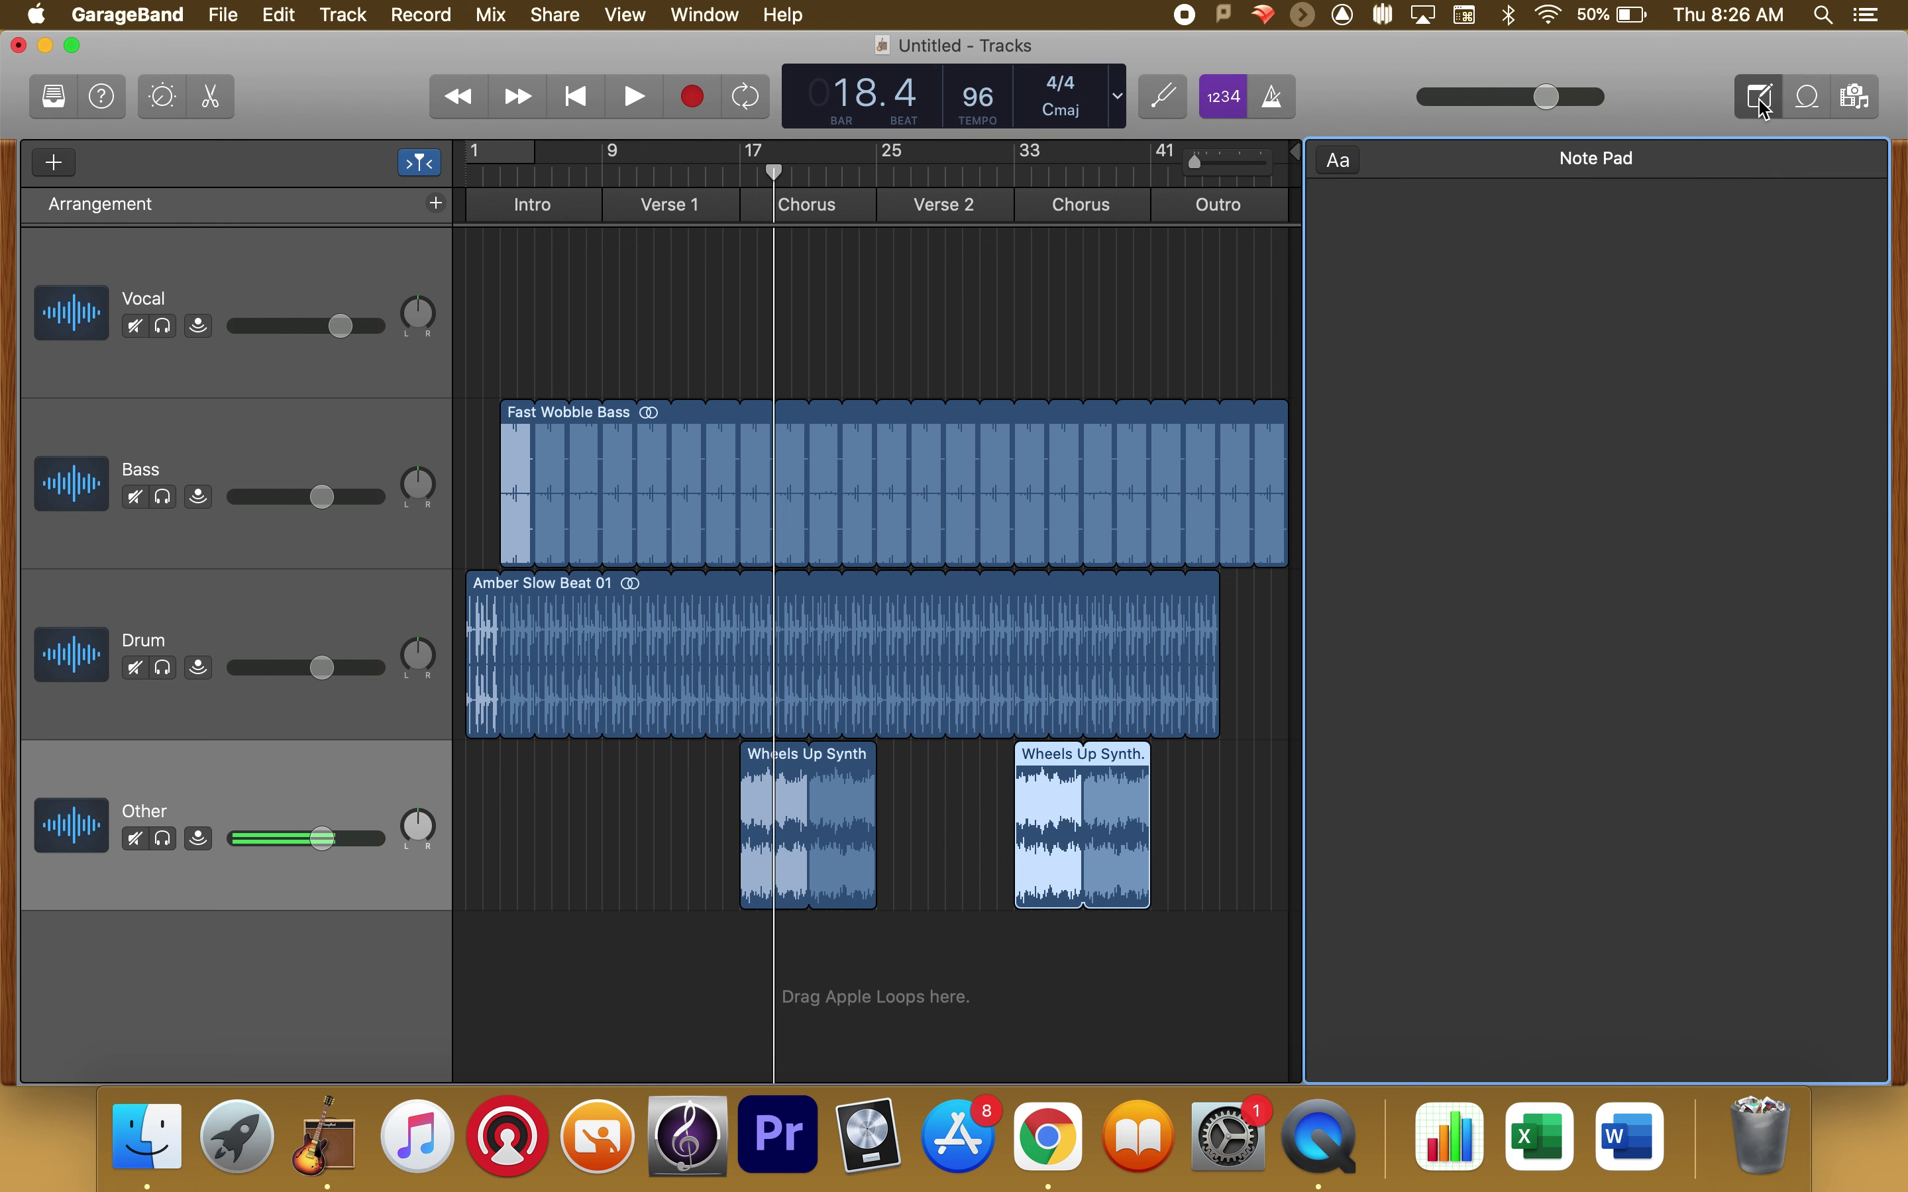
text(Vers)
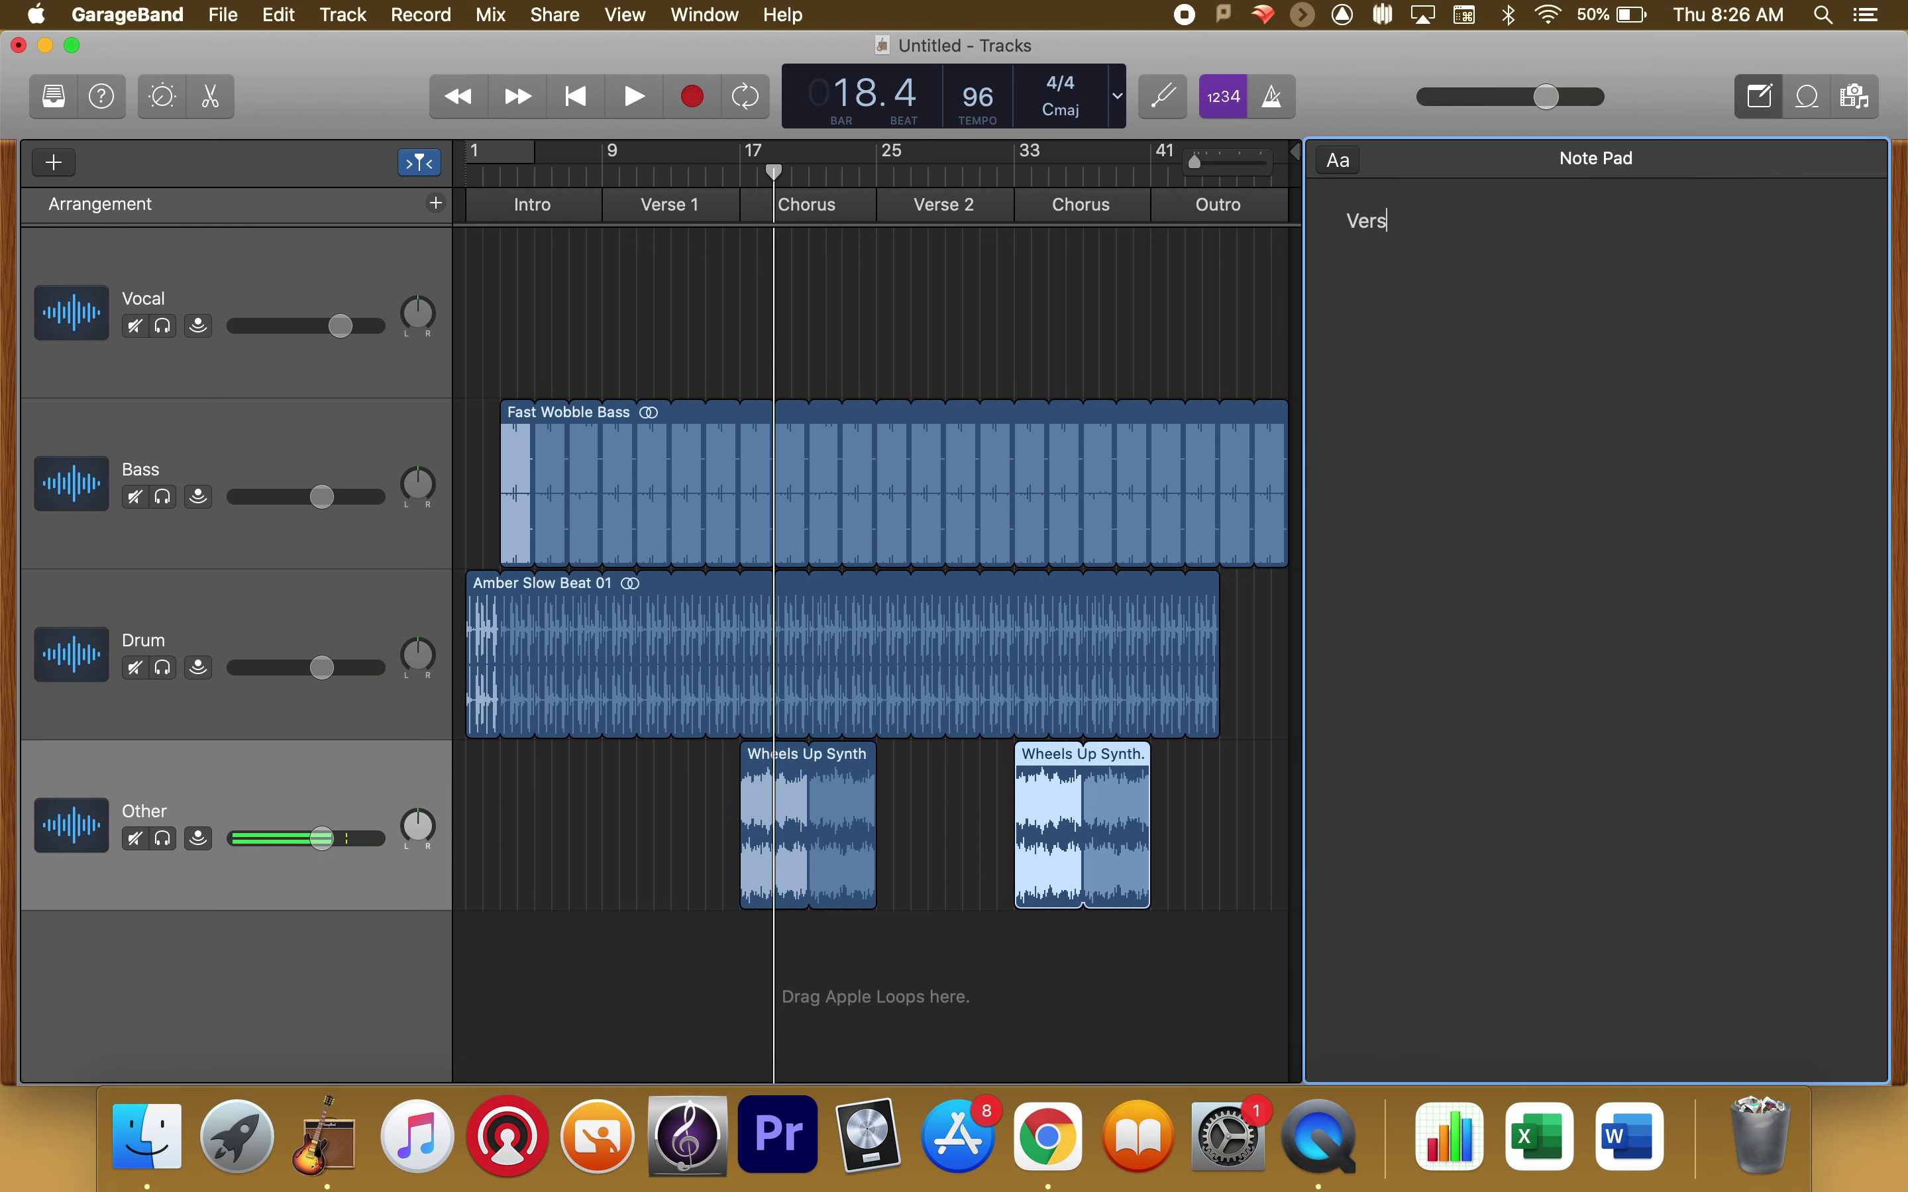